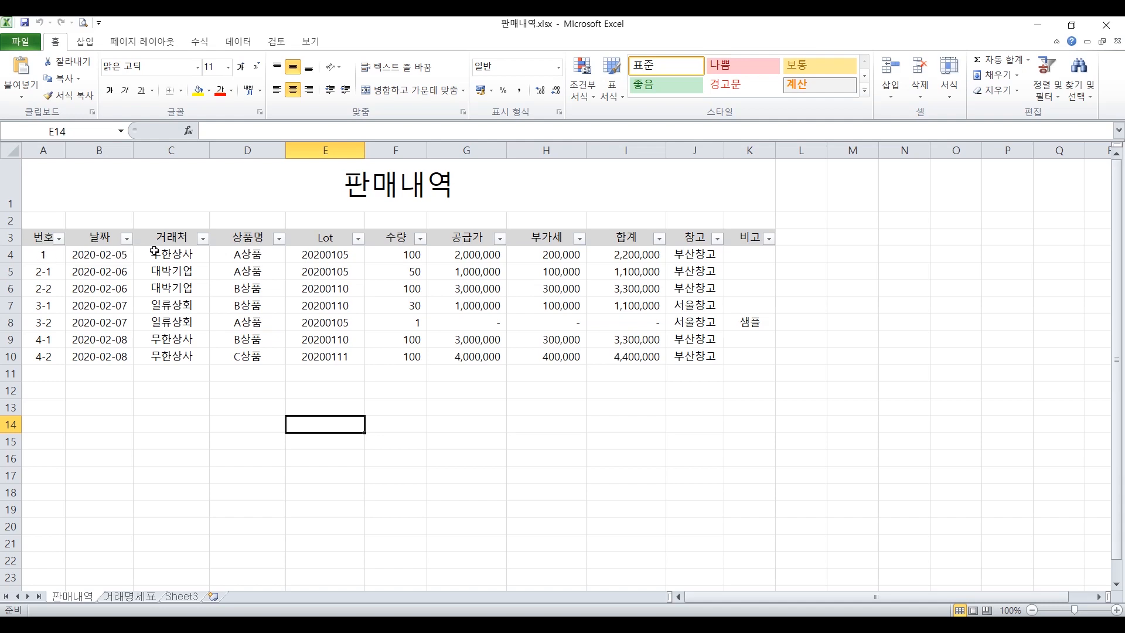
- Copy the sales data in C4:K10 and paste it three times below, starting at C11, C18 and C25
left_click_drag(154, 251, 731, 358)
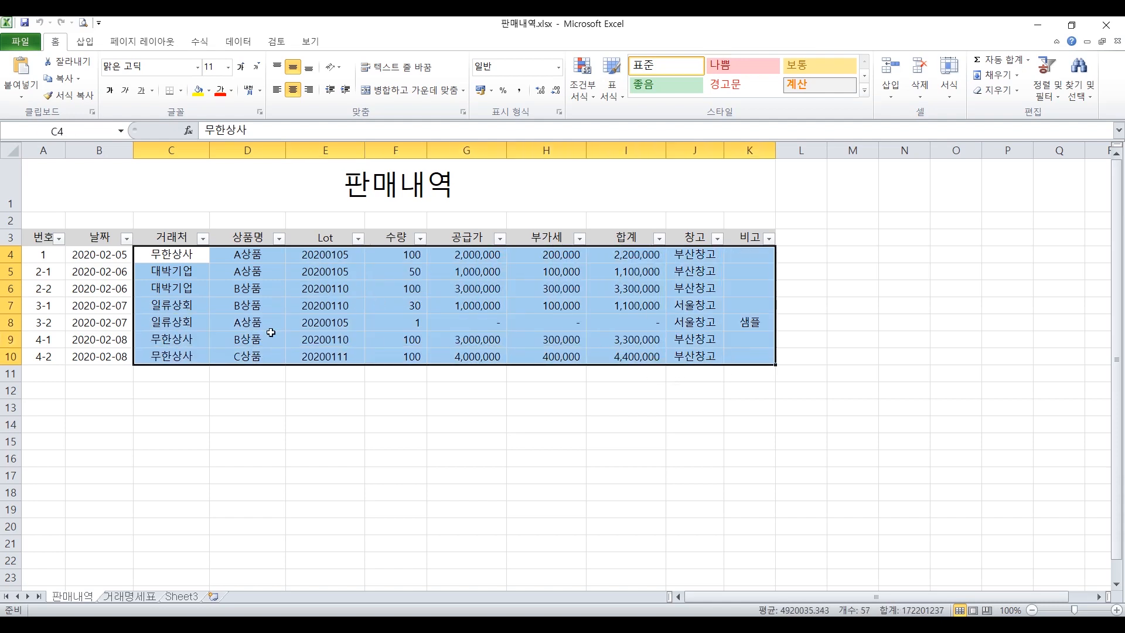
key("ctrl+c")
left_click(189, 373)
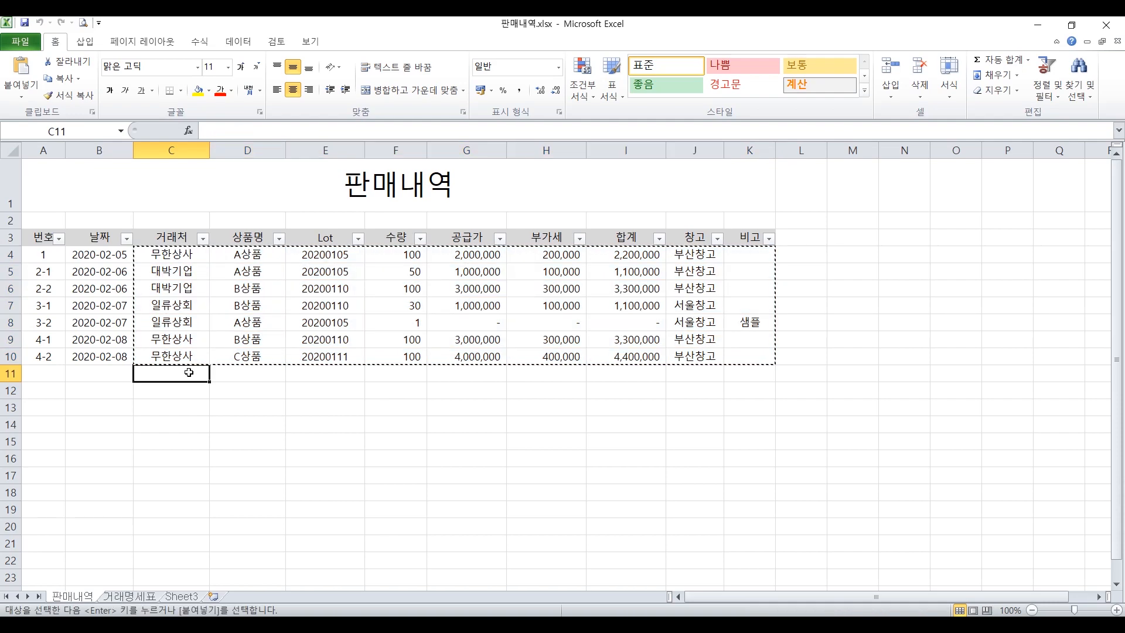
key("Return")
left_click(182, 495)
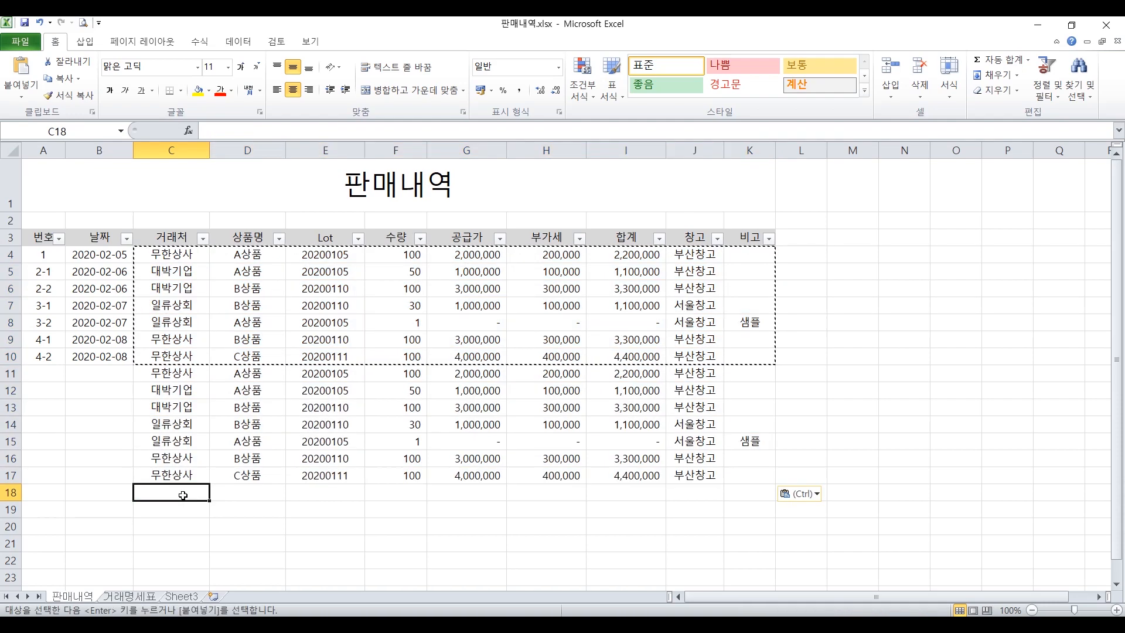
key("ctrl+v")
scroll(188, 504, "down", 1)
left_click(188, 522)
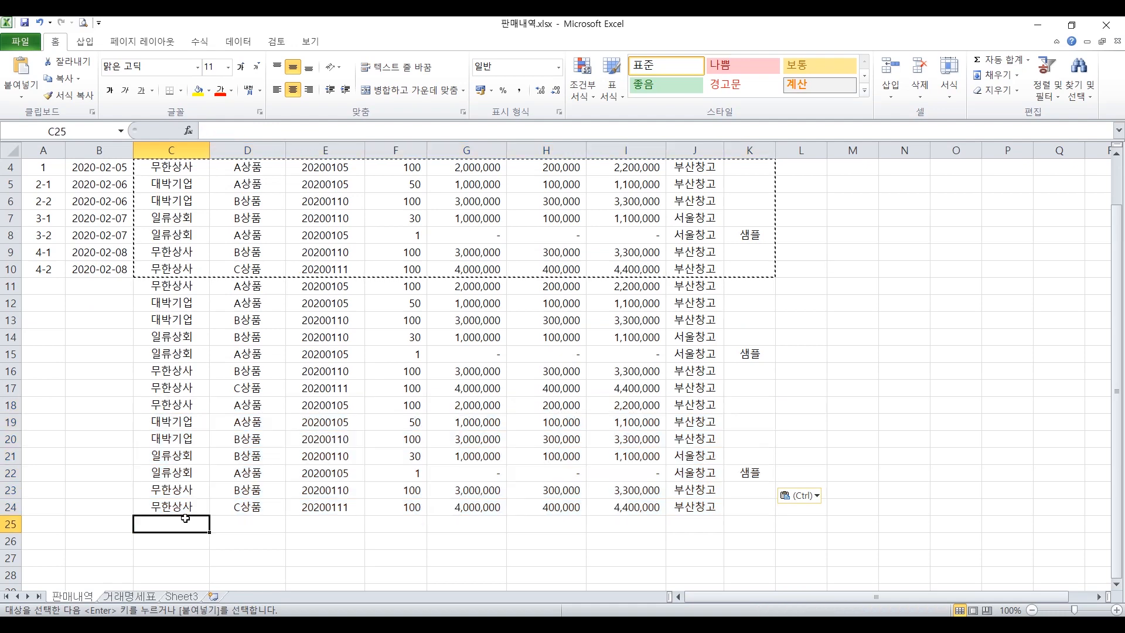
key("ctrl+v")
left_click(191, 413)
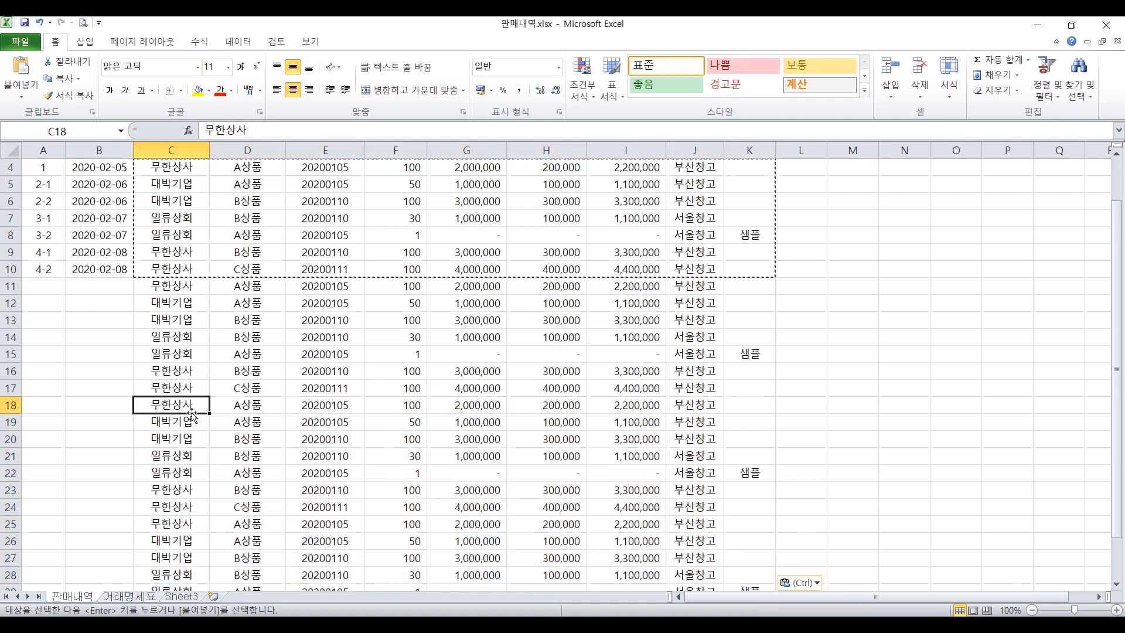
- Fill the date series from B10 down through row 31
scroll(191, 412, "down", 2)
scroll(192, 412, "up", 3)
left_click(117, 357)
left_click_drag(136, 365, 133, 563)
left_click(111, 355)
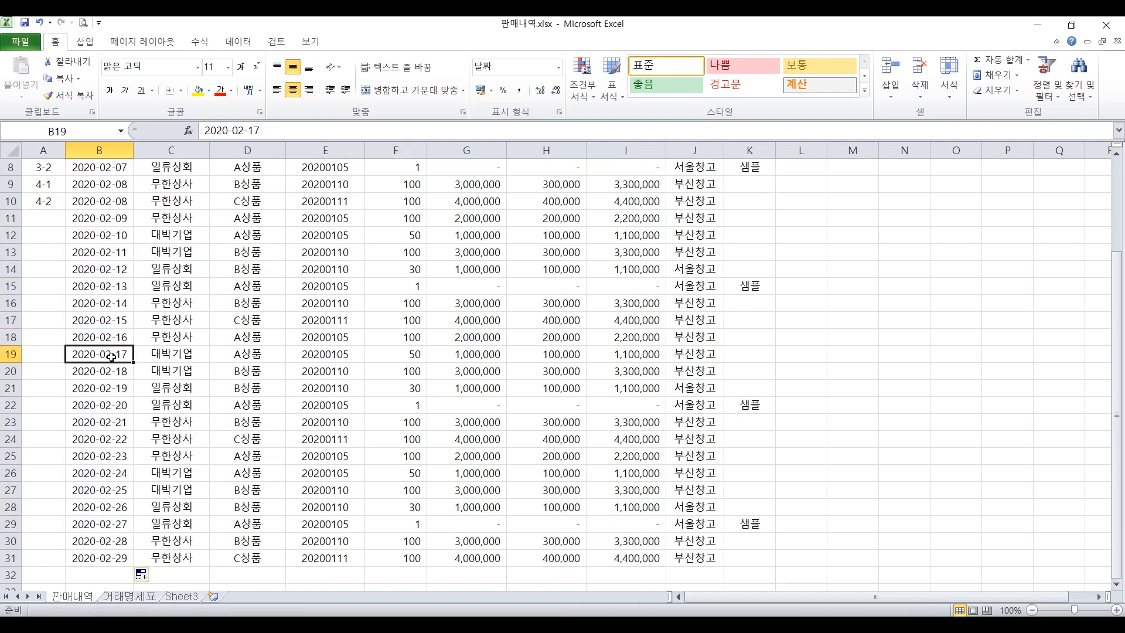
- Enter 5 in A11 and fill the 번호 column as an increasing series down to row 31
left_click(50, 213)
type("5")
key("Return")
left_click(51, 218)
left_click_drag(67, 227, 67, 563)
left_click(248, 507)
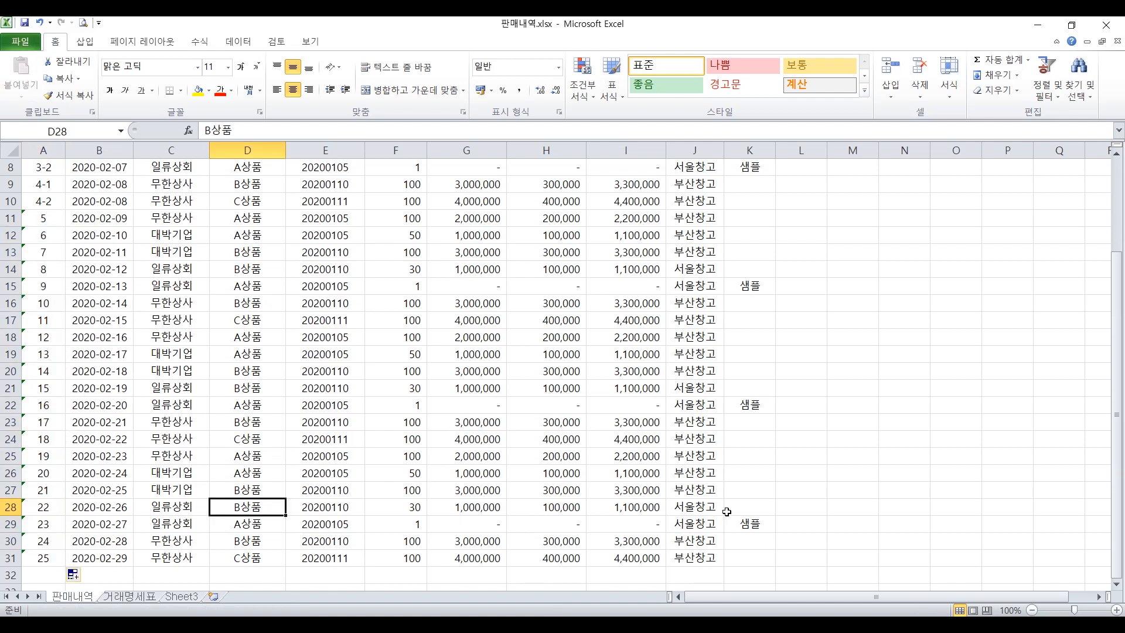
scroll(744, 537, "up", 3)
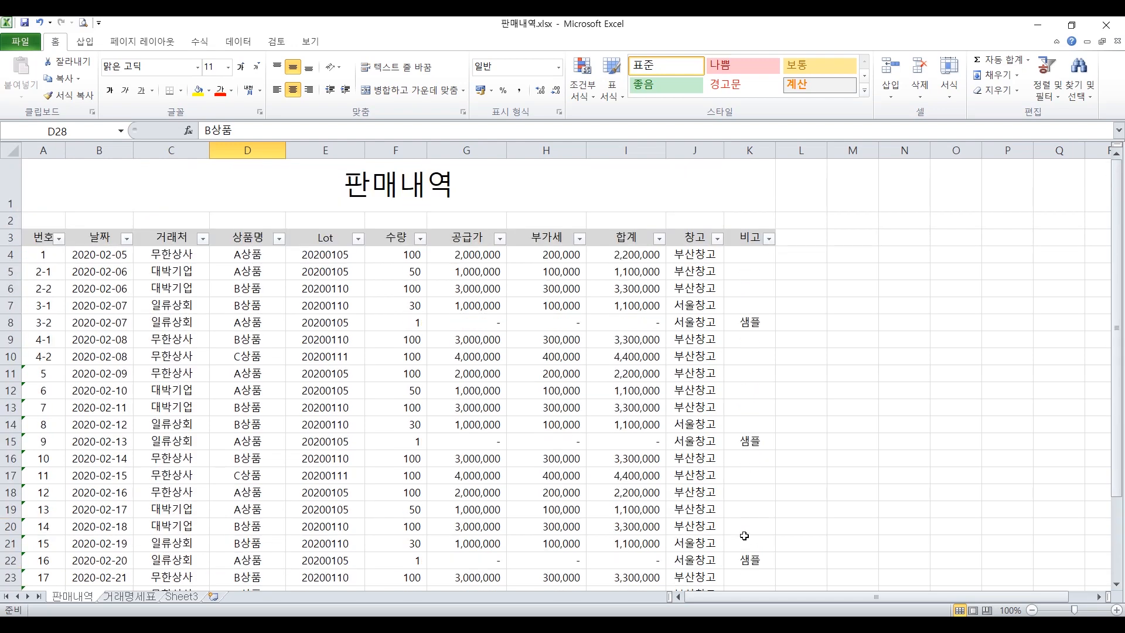
scroll(703, 504, "down", 3)
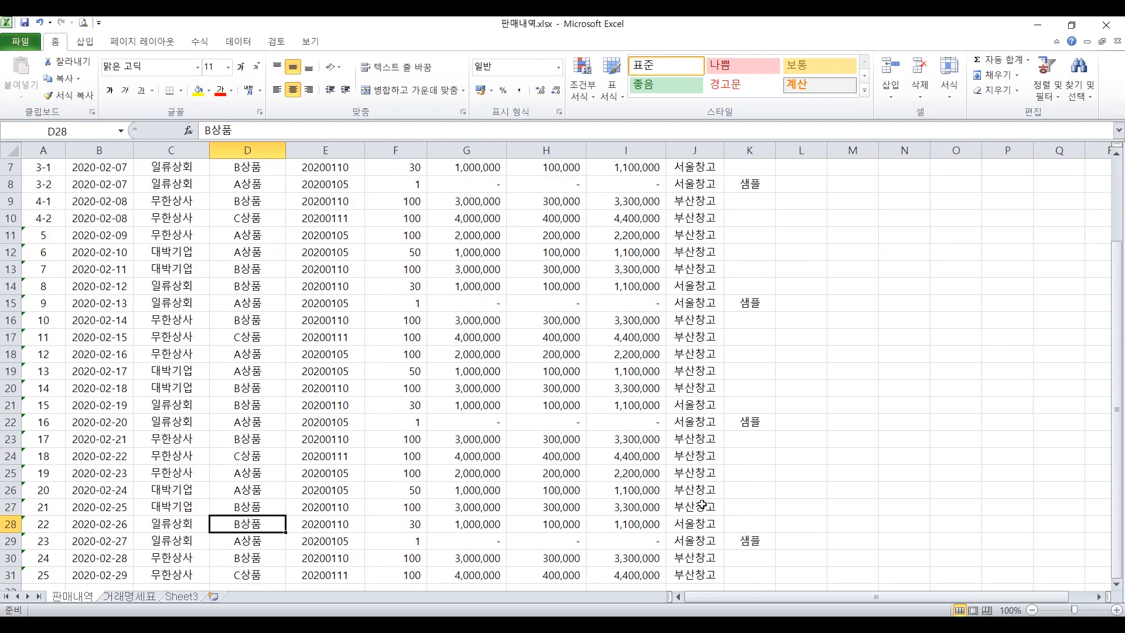
scroll(702, 504, "up", 3)
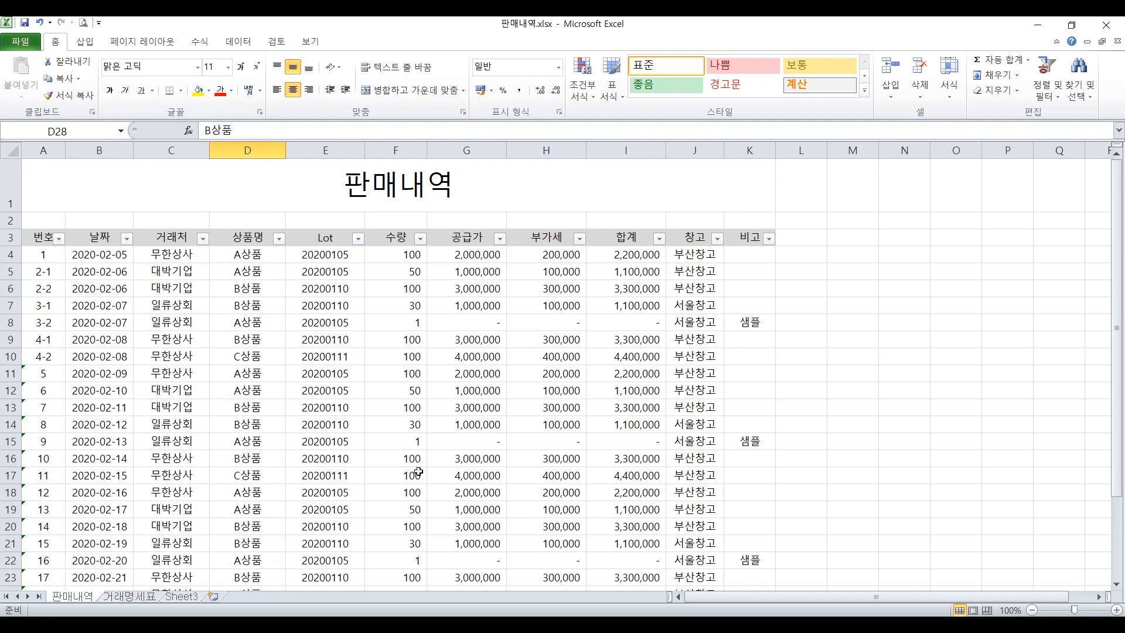
- Create a new blank workbook
left_click(24, 42)
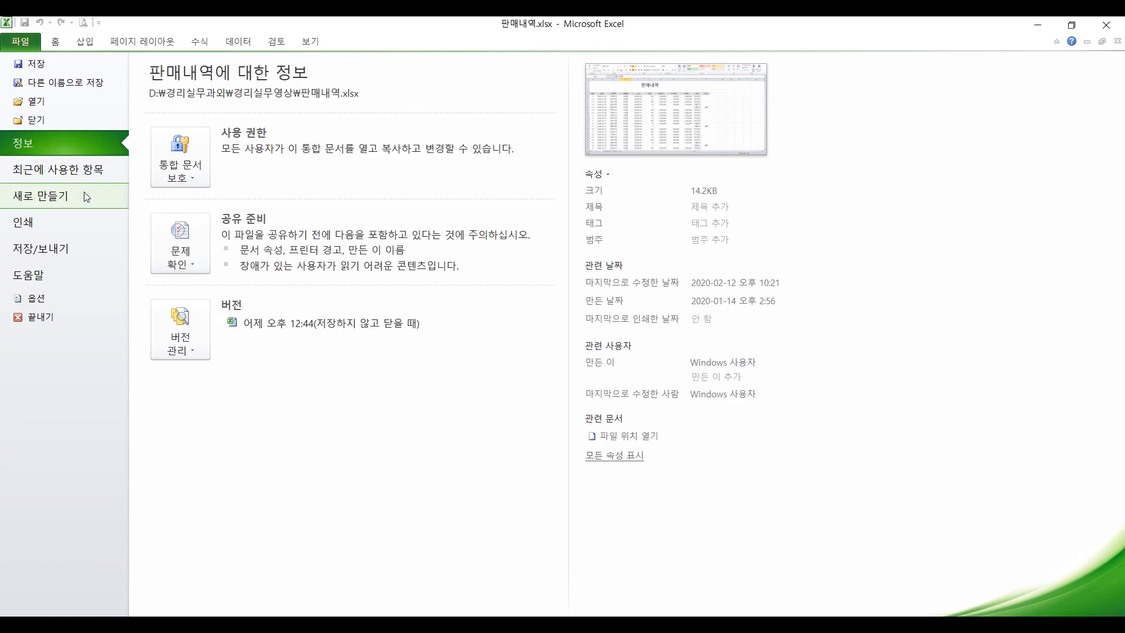
left_click(41, 196)
double_click(192, 155)
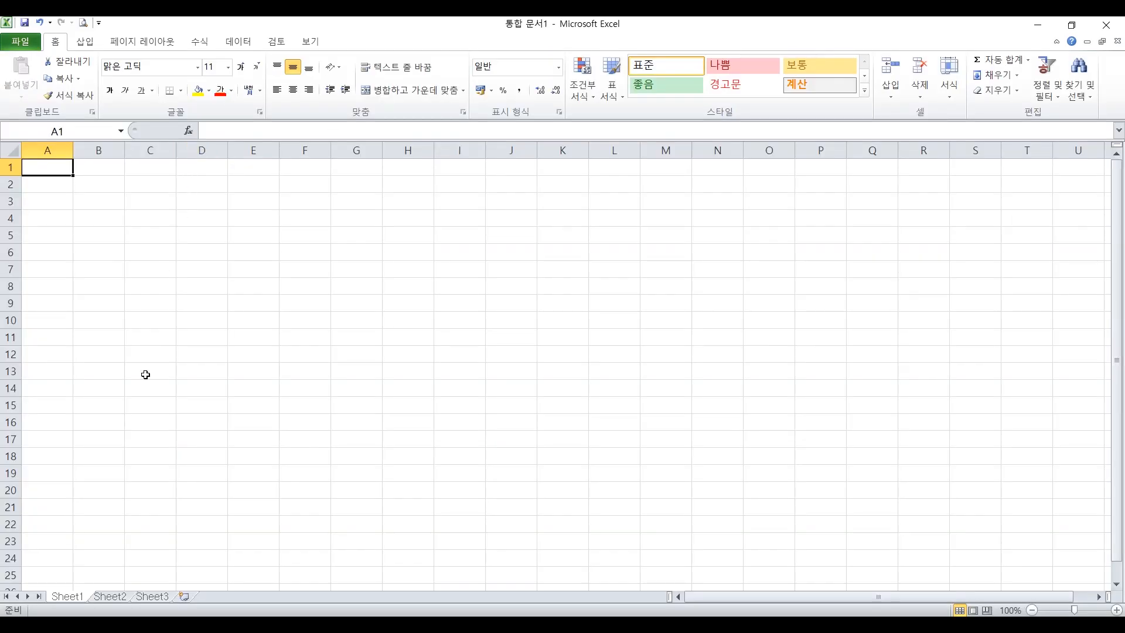
- Copy the sales table A3:K31, including its headers, from 판매내역.xlsx and paste it at A1 of the new workbook
mouse_move(246, 616)
left_click(214, 589)
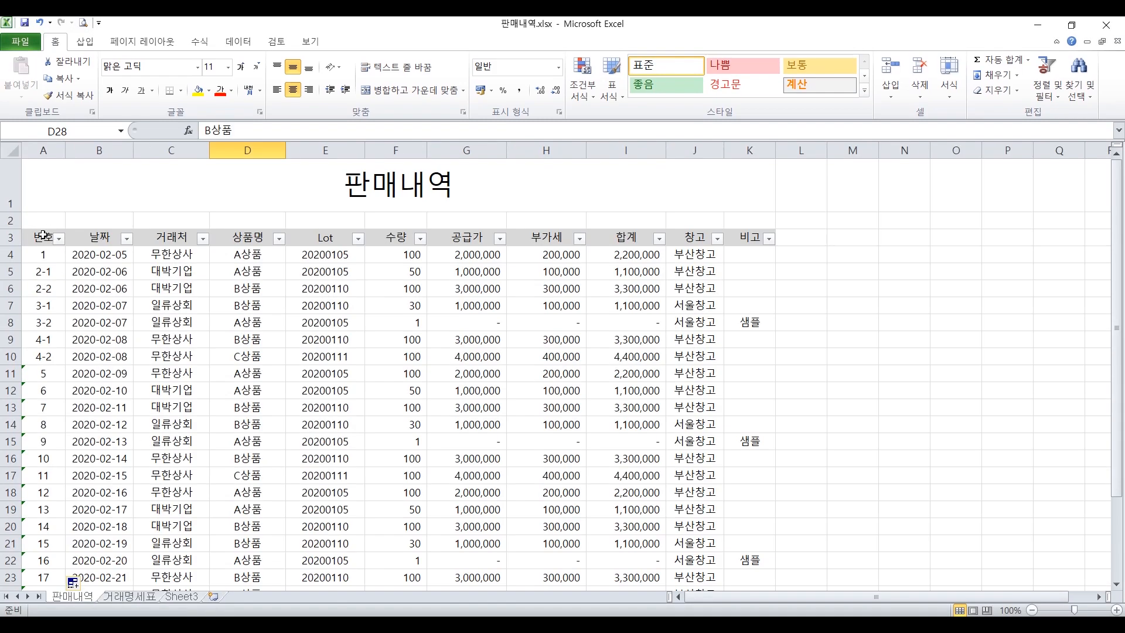
left_click_drag(43, 235, 739, 556)
key("ctrl+c")
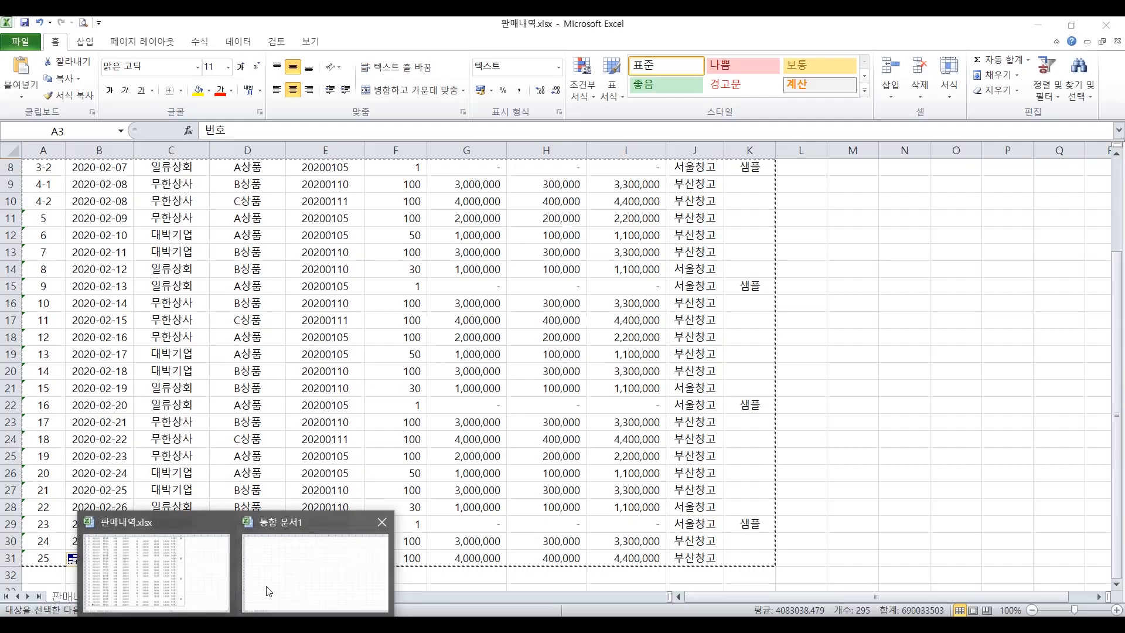
left_click(262, 591)
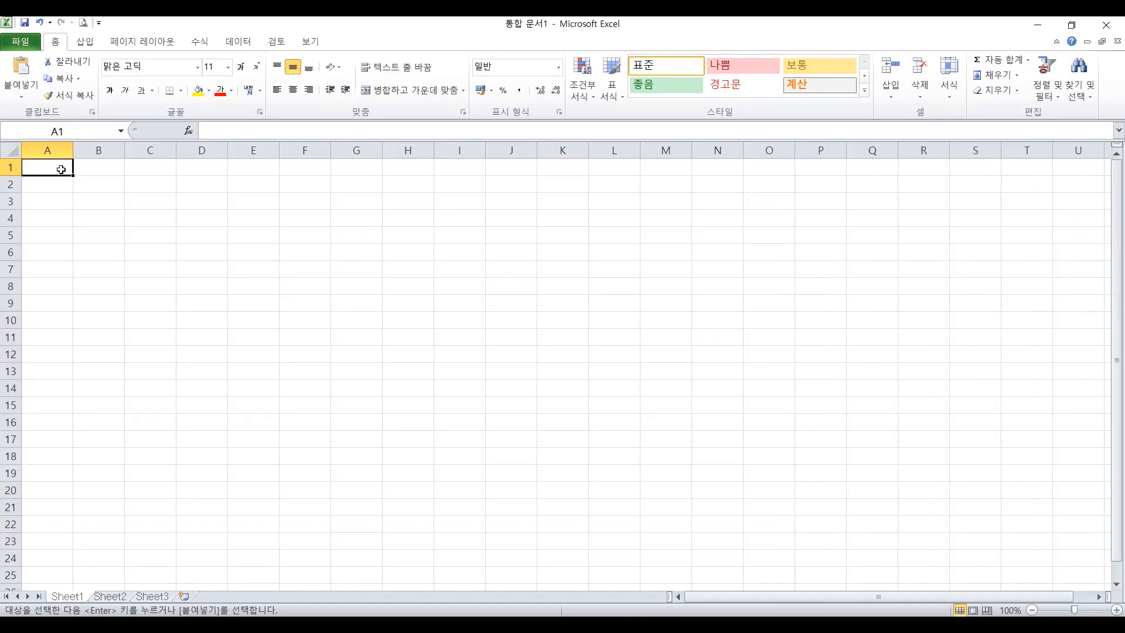
key("ctrl+v")
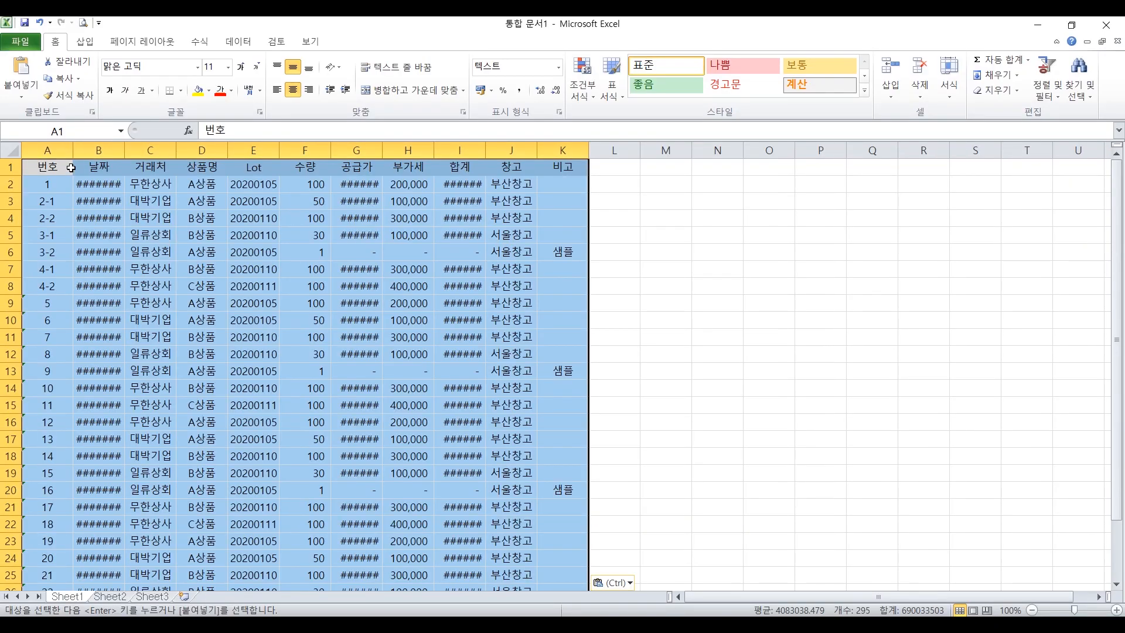
- Auto-fit the widths of the 날짜, 합계 and 공급가 columns in the pasted table
double_click(124, 150)
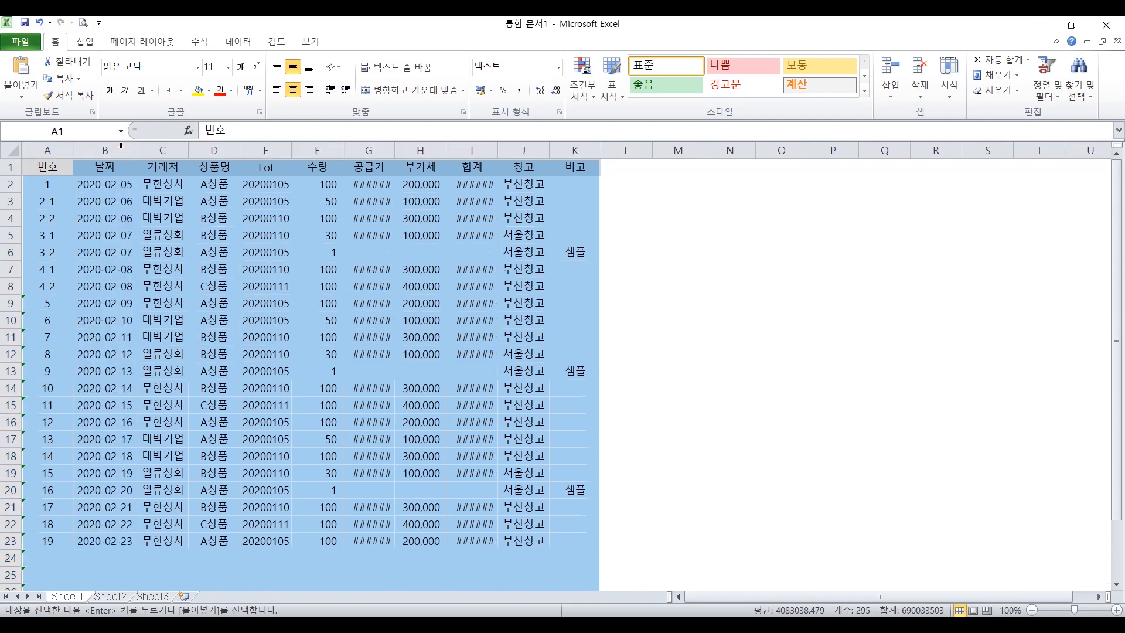
double_click(502, 151)
double_click(393, 151)
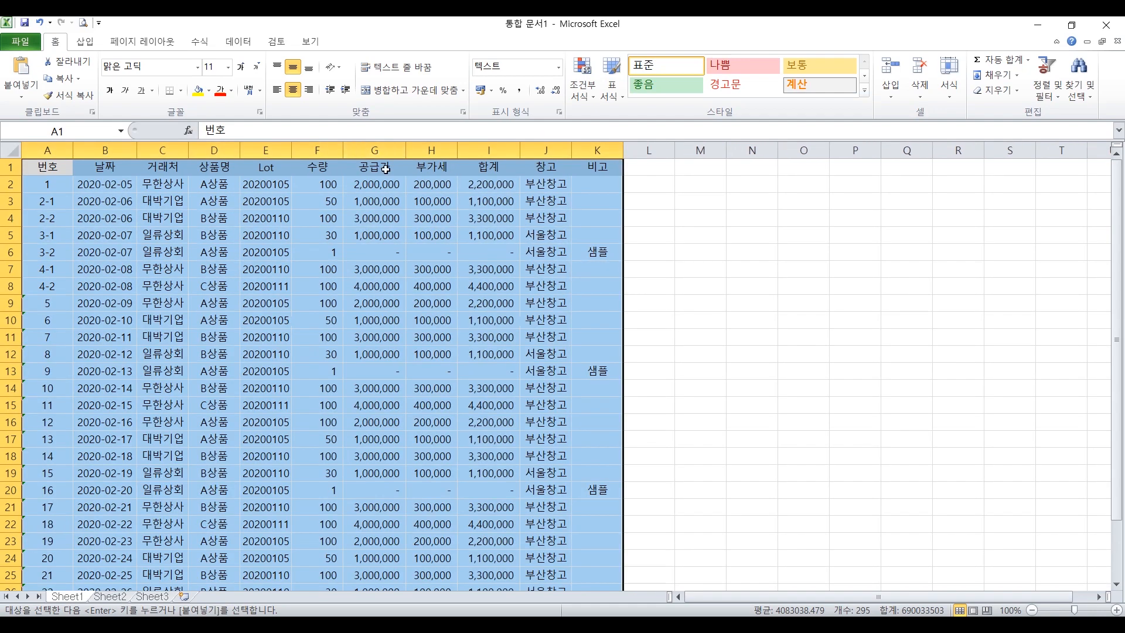
left_click(279, 290)
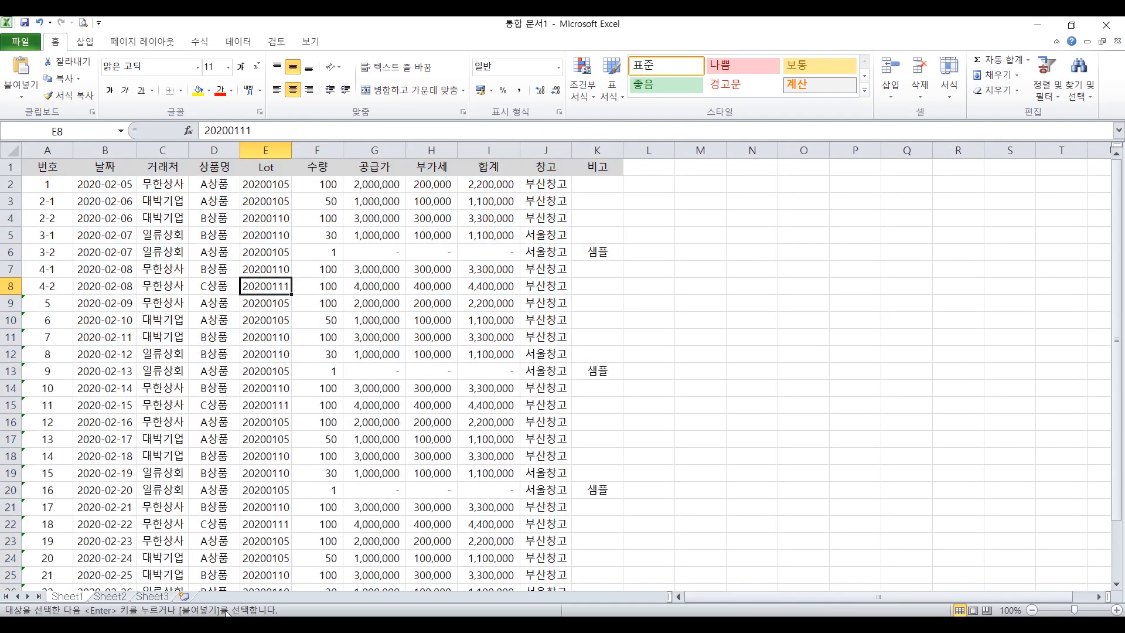
mouse_move(238, 624)
left_click(212, 595)
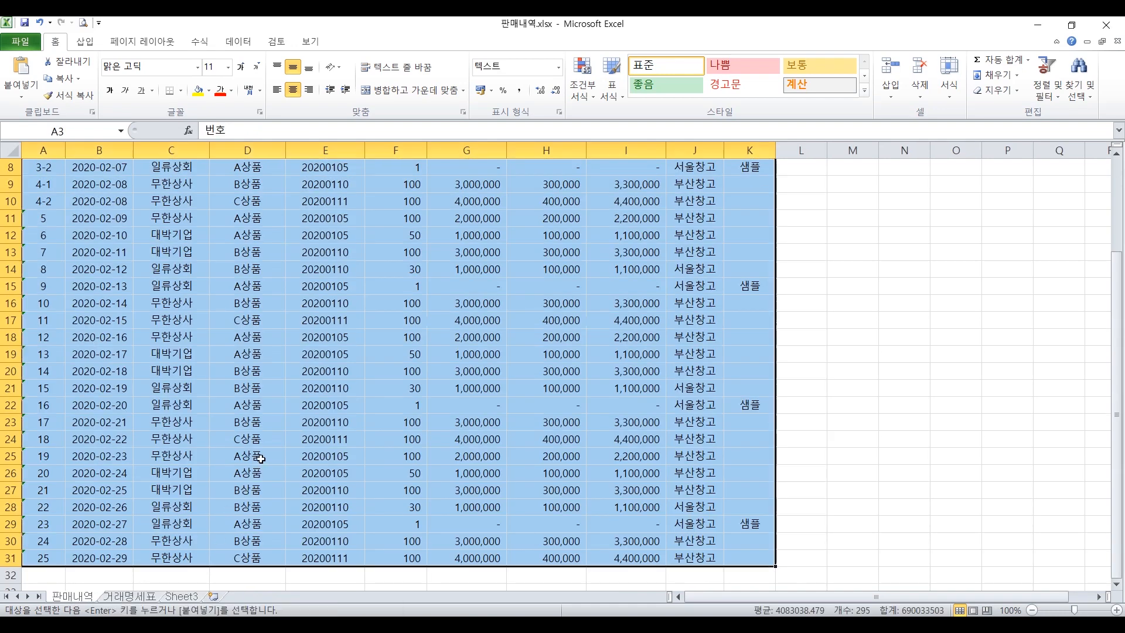
left_click(260, 459)
scroll(302, 403, "up", 3)
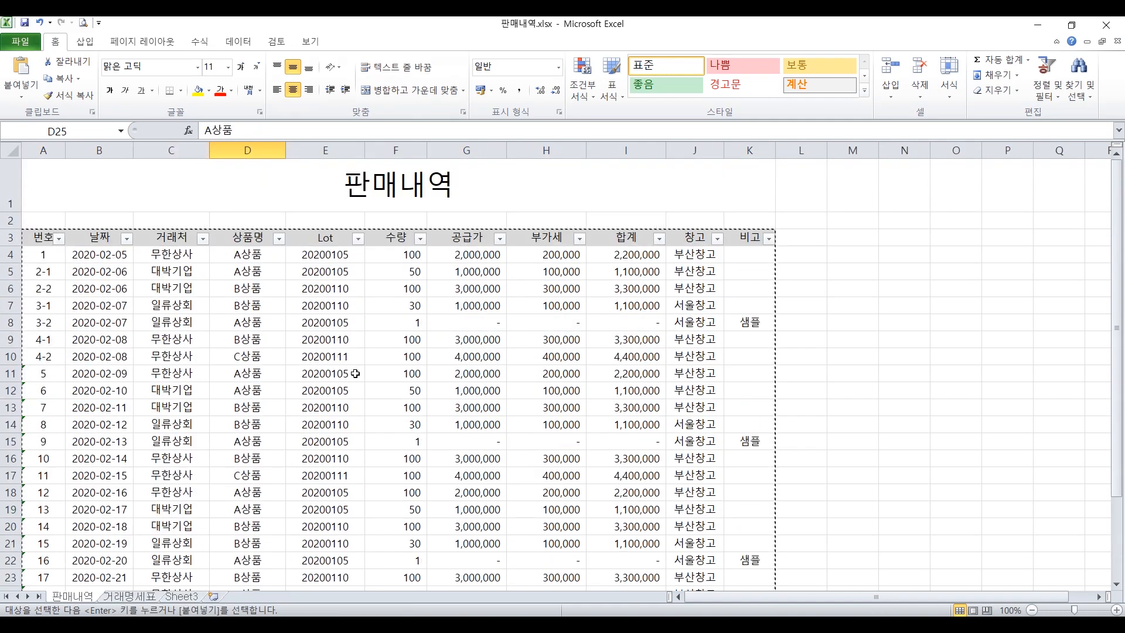
mouse_move(237, 615)
left_click(343, 559)
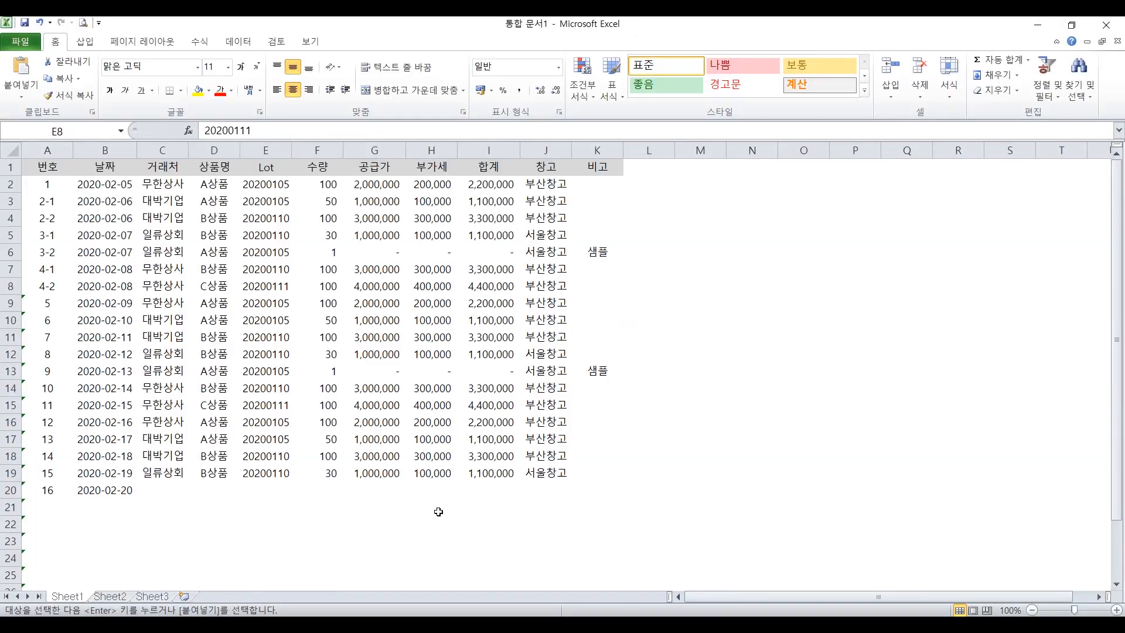
left_click(326, 417)
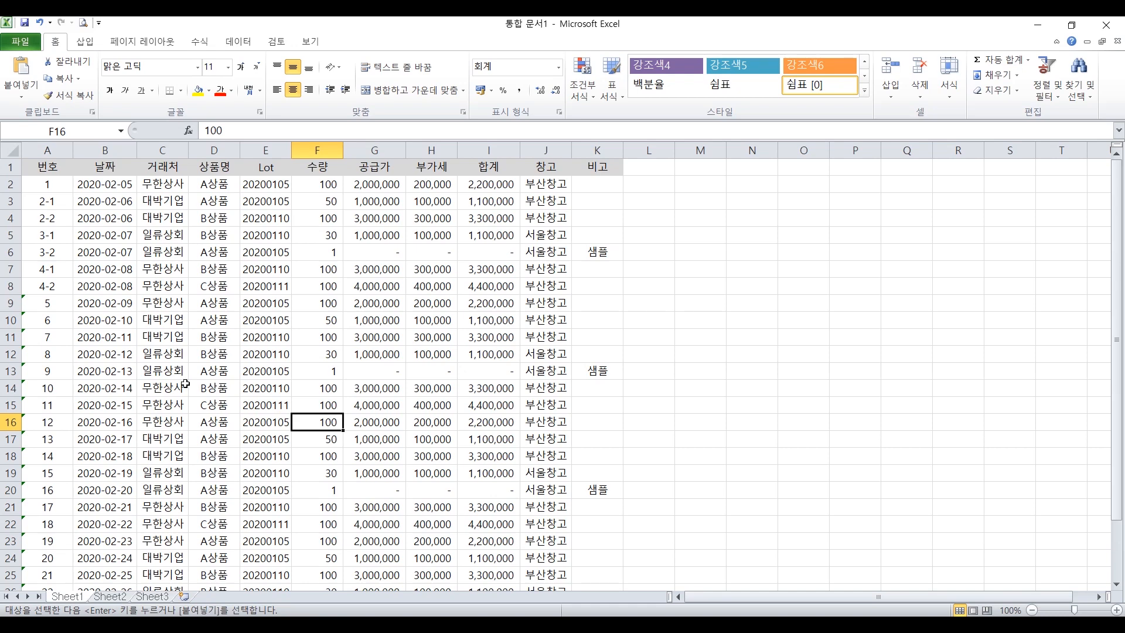
- Custom-sort the whole pasted table by 거래처 and then by 상품명, both on values in ascending order
left_click_drag(50, 168, 588, 558)
scroll(533, 381, "up", 2)
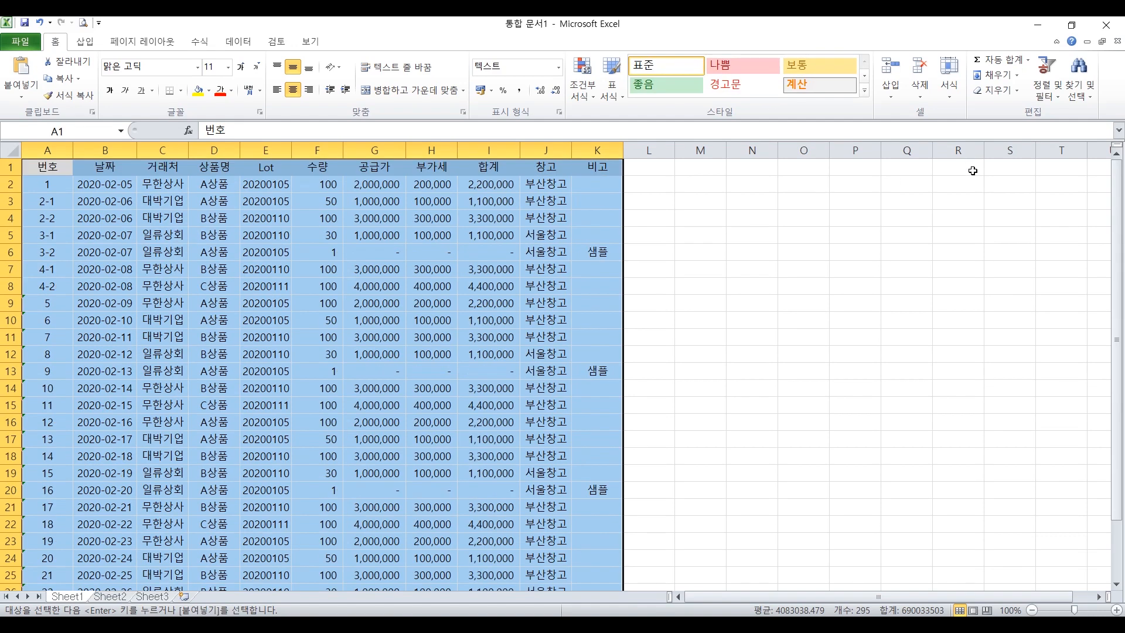
left_click(1053, 97)
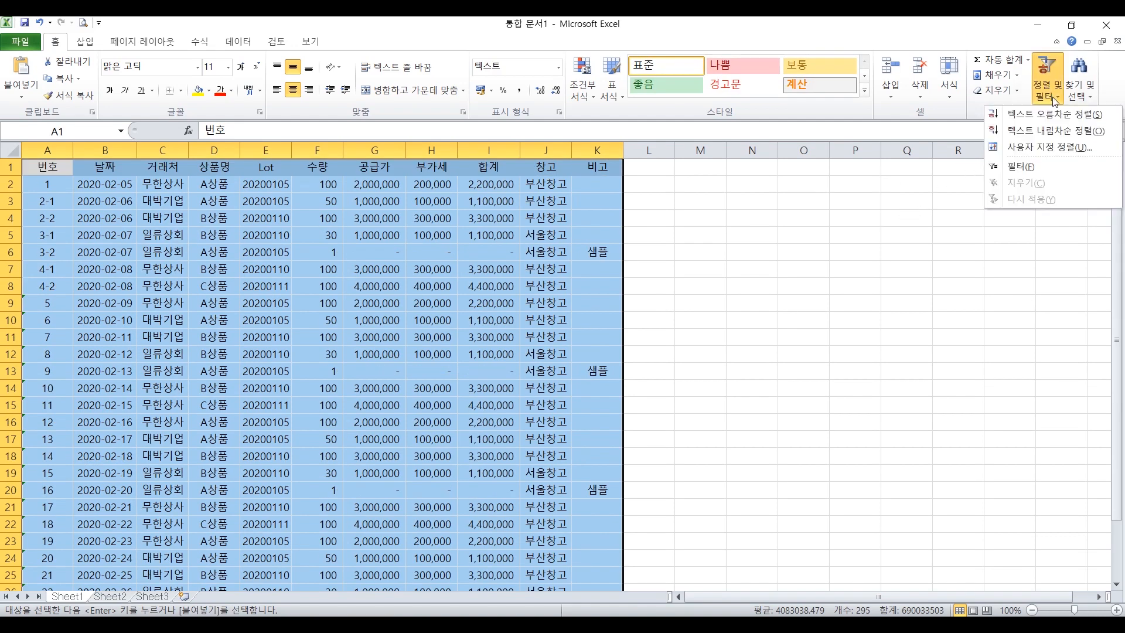
left_click(1046, 151)
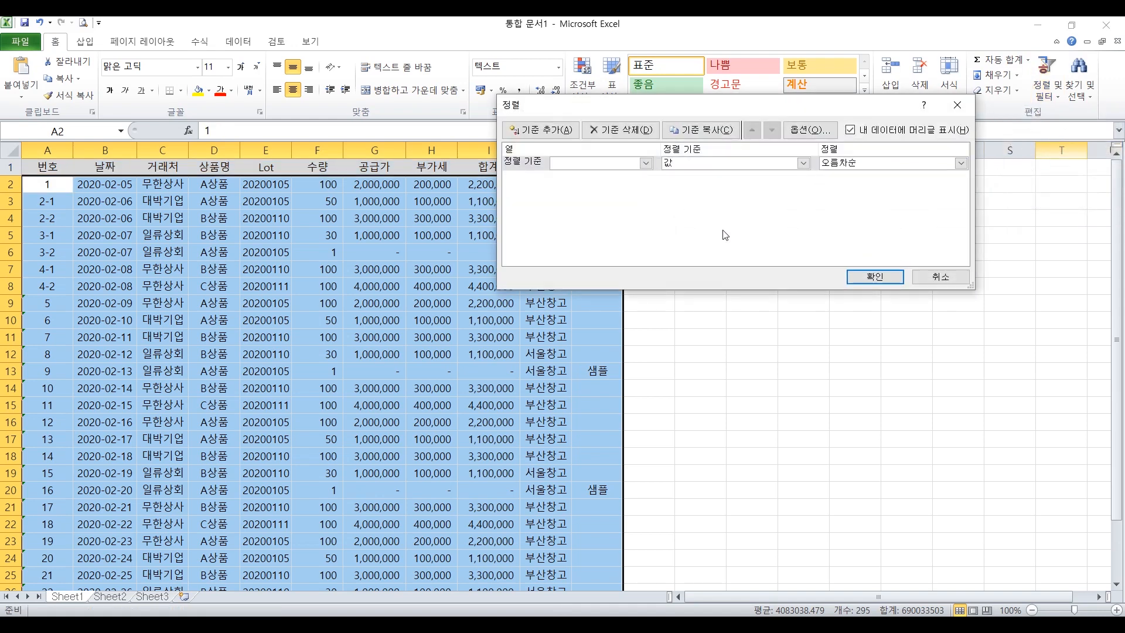
left_click(648, 164)
left_click(617, 195)
left_click(552, 130)
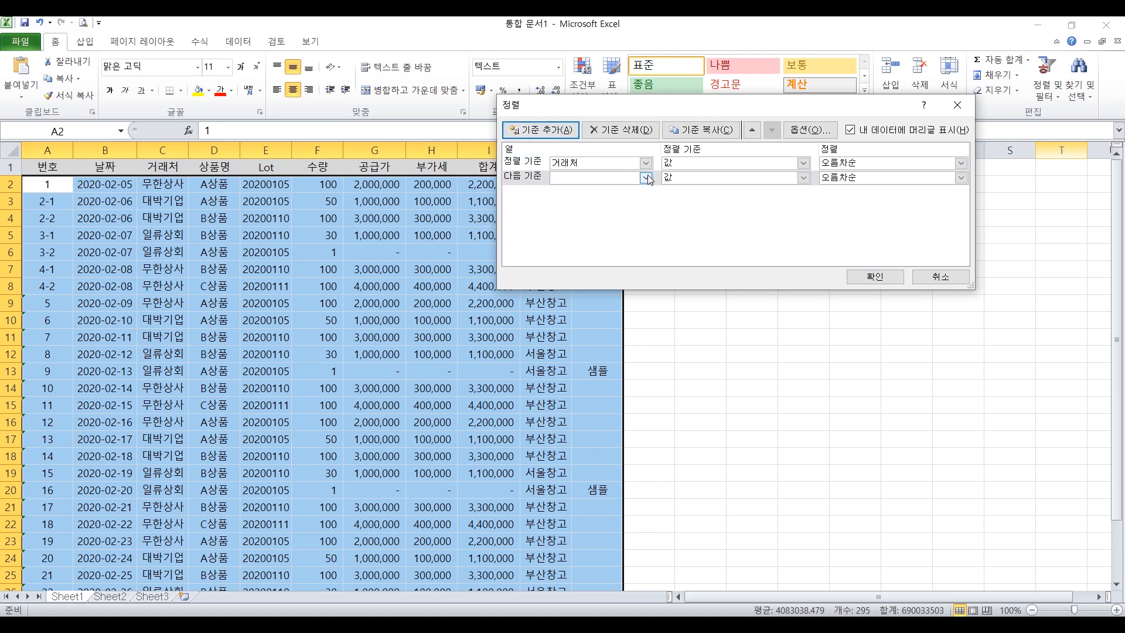
left_click(647, 177)
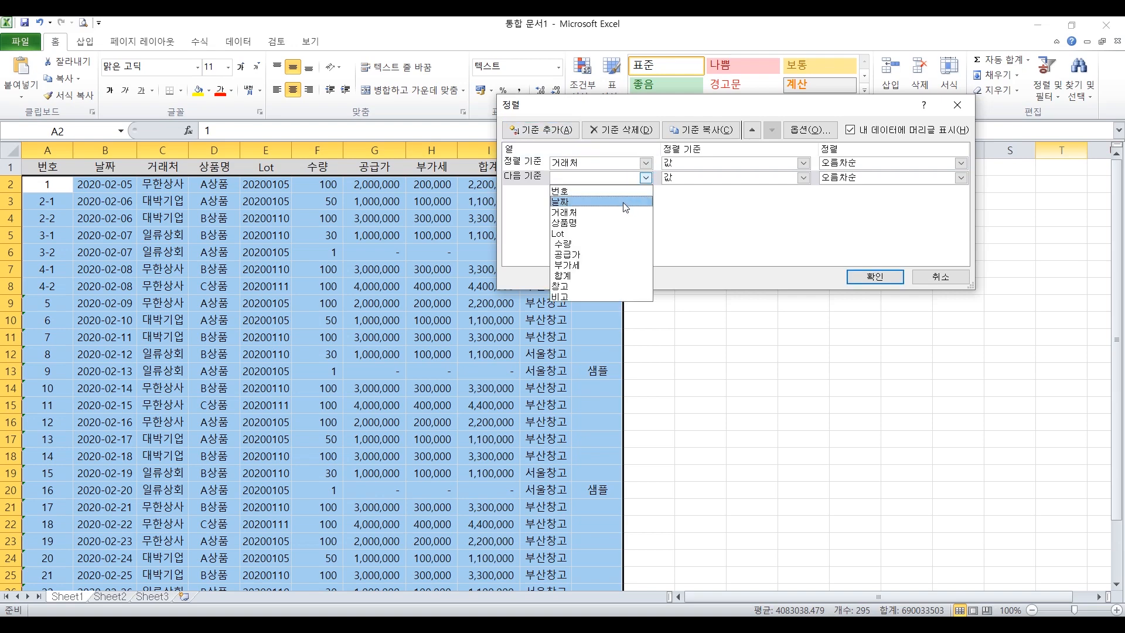
left_click(615, 222)
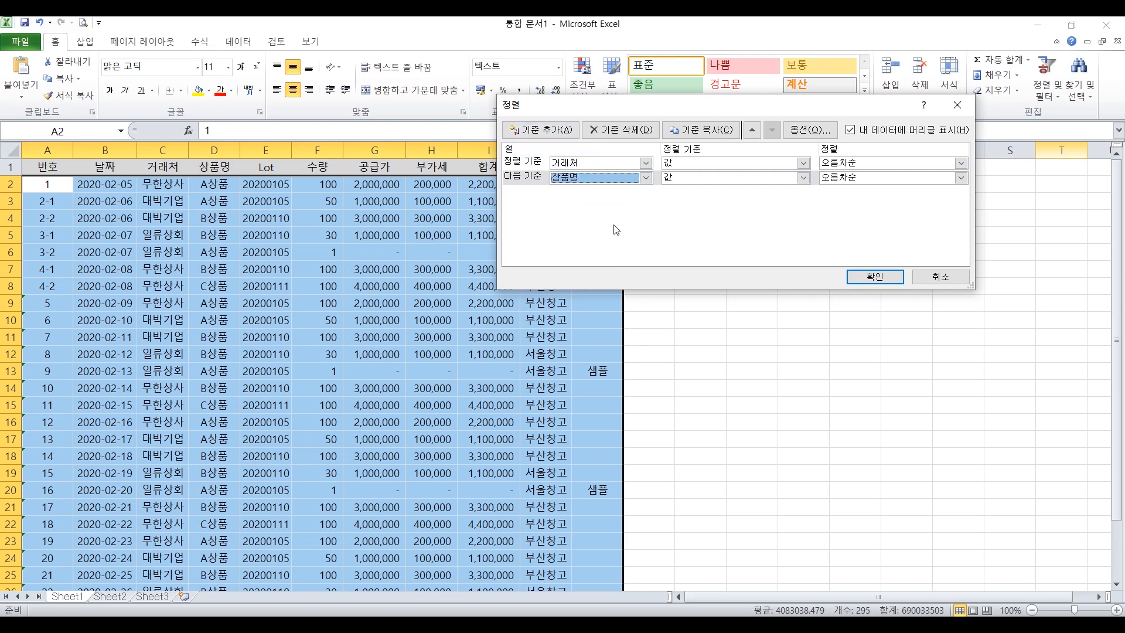
left_click(863, 280)
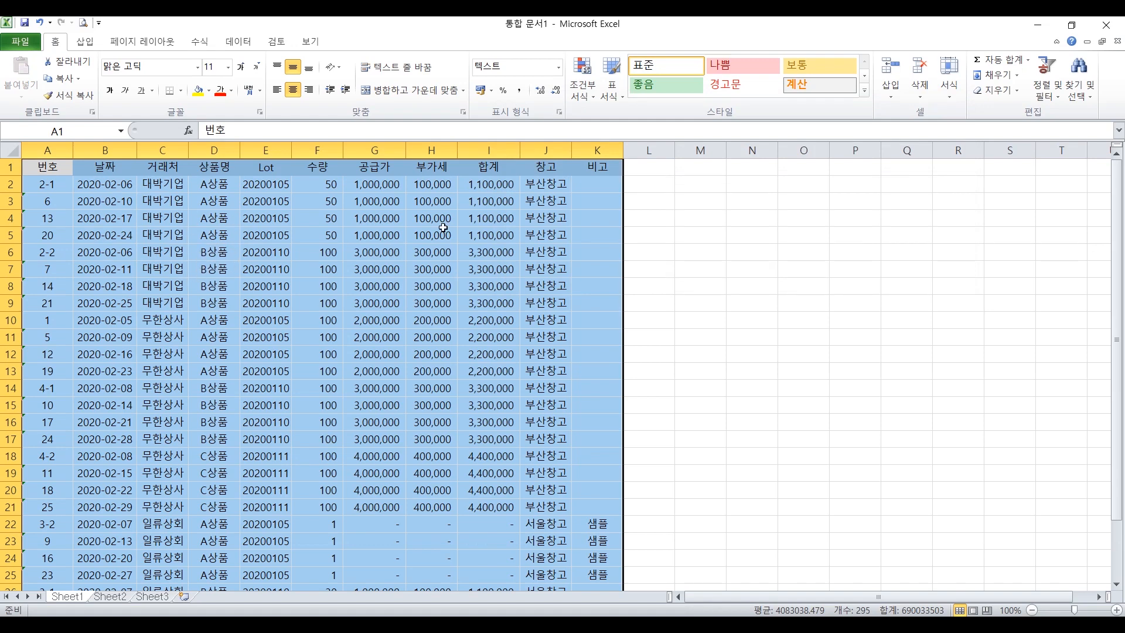
- Start a Subtotal on the whole sorted table, grouped by 거래처 with 합계 as the function
left_click(238, 41)
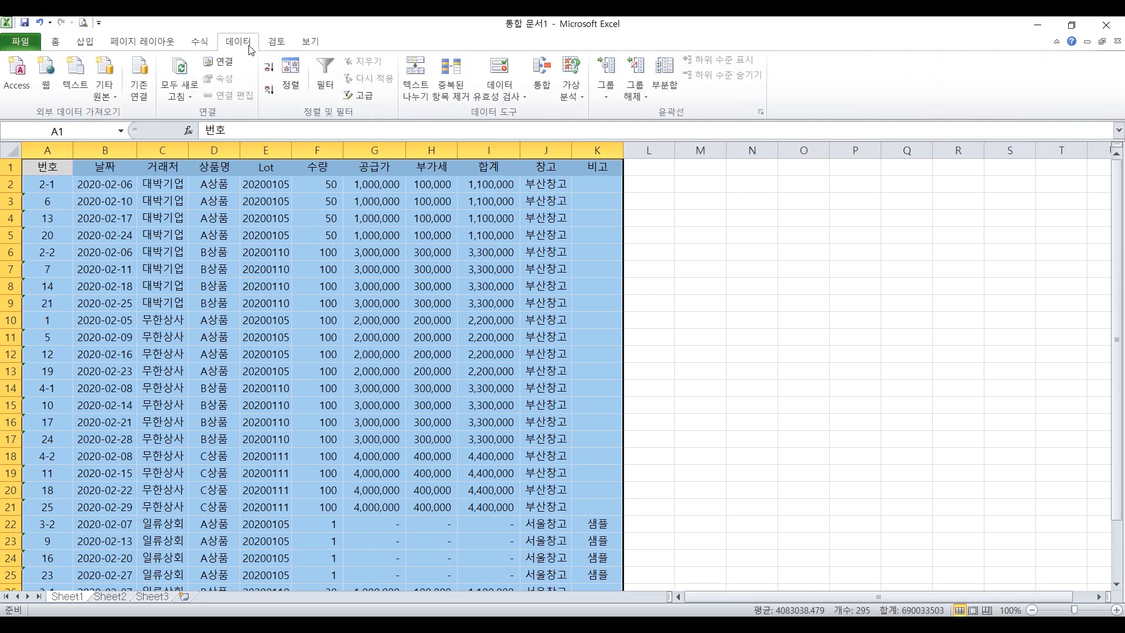
left_click(666, 88)
left_click_drag(669, 82, 669, 155)
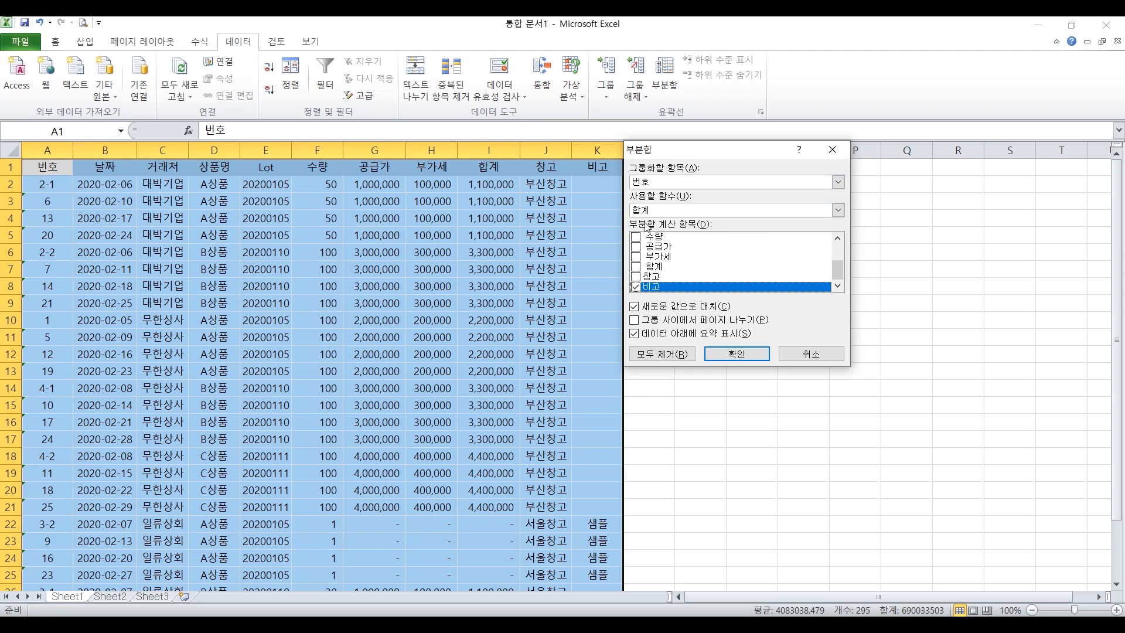
left_click(838, 182)
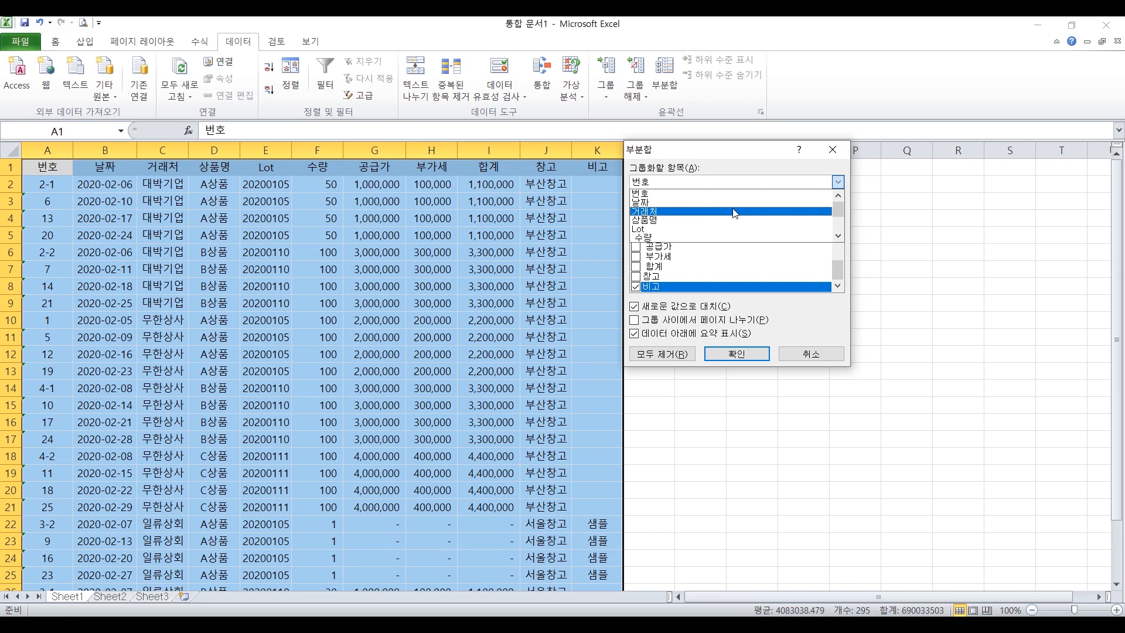
left_click(734, 212)
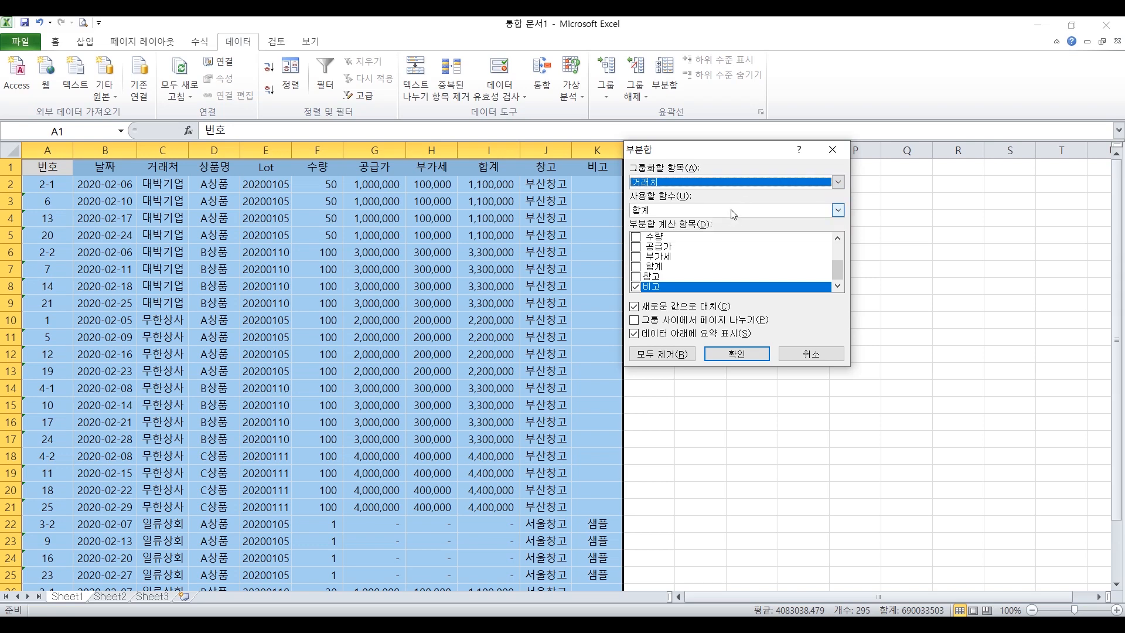
left_click(726, 213)
left_click(730, 218)
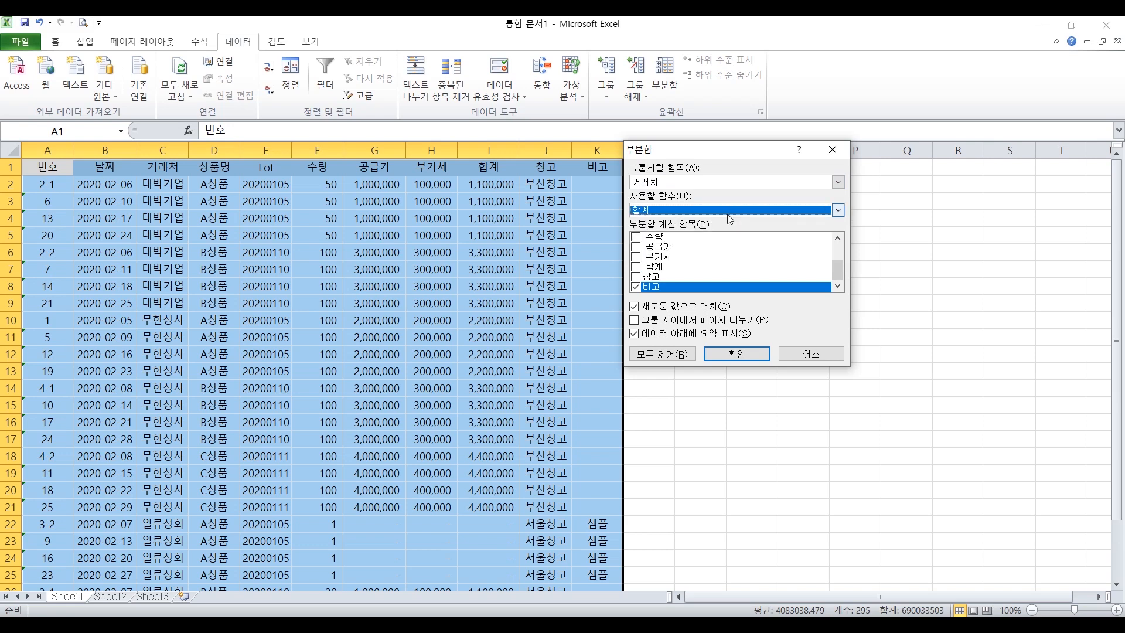
- Exclude 비고 from the subtotal, include 수량, 공급가, 부가세 and 합계, and apply it
left_click(638, 287)
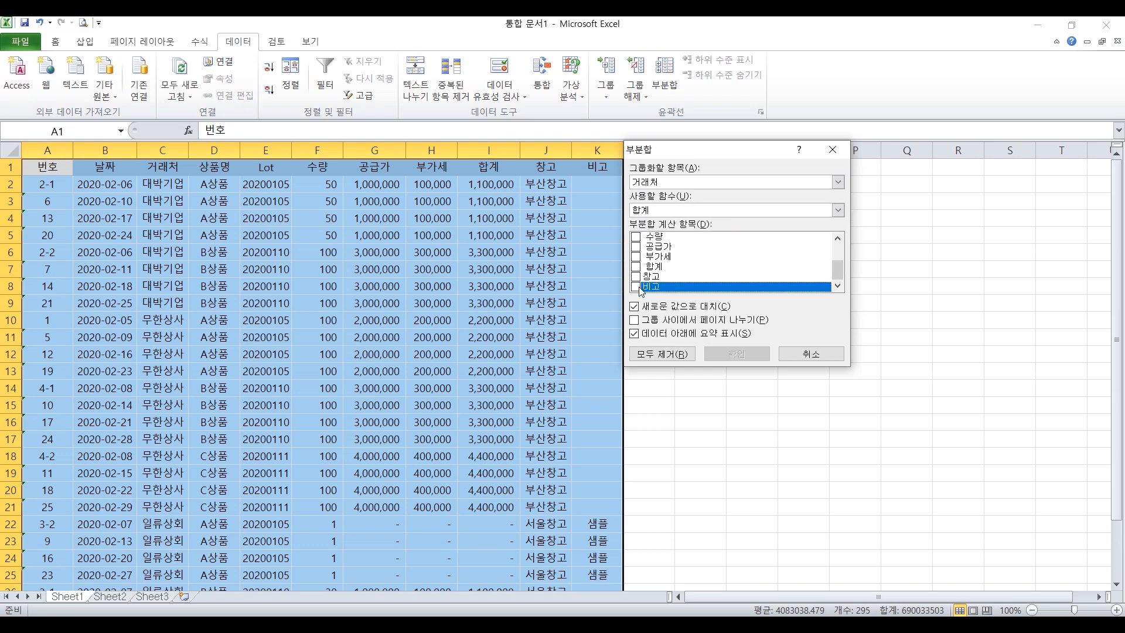
left_click(636, 238)
left_click(636, 247)
left_click(636, 257)
left_click(635, 267)
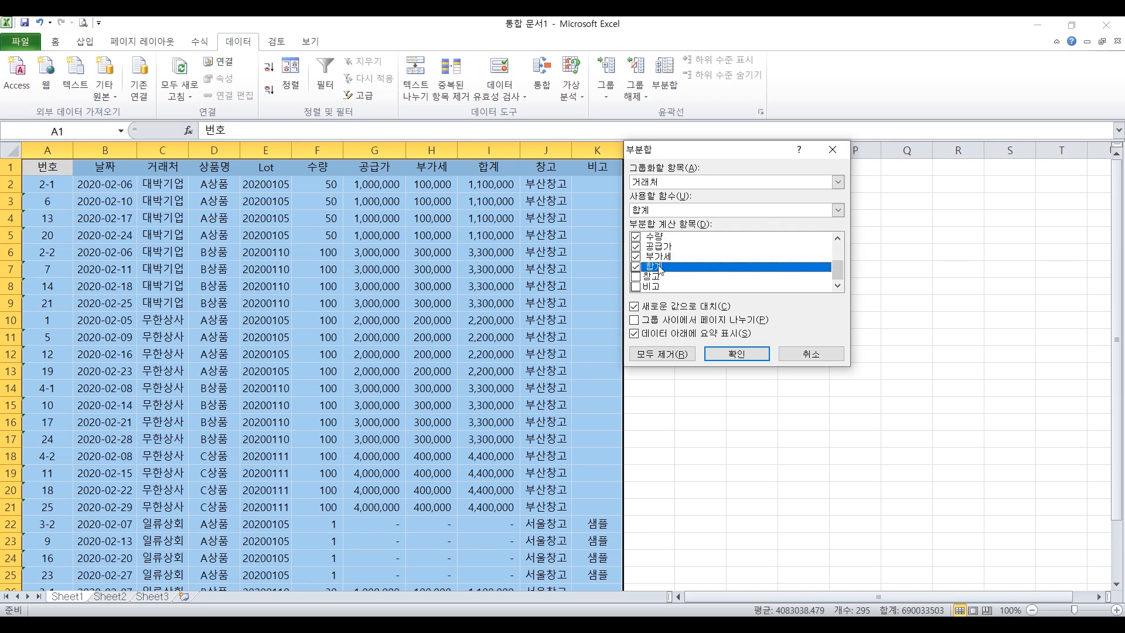
left_click(742, 351)
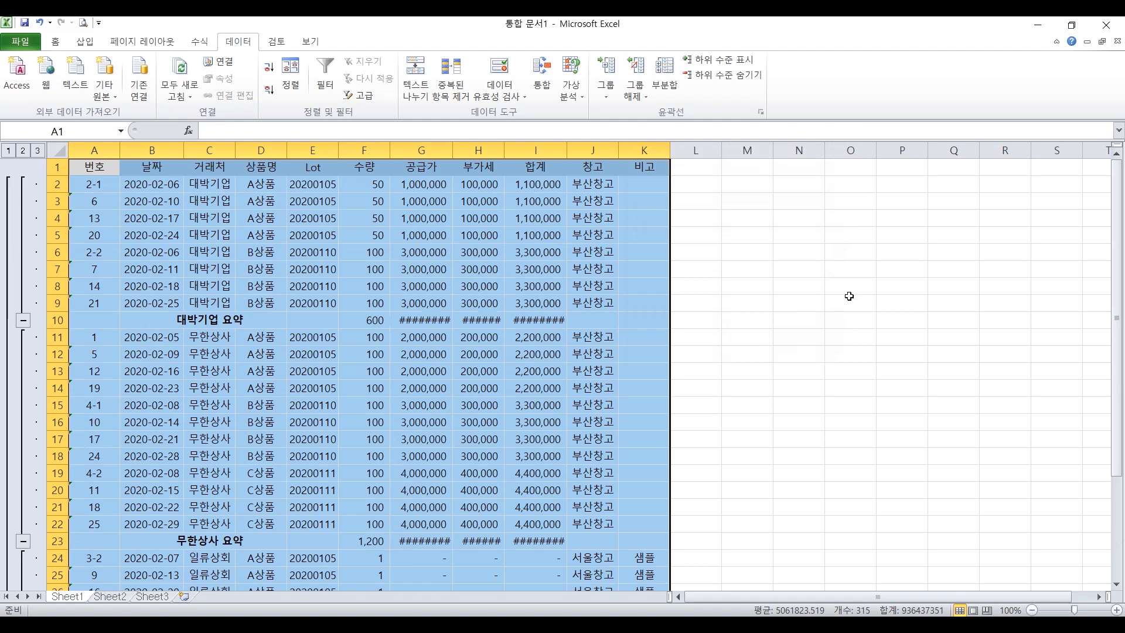
- Auto-fit the widths of the 공급가, 부가세 and 합계 columns, then deselect the table
double_click(453, 151)
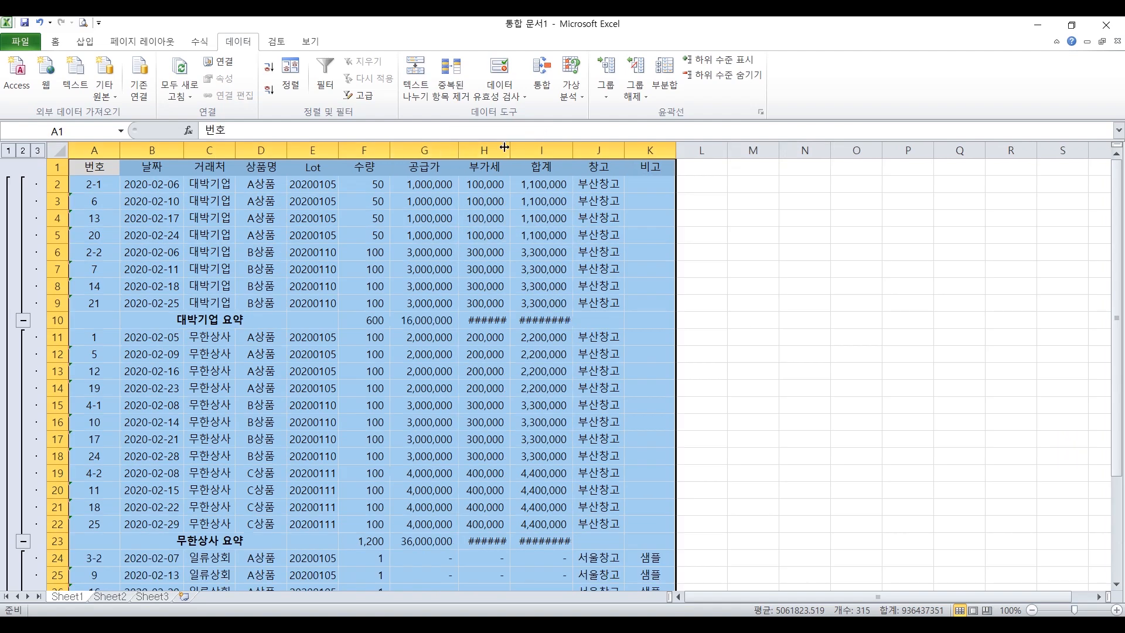
double_click(510, 148)
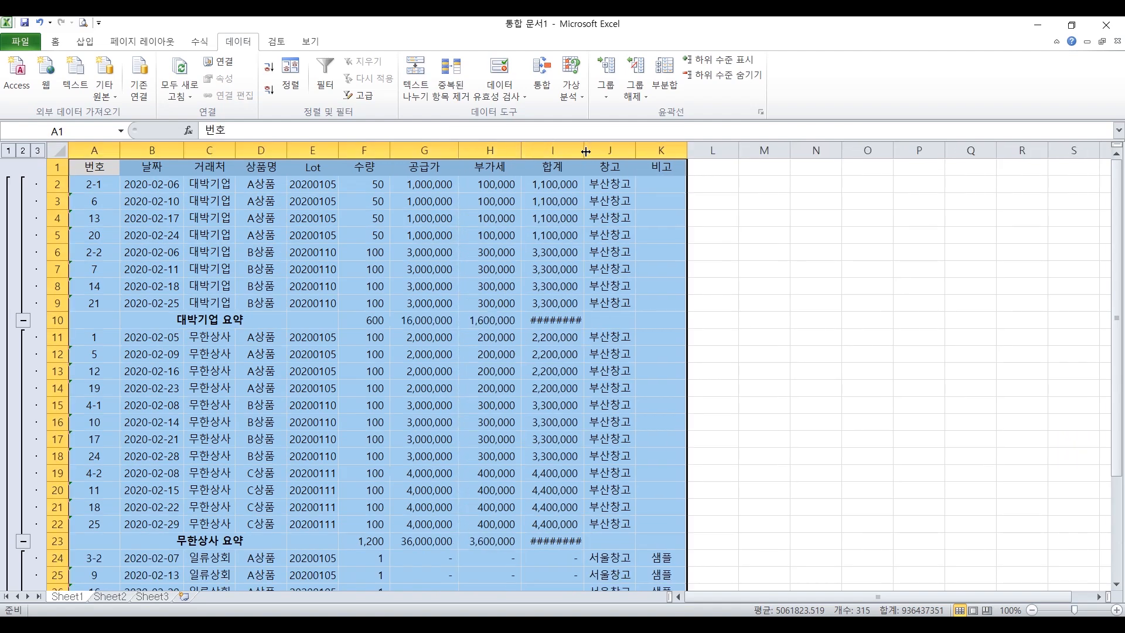
double_click(584, 151)
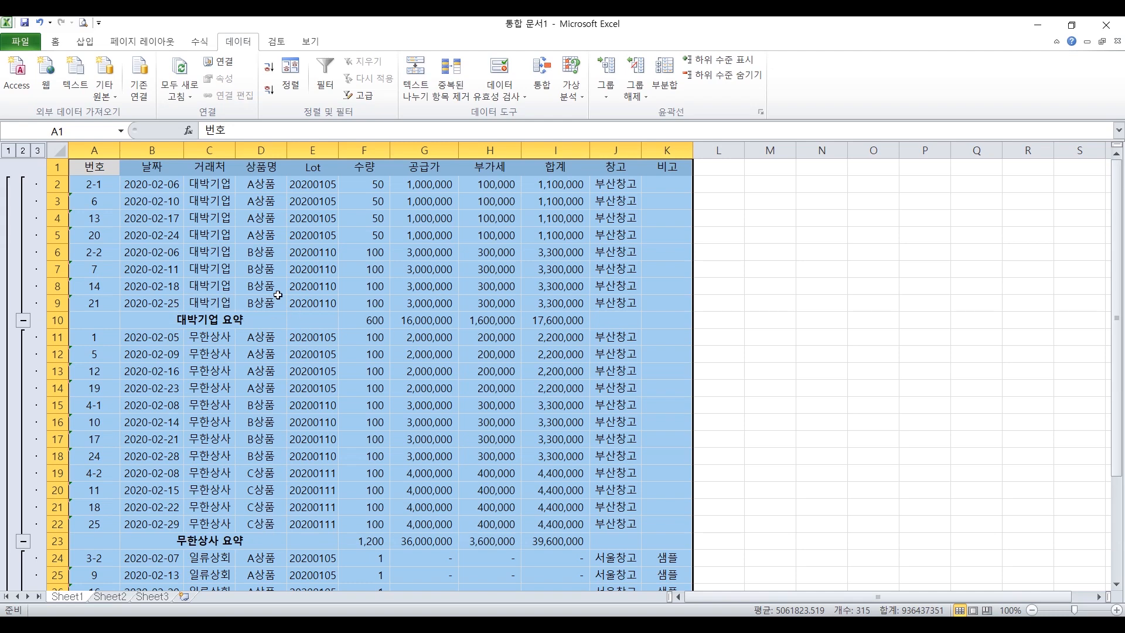
left_click(148, 248)
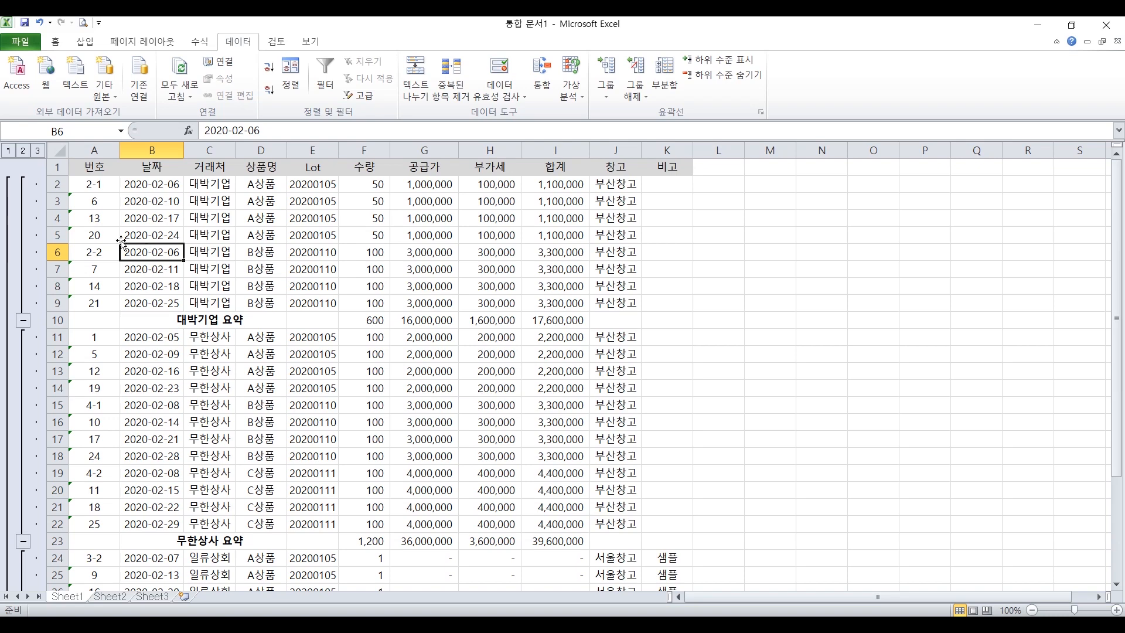
- Subtotal the 대박기업 rows A1:J9 by 상품명, using 합계 on 수량, 공급가, 부가세 and 합계
mouse_move(99, 185)
left_mouse_down()
mouse_move(515, 236)
mouse_move(633, 270)
mouse_move(634, 288)
mouse_move(298, 193)
mouse_move(90, 169)
left_mouse_up()
left_click(663, 75)
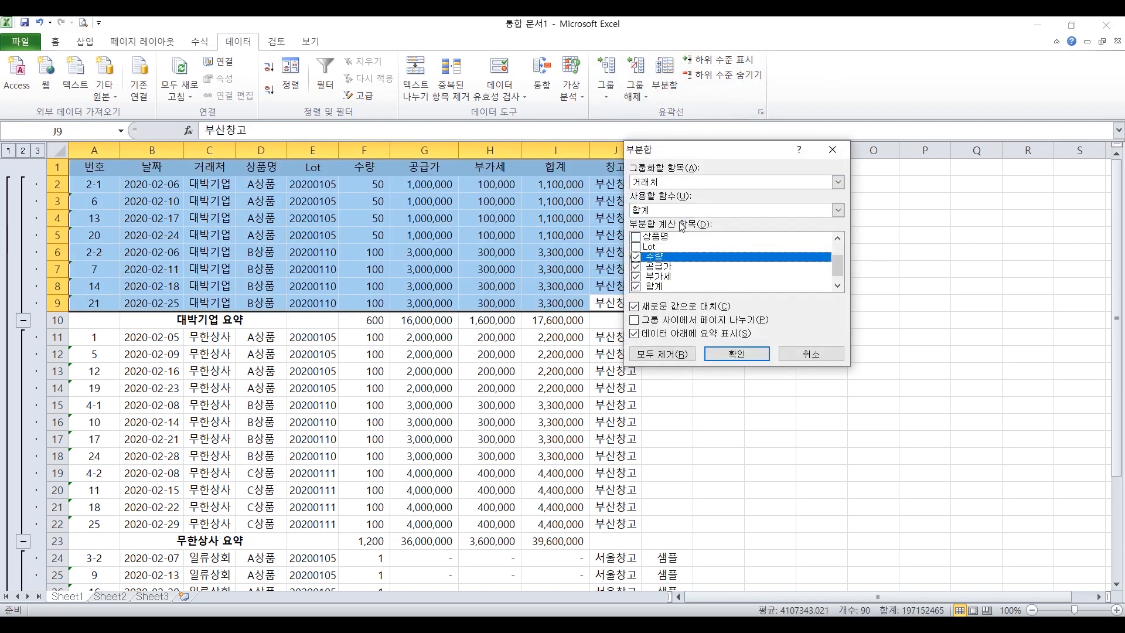
left_click(838, 181)
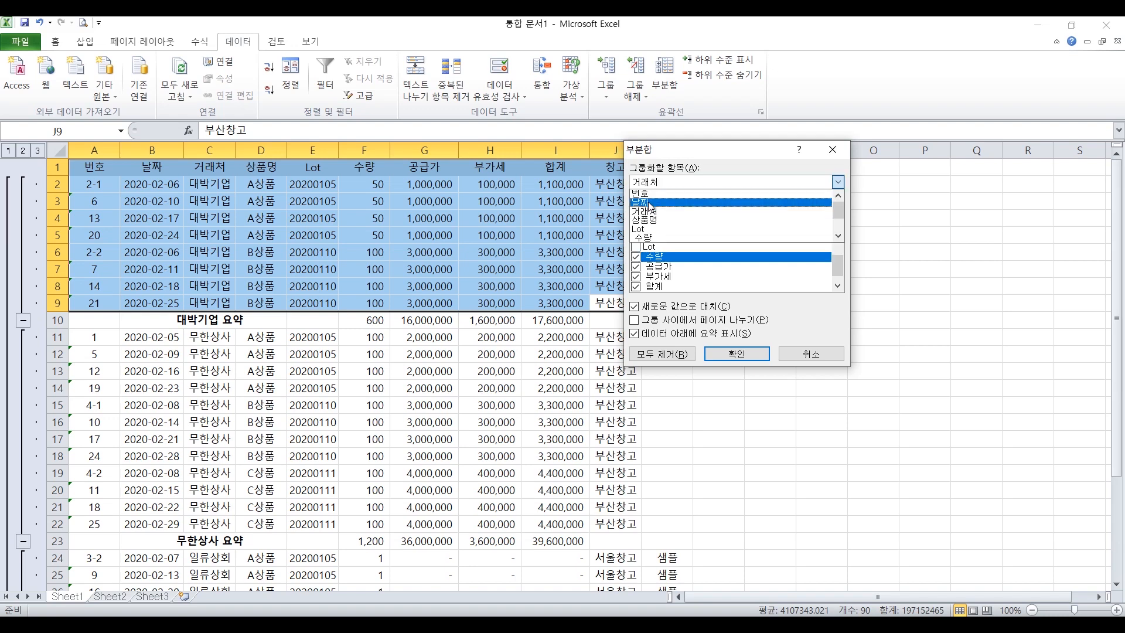
left_click(649, 220)
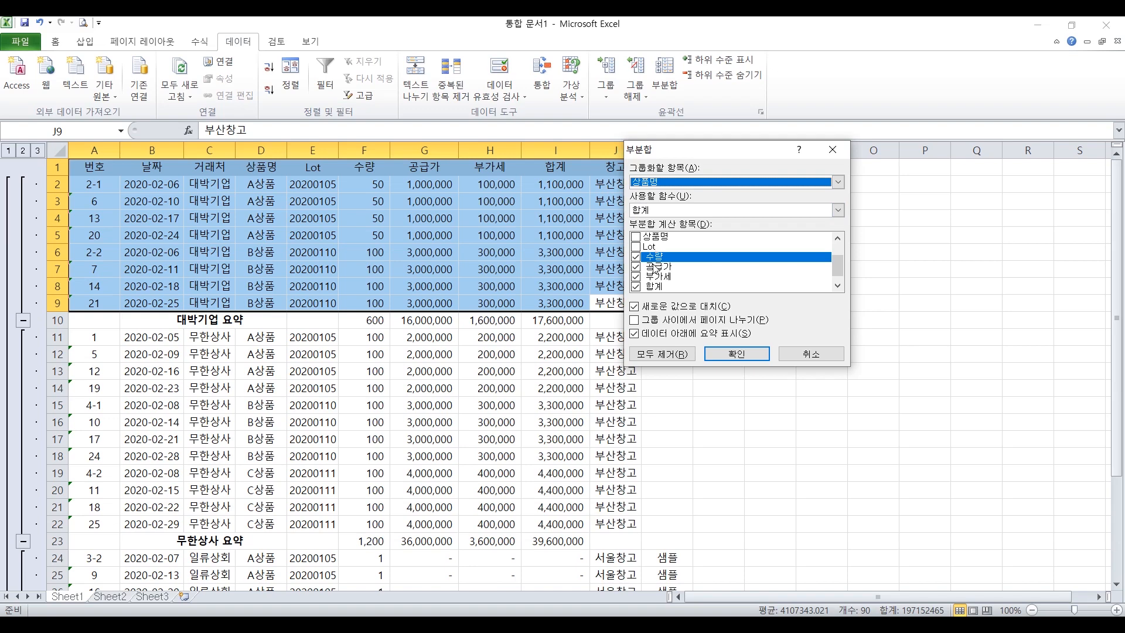
left_click(837, 285)
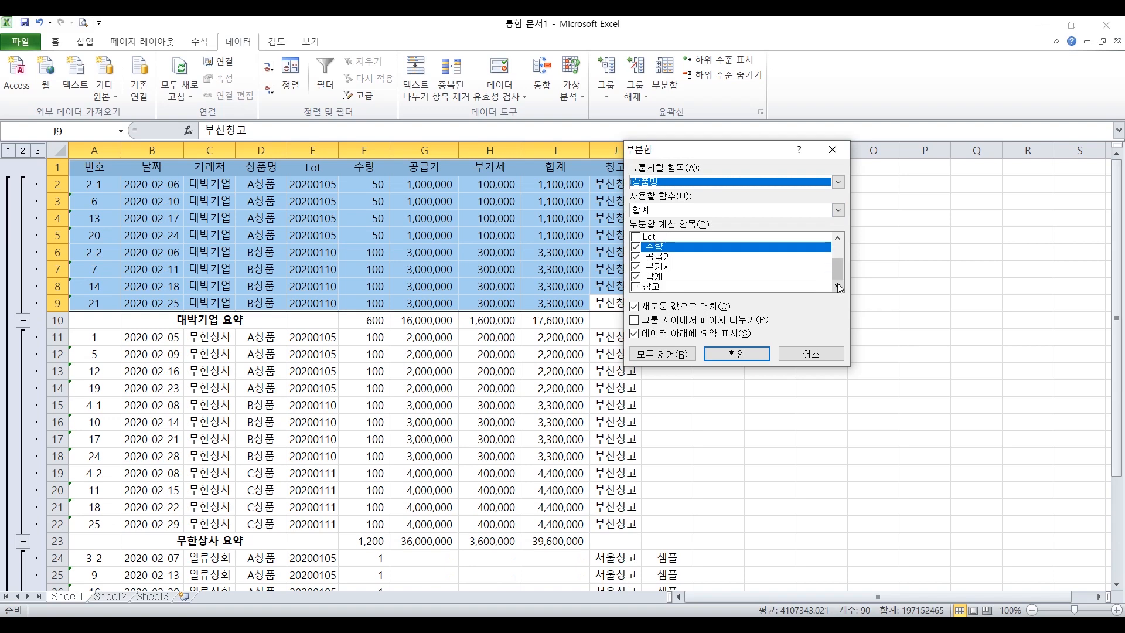
left_click(737, 354)
left_click(392, 274)
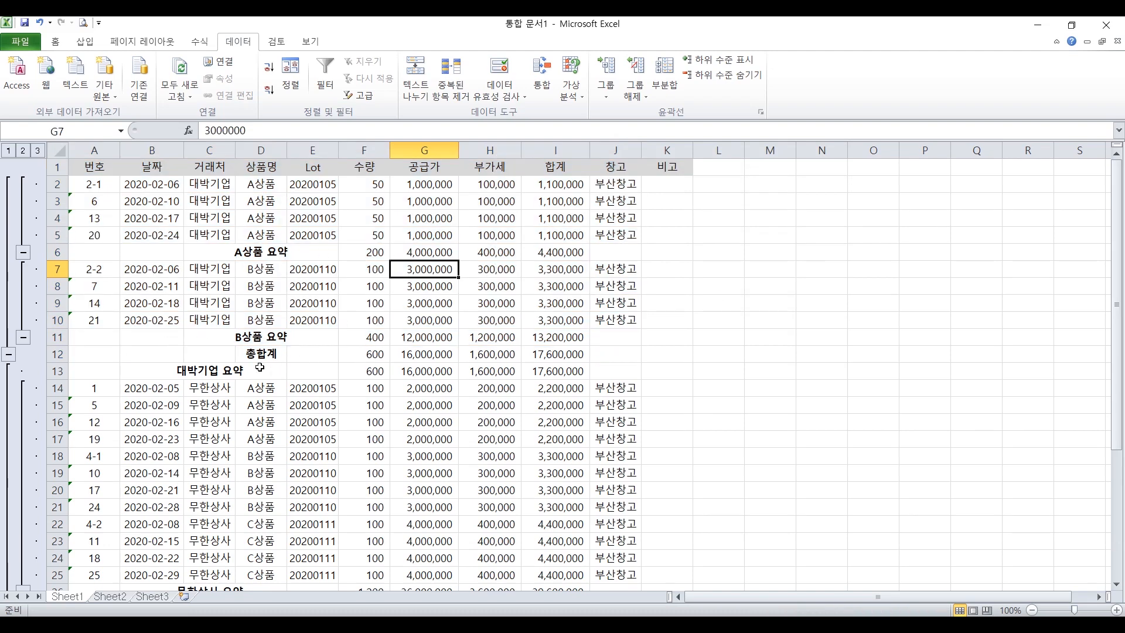
- Subtotal the 무한상사 rows A14:J25 by the product column (A상품), using 합계 on the quantity and three amount columns
scroll(381, 311, "down", 2)
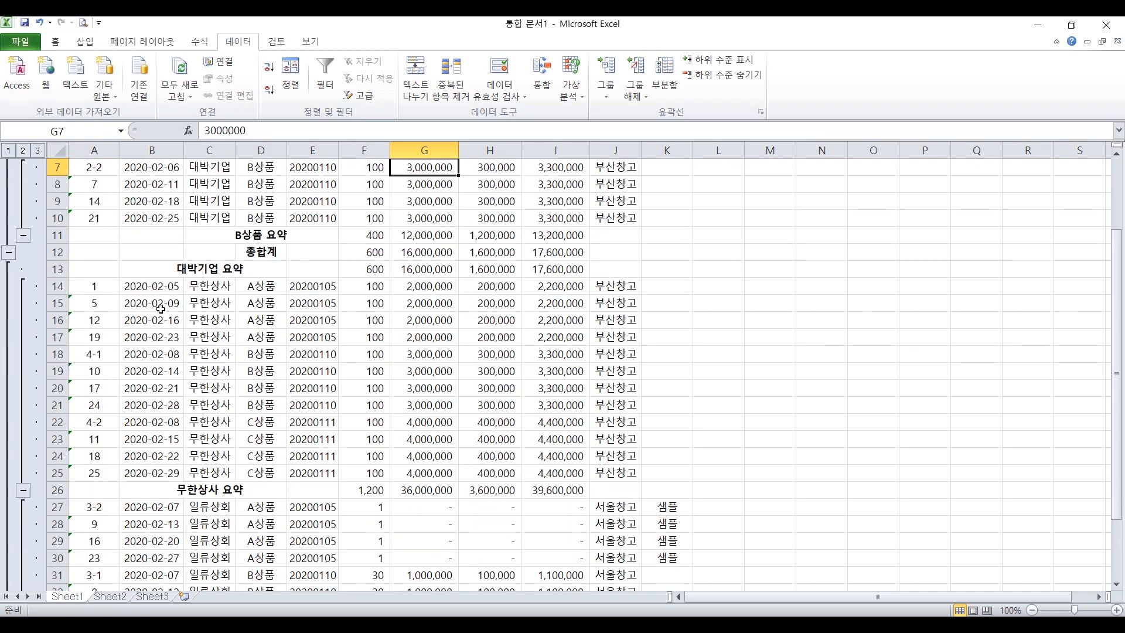
left_click_drag(105, 287, 624, 467)
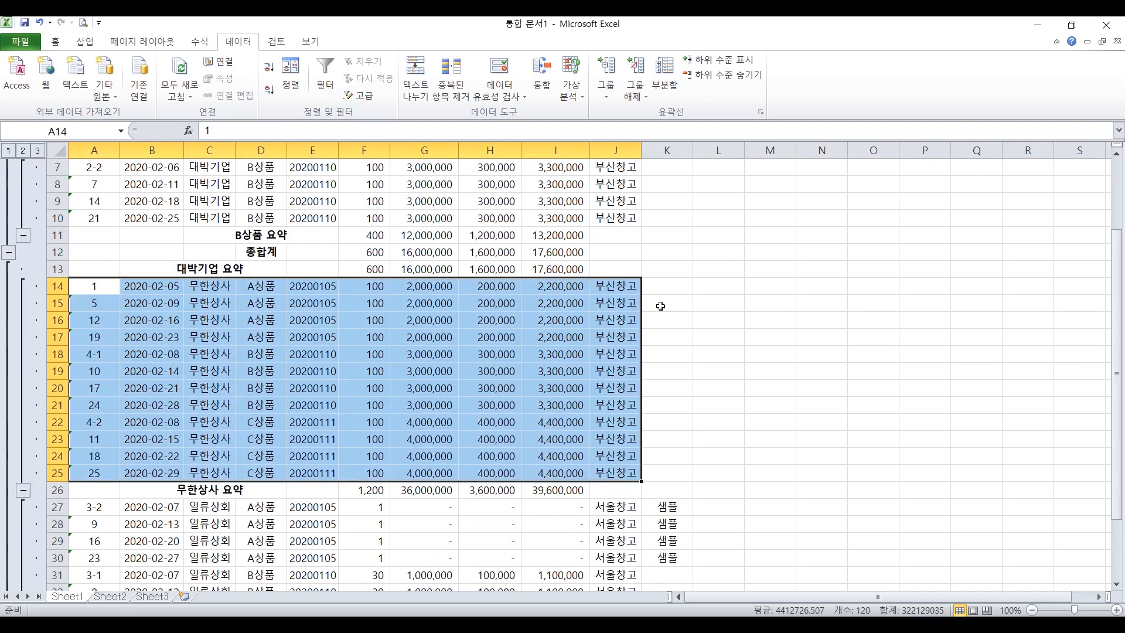
left_click(666, 70)
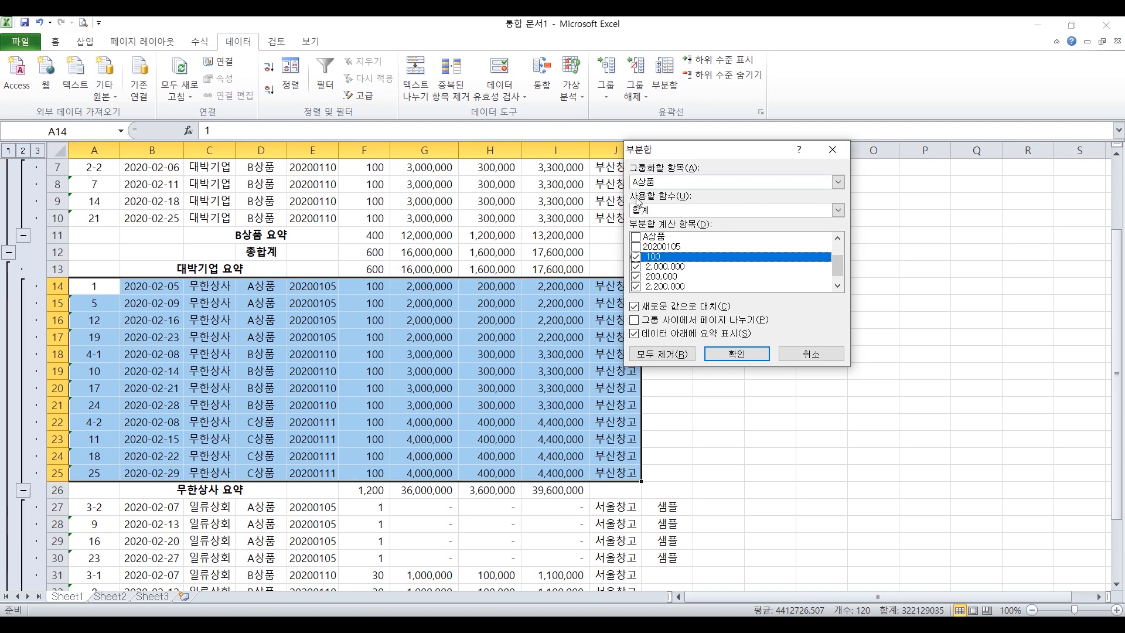
left_click(811, 354)
scroll(413, 364, "up", 2)
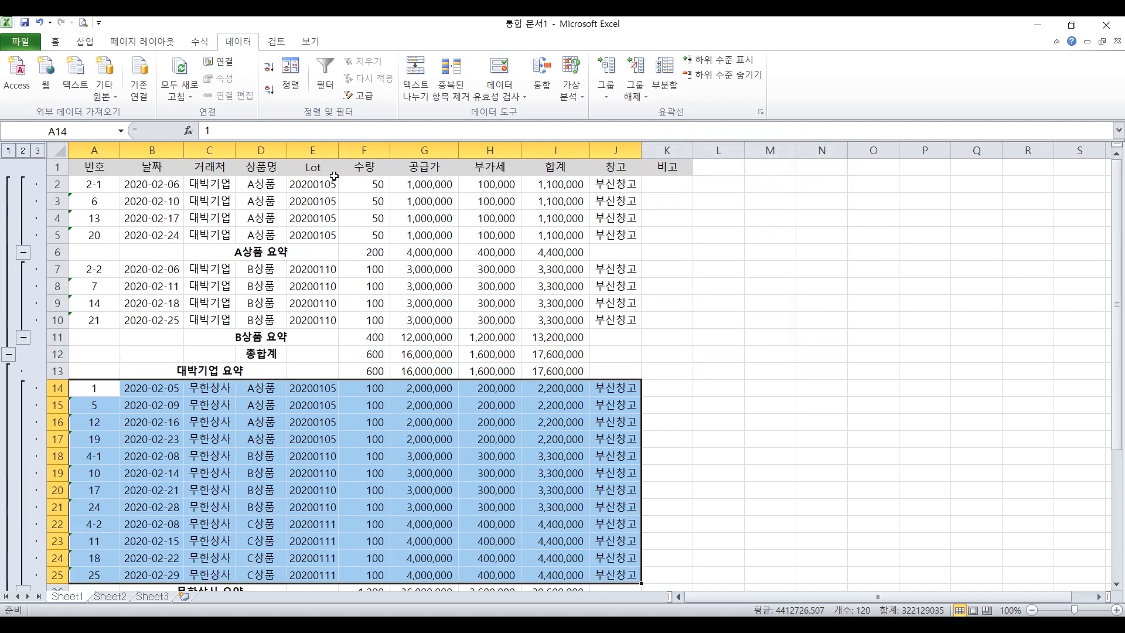
left_click(664, 76)
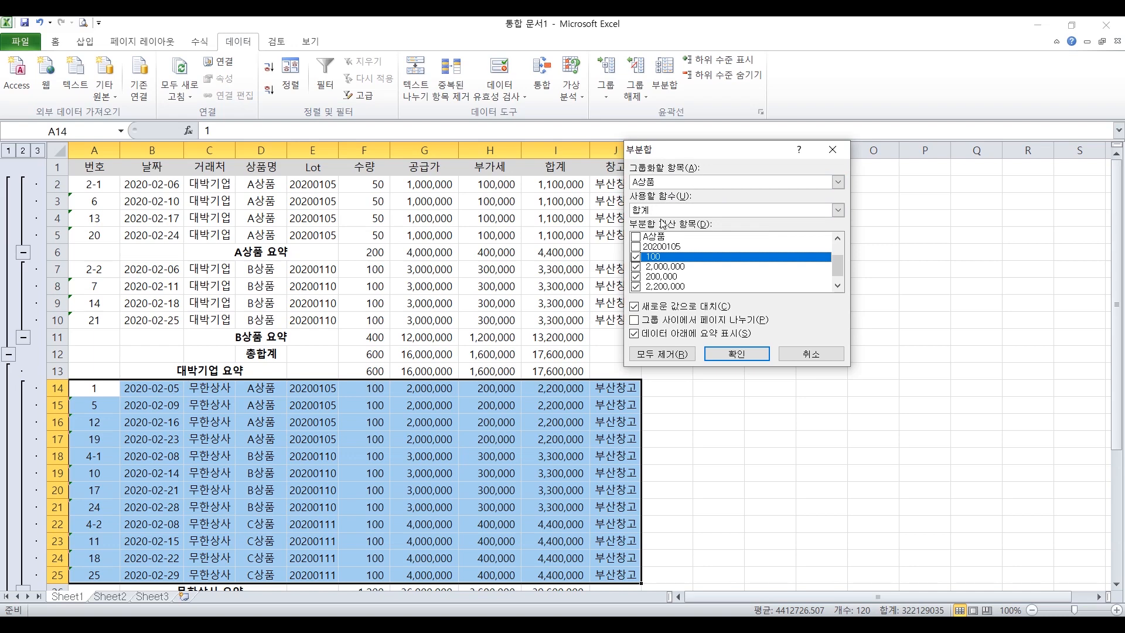
left_click(841, 282)
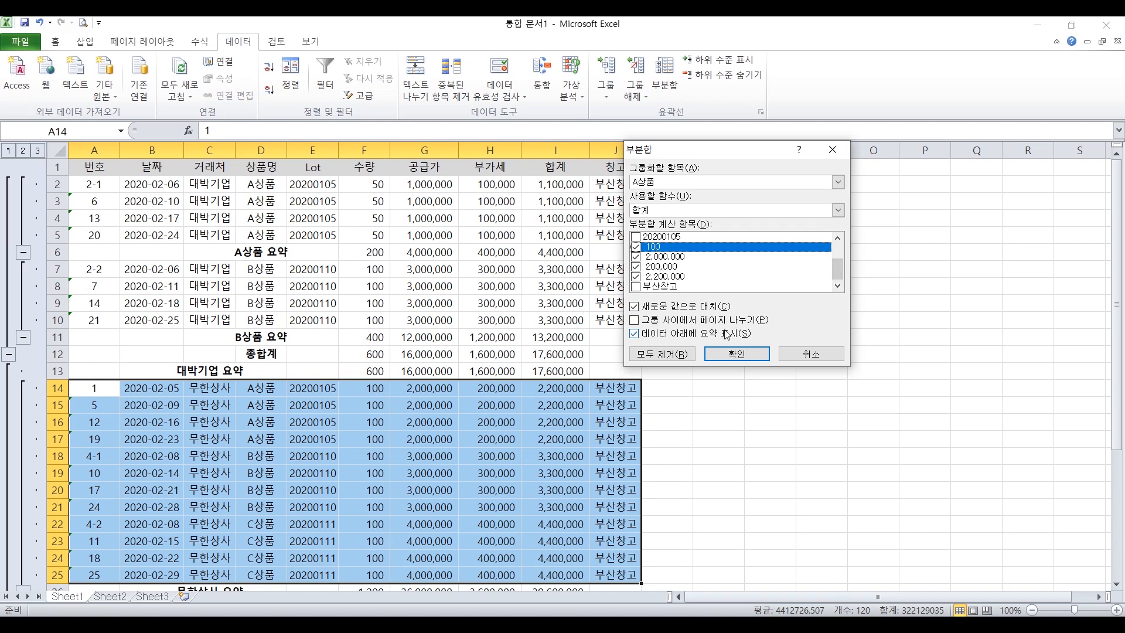
left_click(732, 358)
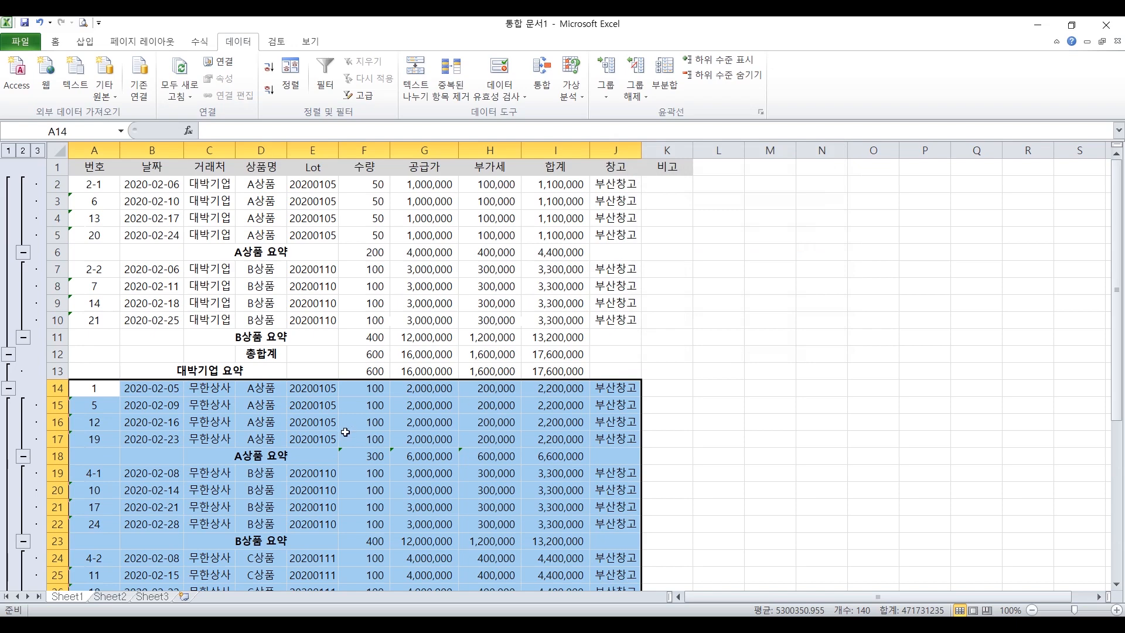
left_click(319, 461)
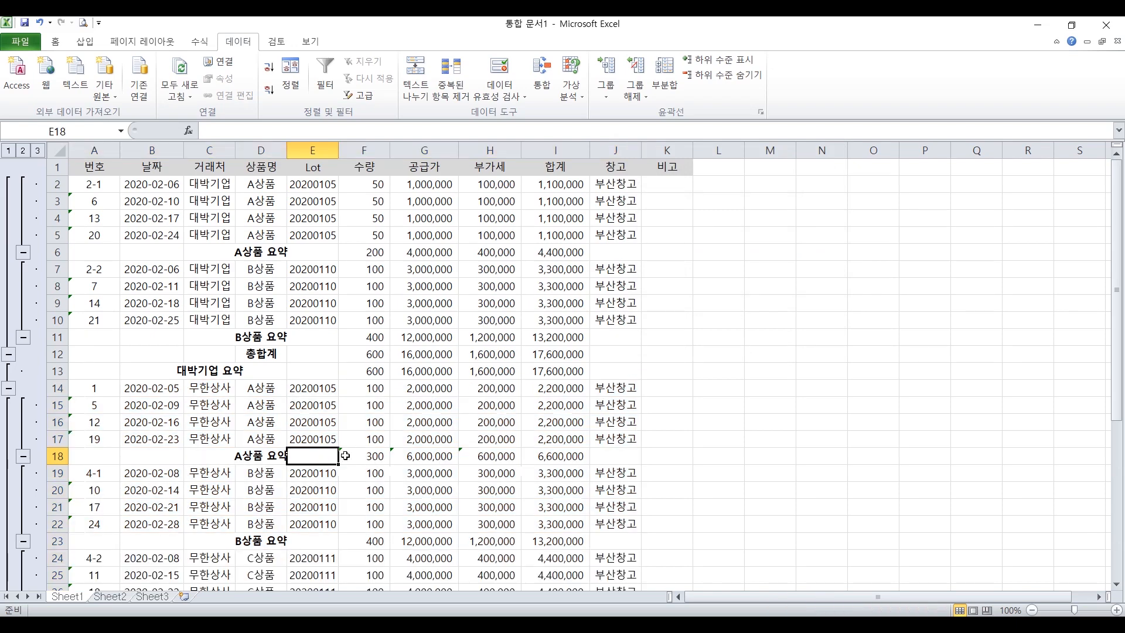
- Correct F18 in the 무한상사 A상품 요약 row to =SUBTOTAL(9,F14:F17) and fill it across to I18
scroll(319, 457, "down", 2)
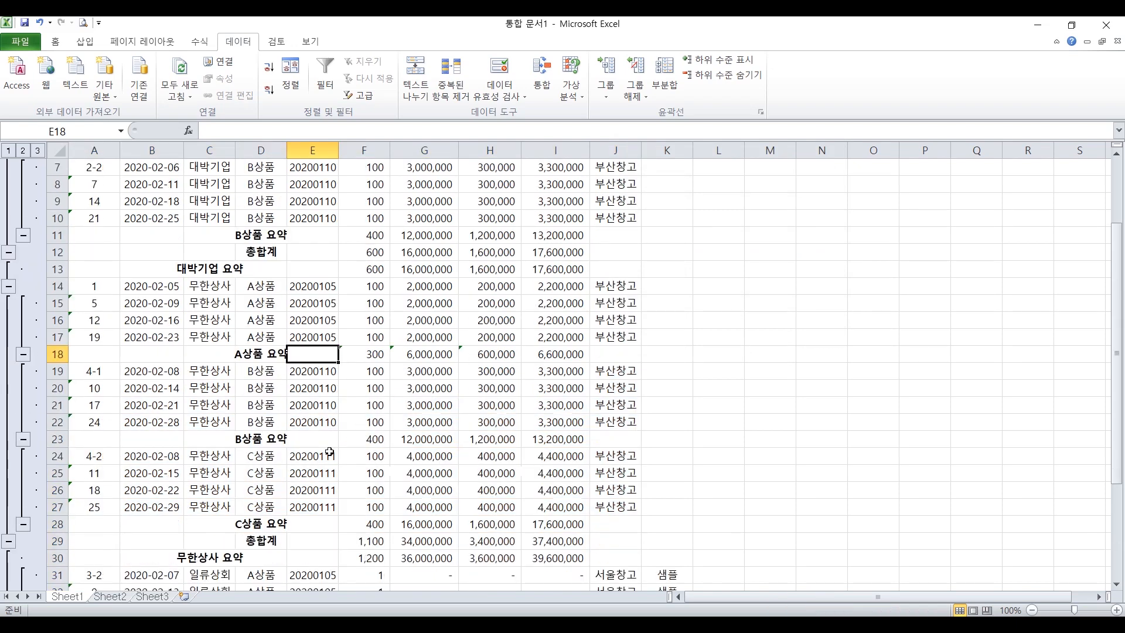
left_click(269, 355)
left_click(381, 354)
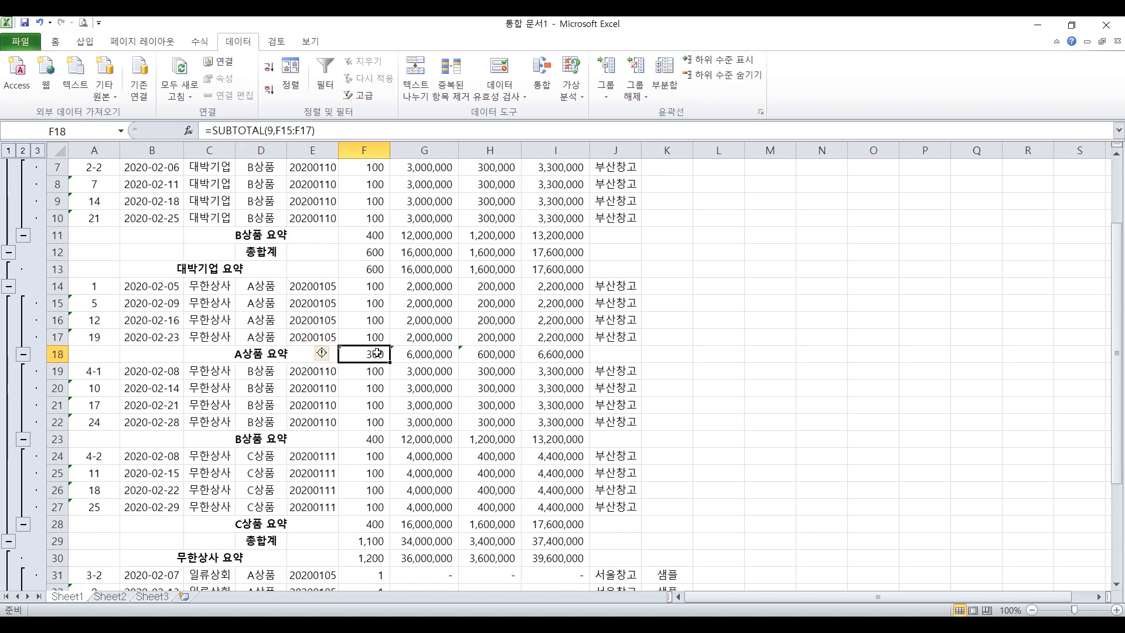
double_click(378, 354)
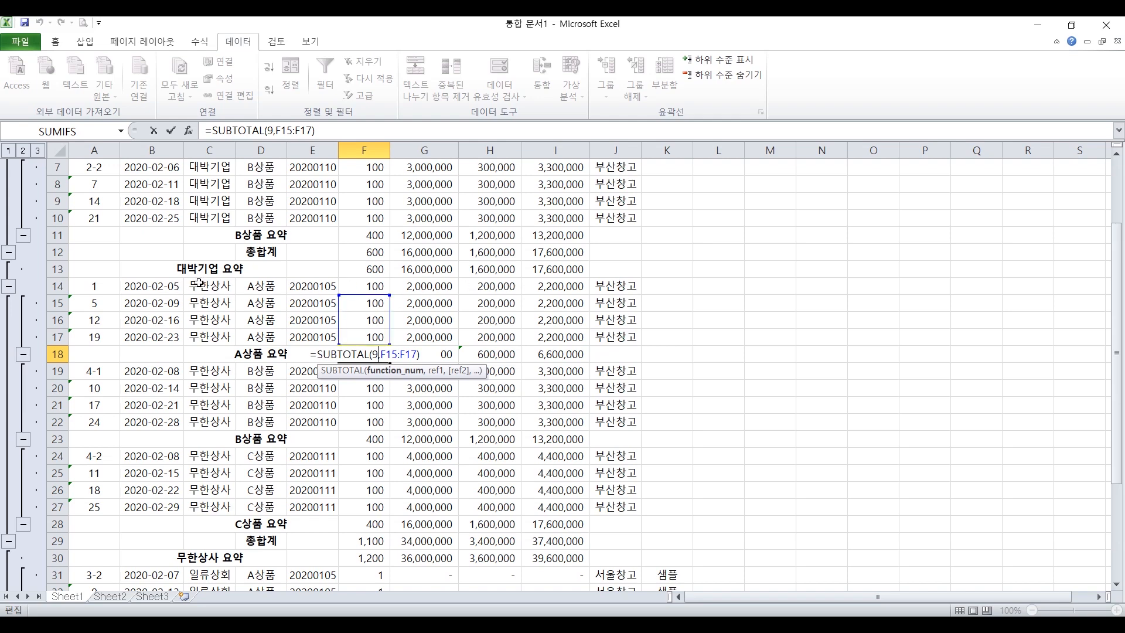
scroll(199, 283, "down", 1)
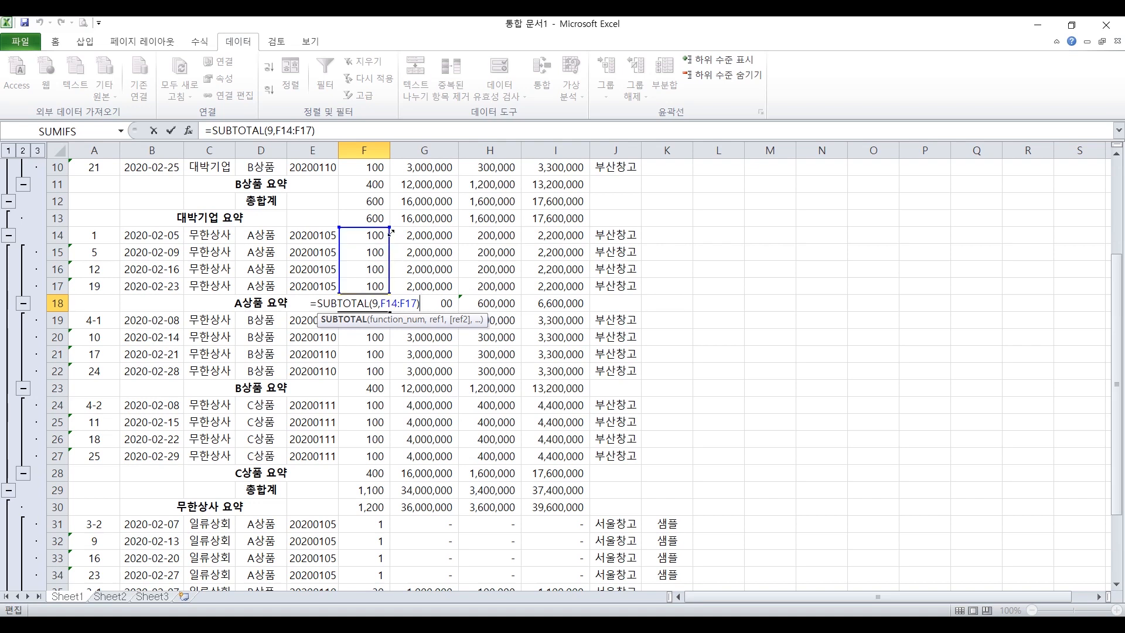
key("Return")
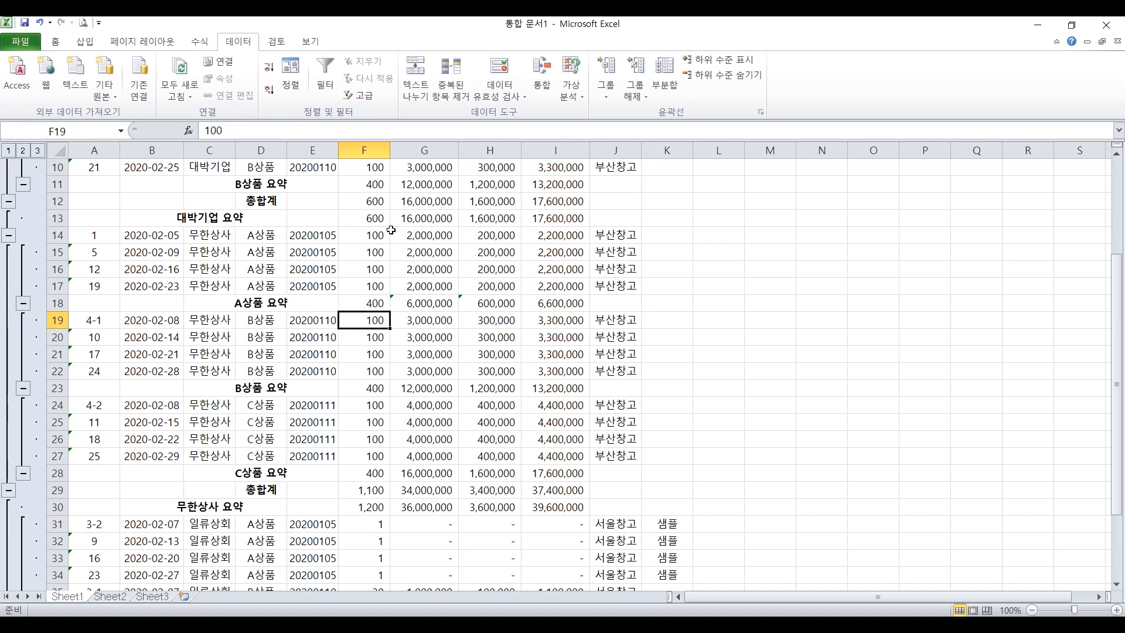
left_click(359, 300)
left_click_drag(393, 312, 585, 308)
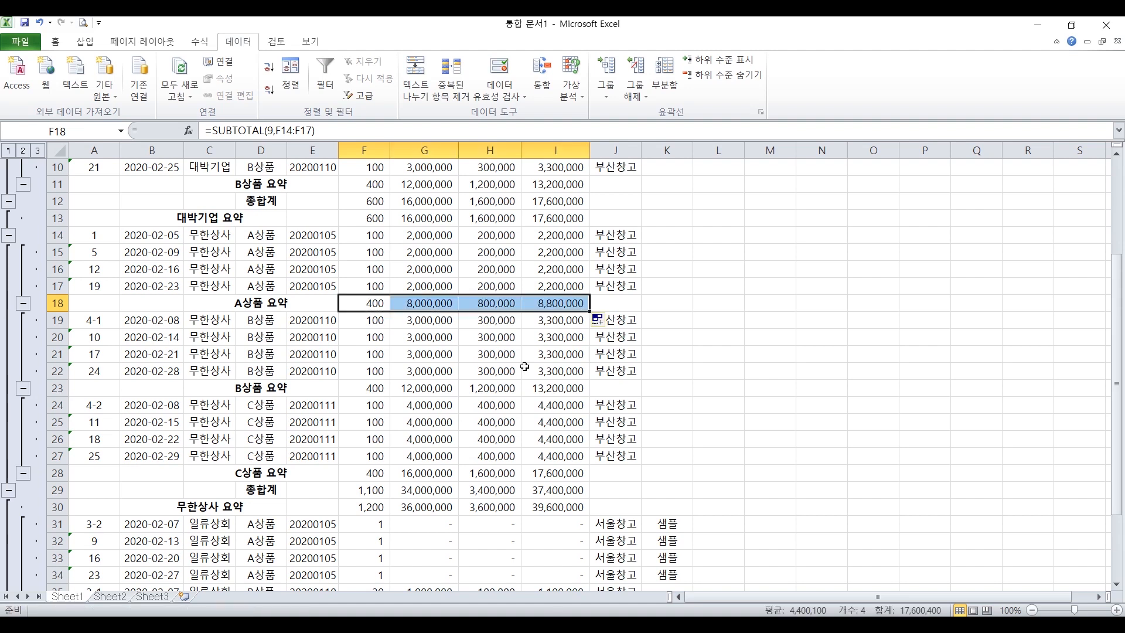
- Correct F29 in the 무한상사 총합계 row to =SUBTOTAL(9,F14:F27) and fill it across to I29
double_click(377, 484)
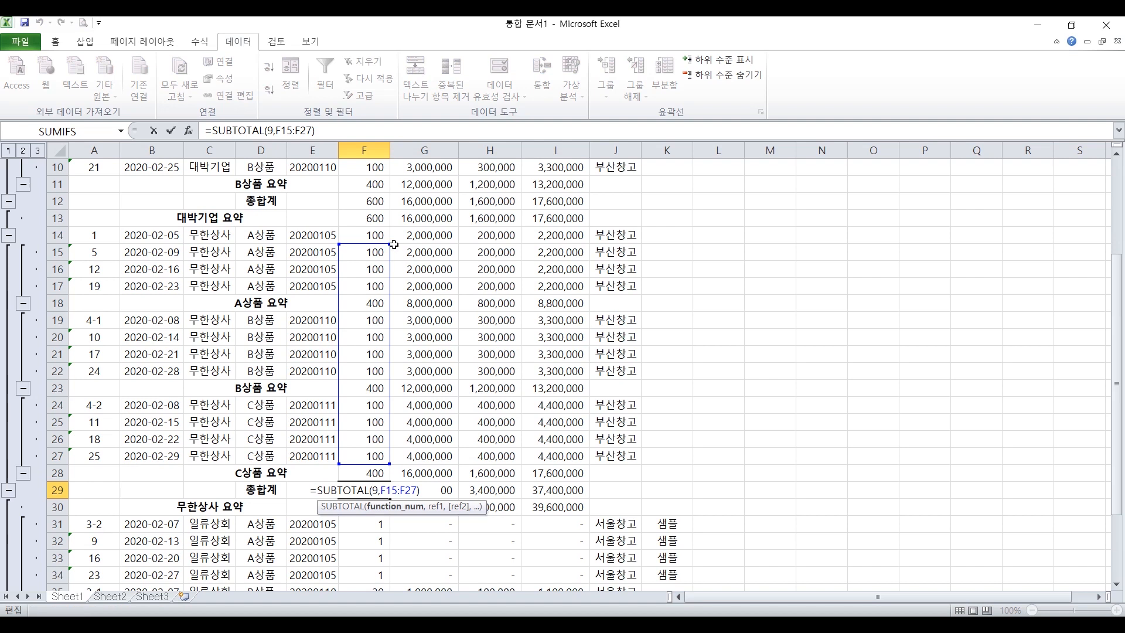
left_click_drag(389, 237, 387, 231)
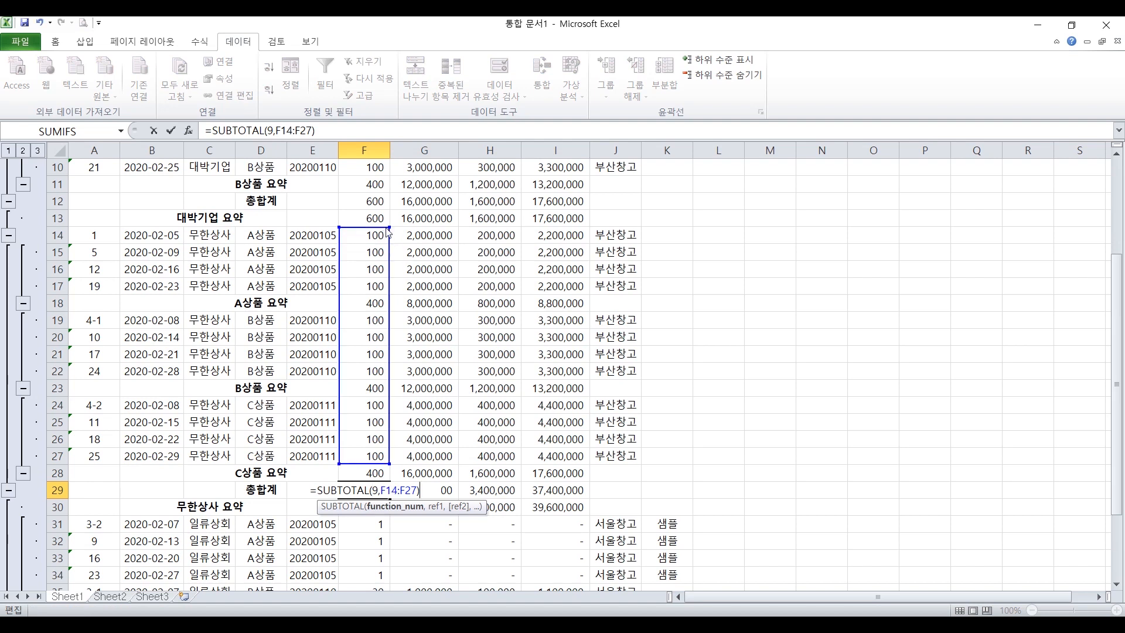
key("Return")
left_click(381, 490)
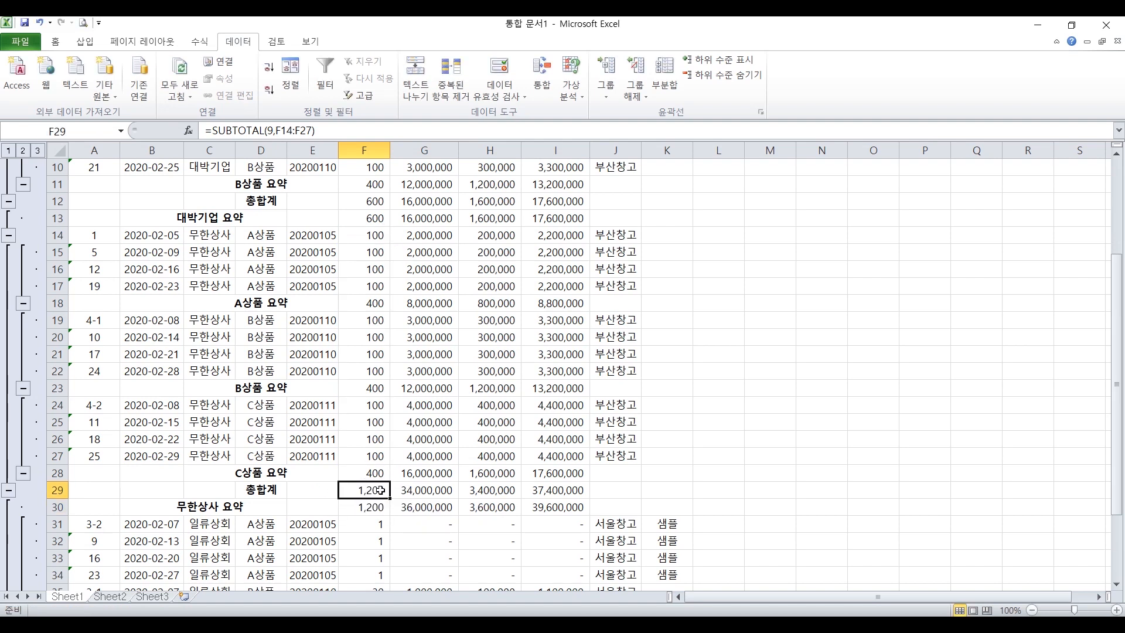
left_click_drag(388, 498, 553, 502)
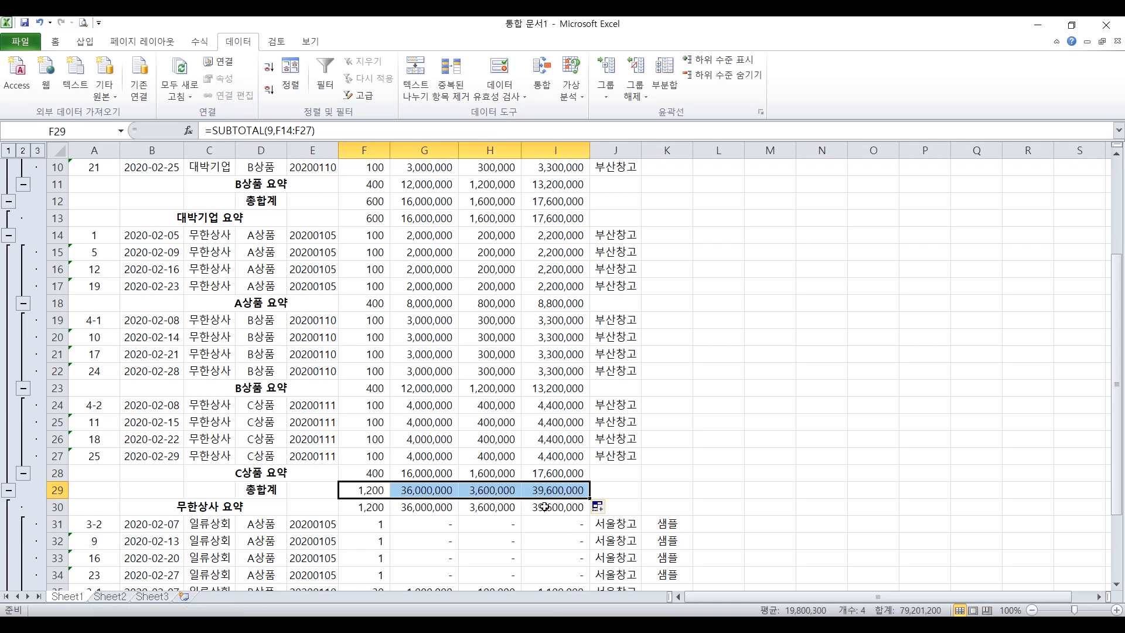
- Subtotal the 일류상회 rows A31:K38 by the product column (A상품), using 합계 on the quantity and three amount columns
left_click(431, 510)
scroll(444, 514, "down", 3)
left_click_drag(111, 369, 648, 490)
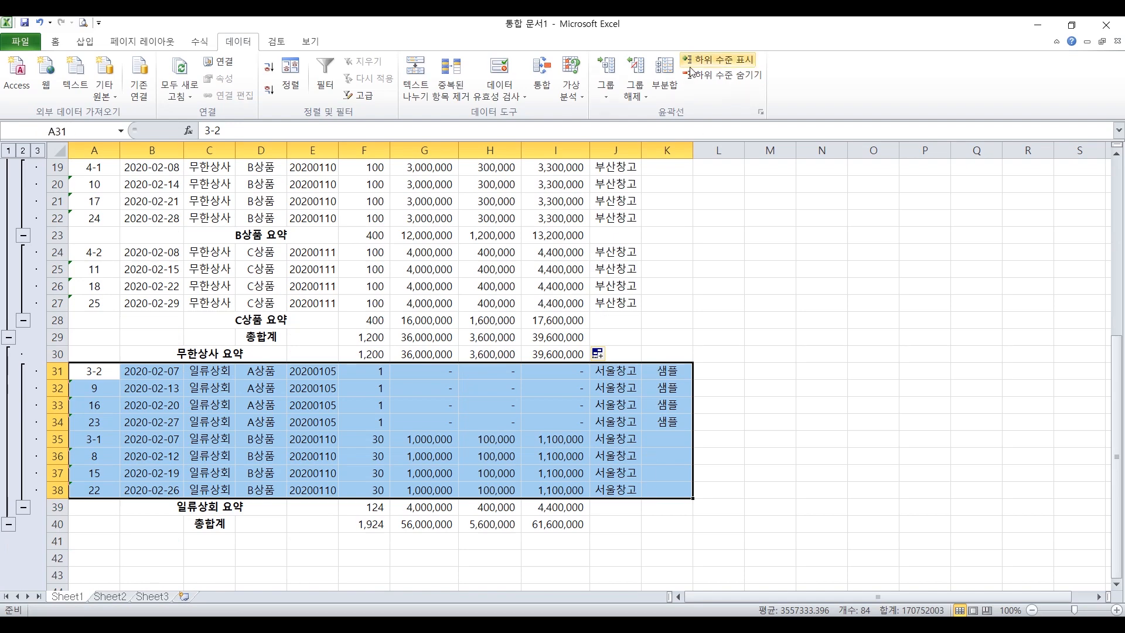
left_click(670, 80)
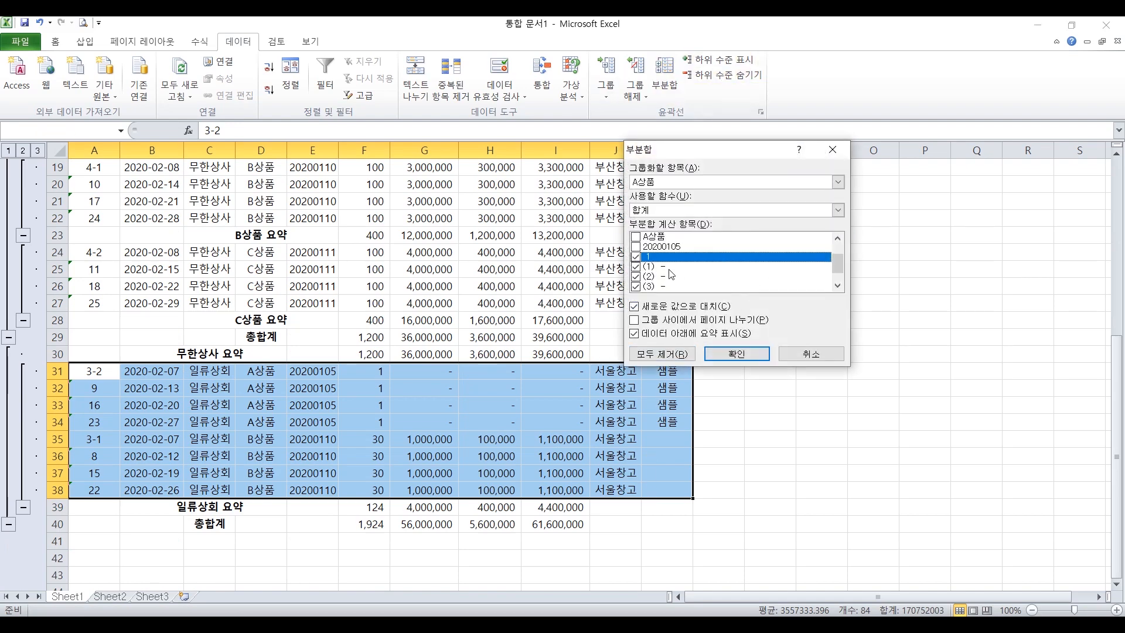
left_click(731, 355)
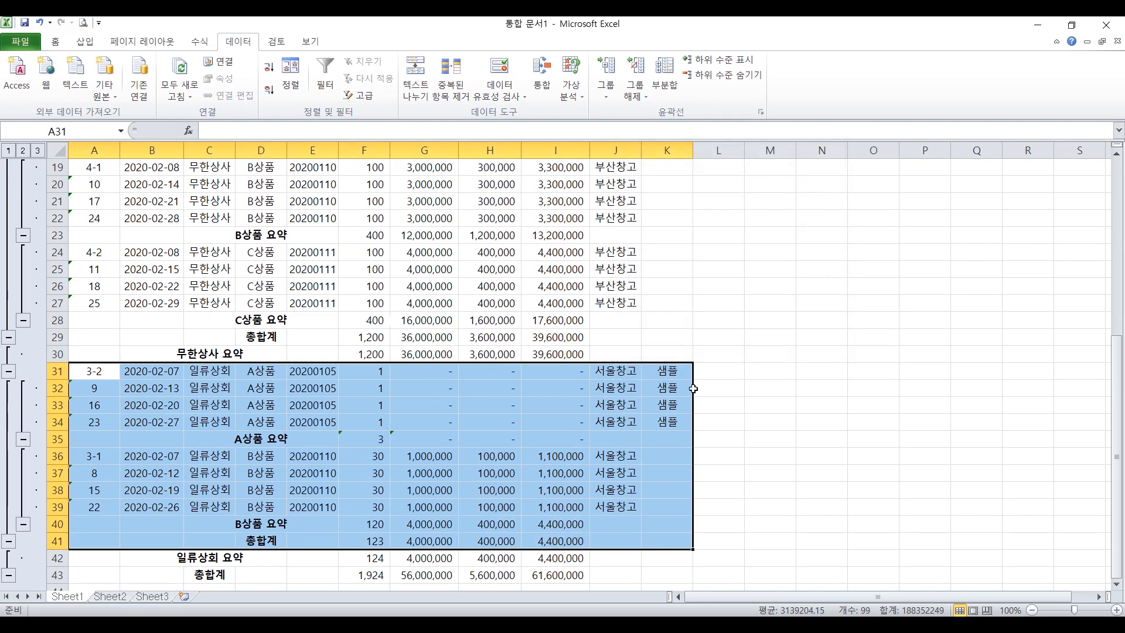
- Correct F35 in the 일류상회 A상품 요약 row to =SUBTOTAL(9,F31:F34) and fill it across to I35
left_click(373, 461)
left_click(381, 440)
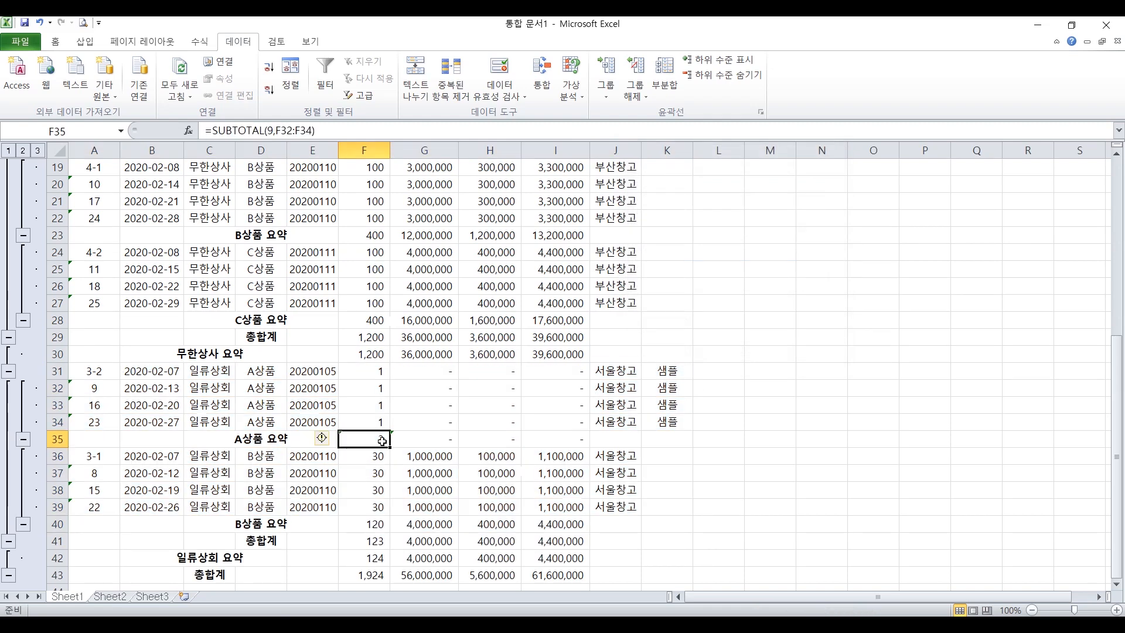
double_click(382, 440)
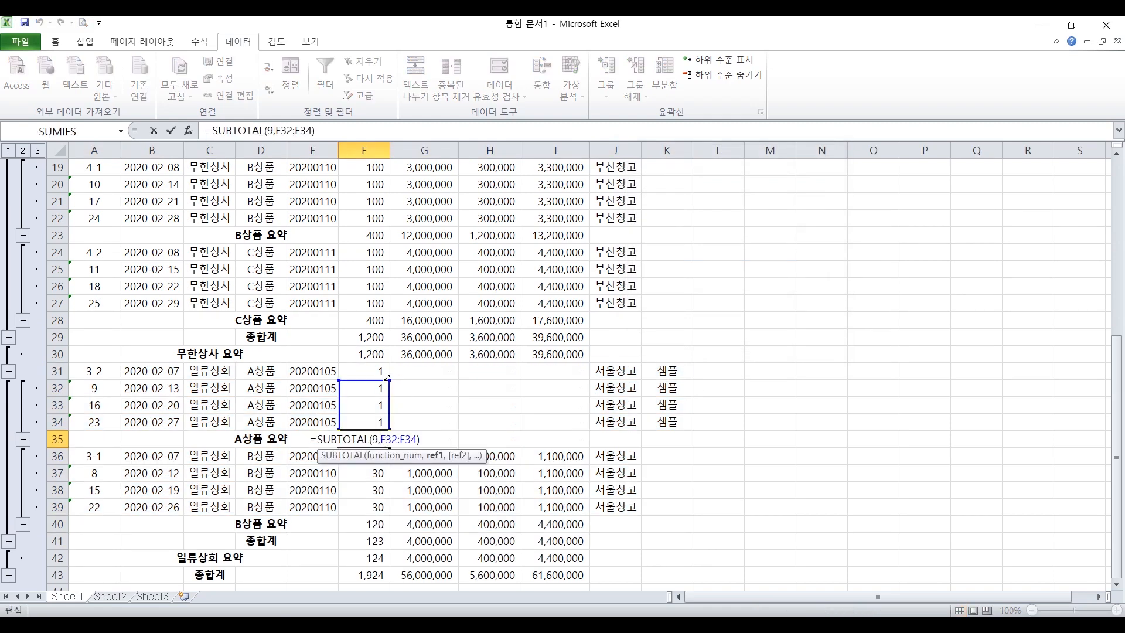
left_click_drag(387, 370, 389, 373)
key("Return")
left_click(375, 439)
left_click_drag(460, 451, 557, 450)
left_click(512, 472)
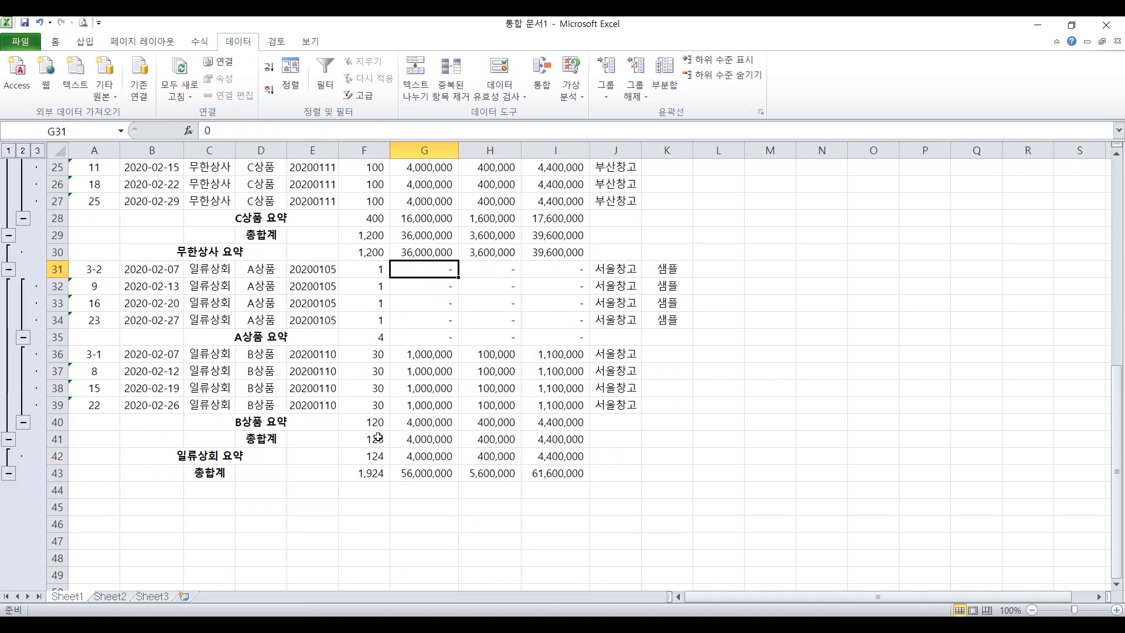
- Correct F41 in the 일류상회 총합계 row to =SUBTOTAL(9,F31:F39)
left_click(378, 437)
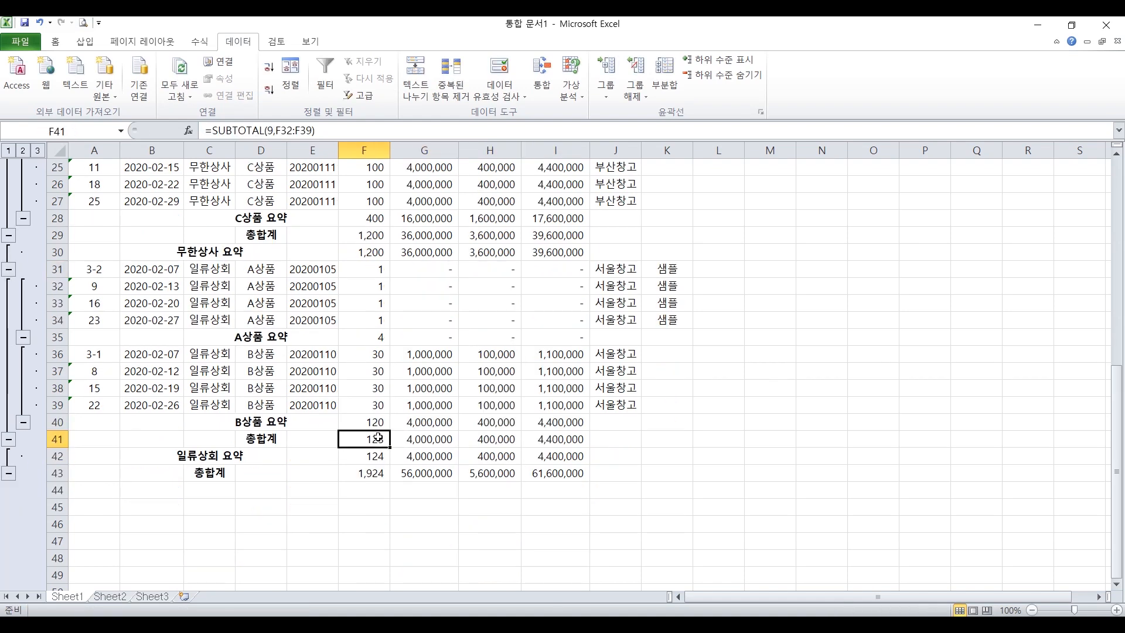
double_click(378, 437)
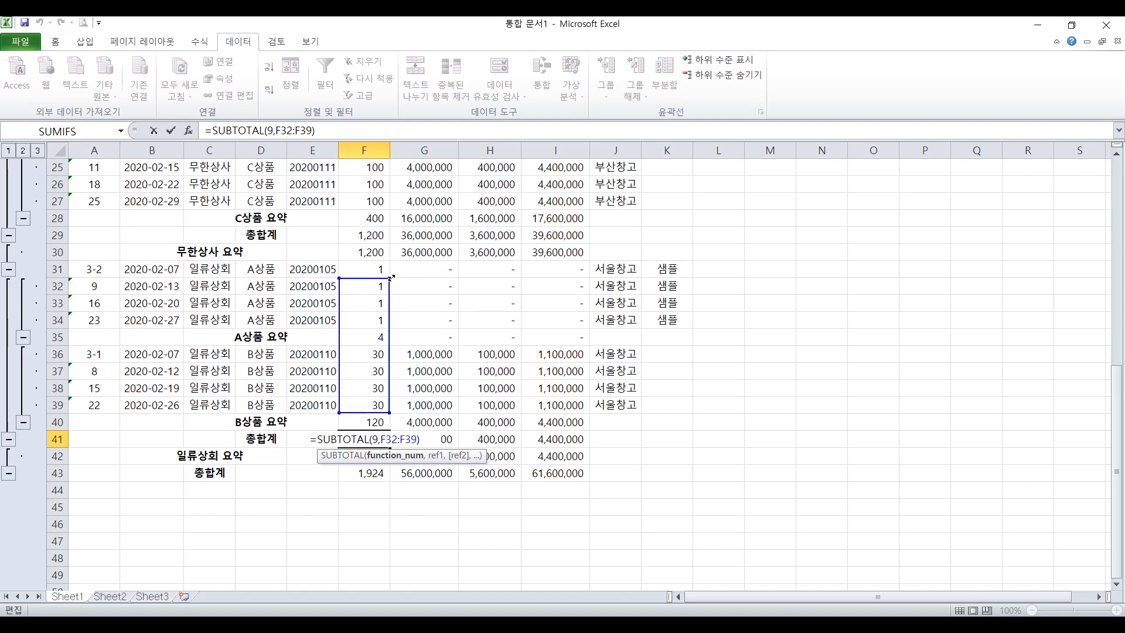
left_click_drag(393, 278, 391, 261)
key("Return")
left_click(136, 340)
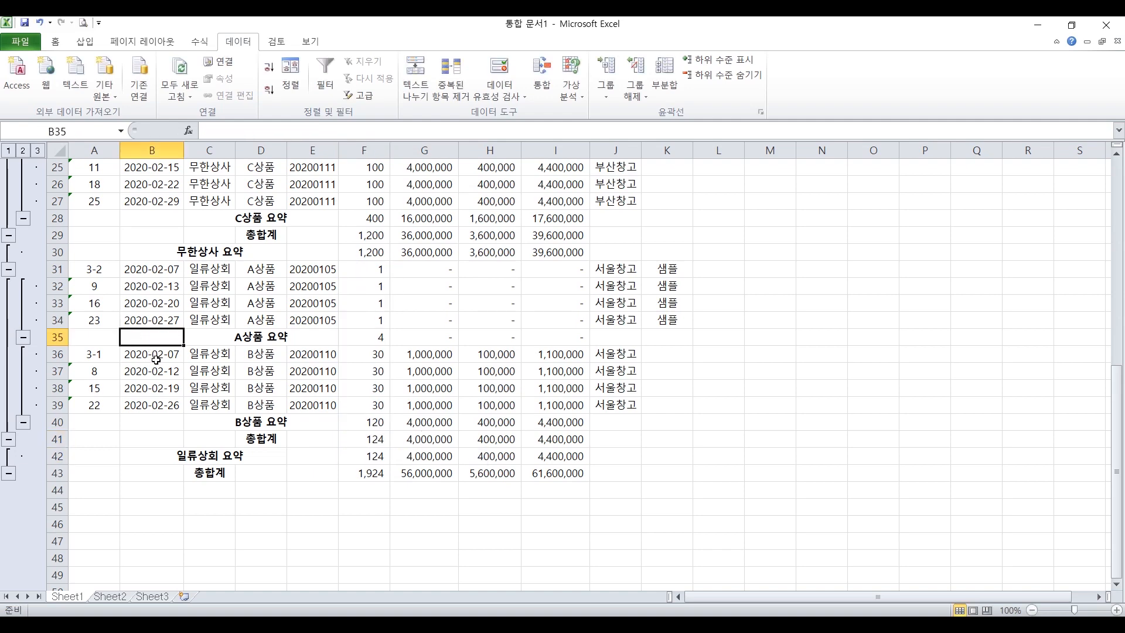
- Collapse the product detail groups of 무한상사, 일류상회 and 대박기업 down to their 요약 rows
scroll(157, 357, "up", 4)
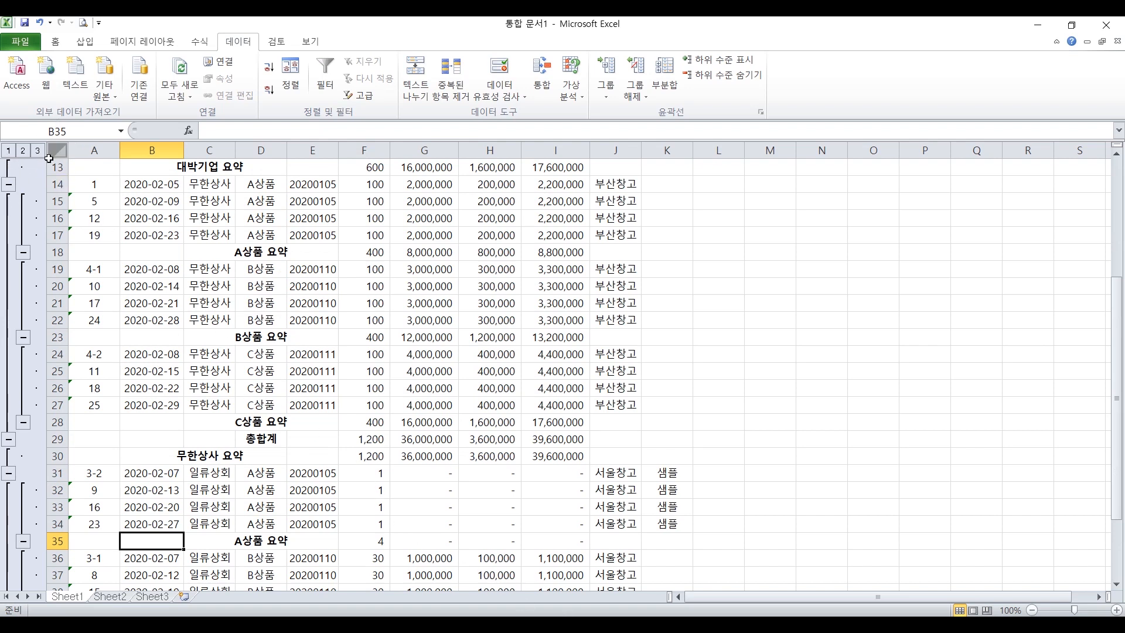
left_click(23, 254)
left_click(23, 286)
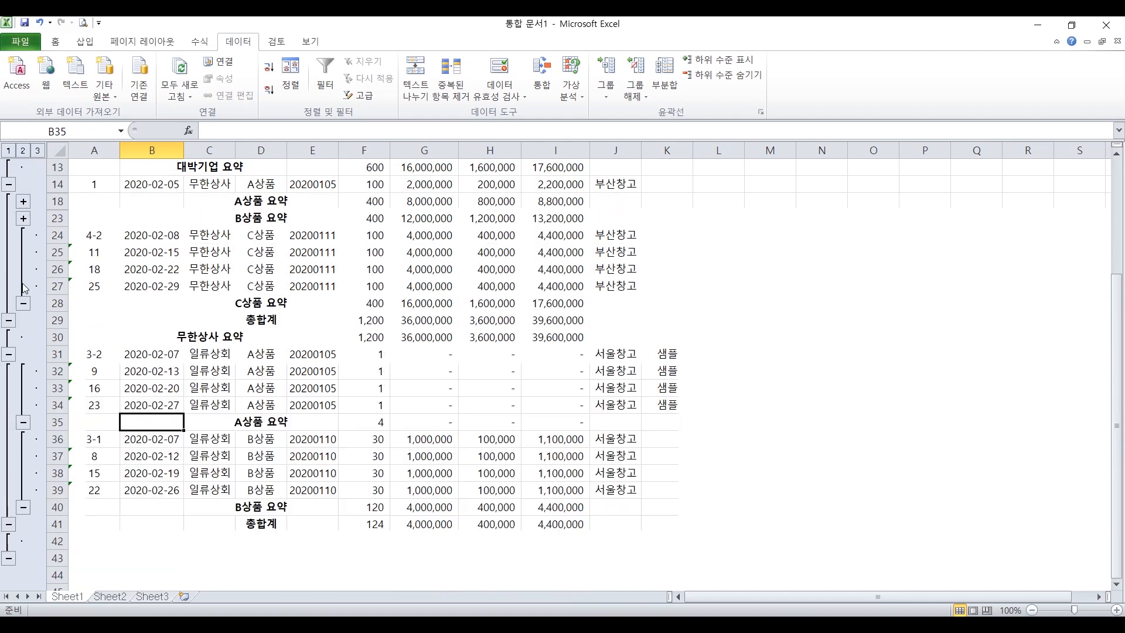
left_click(23, 304)
left_click(23, 354)
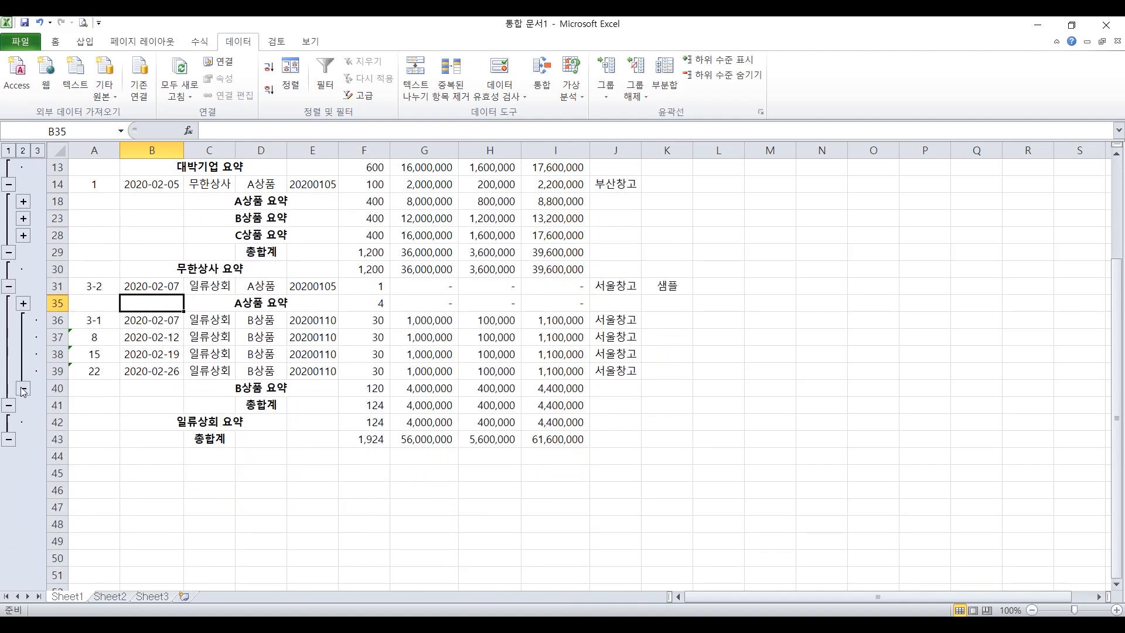
left_click(23, 388)
scroll(382, 382, "up", 4)
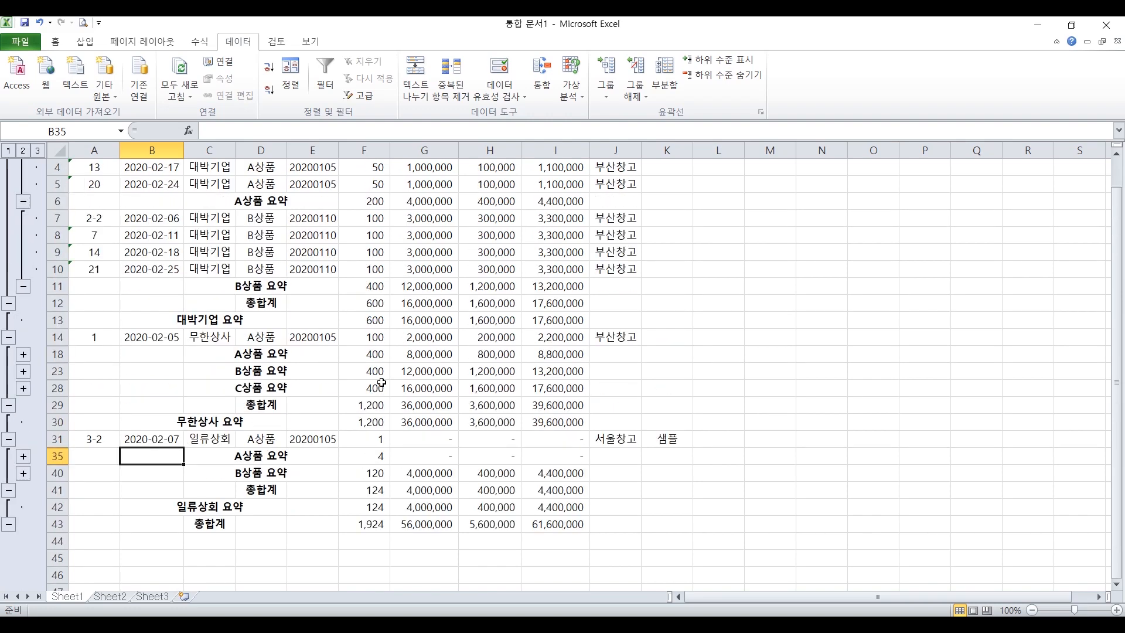
left_click(22, 253)
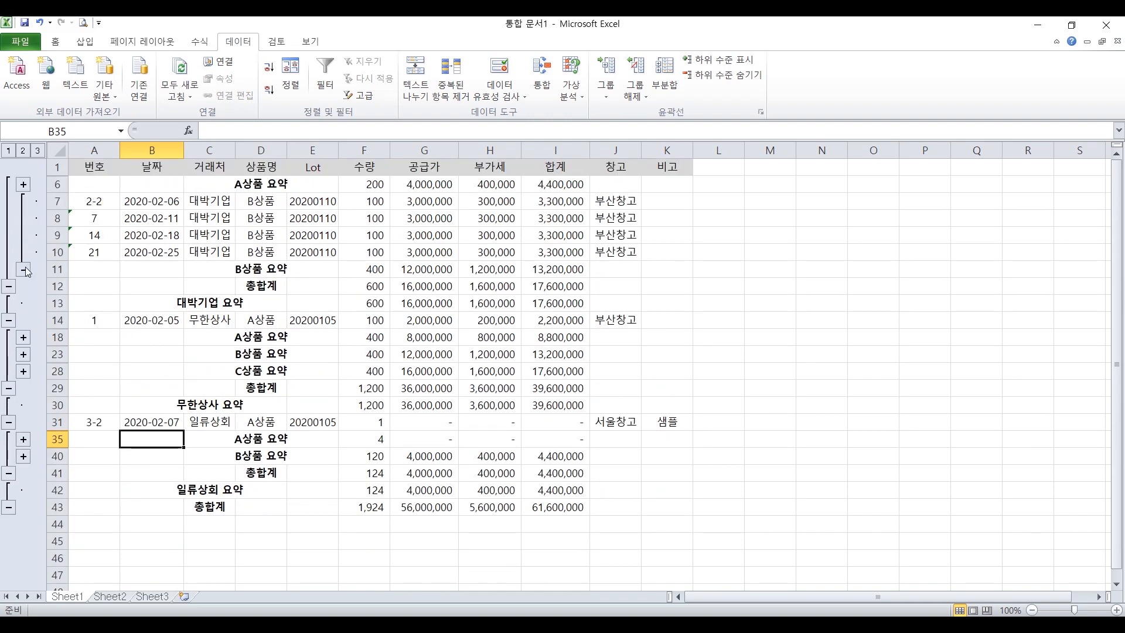
left_click(24, 269)
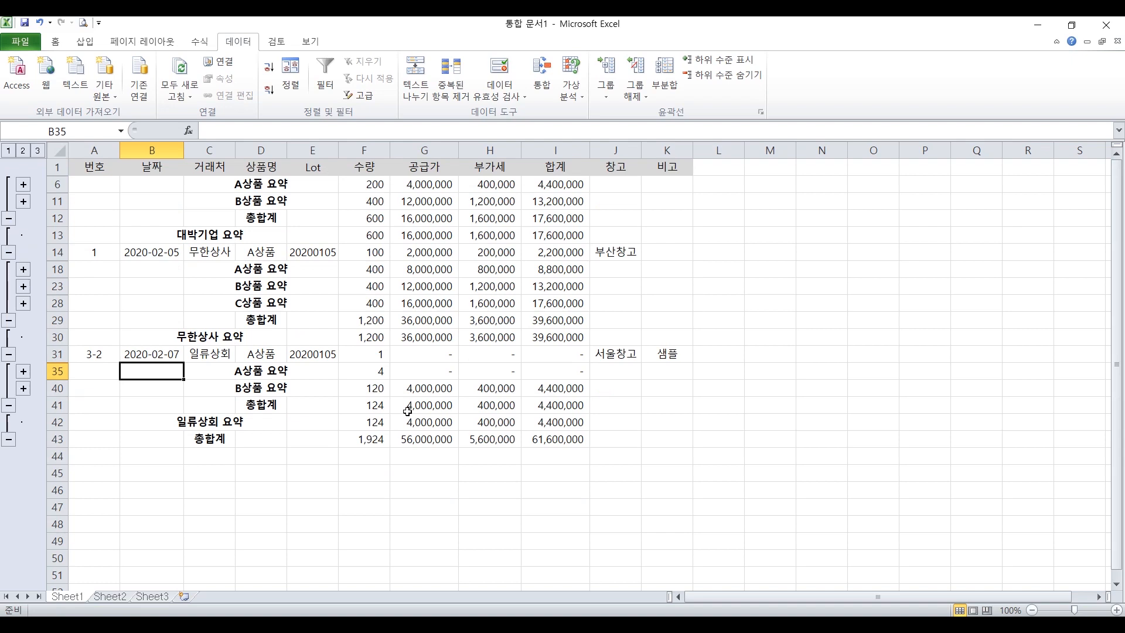
left_click(401, 455)
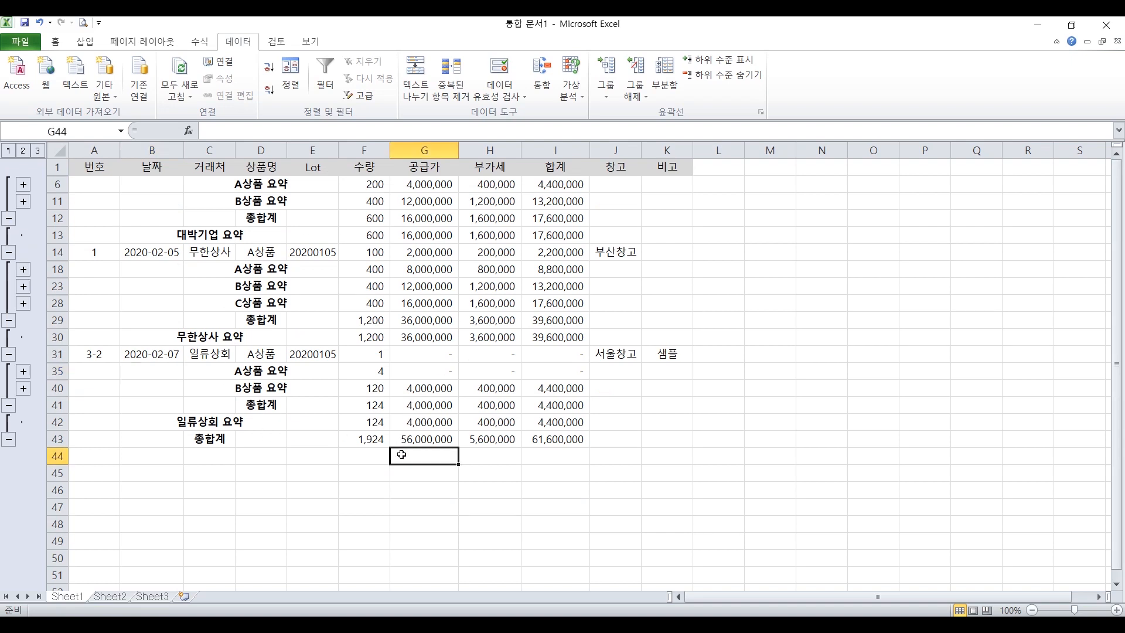
- Enter the title 2월 매출보고서 in A1 of Sheet2
left_click(110, 597)
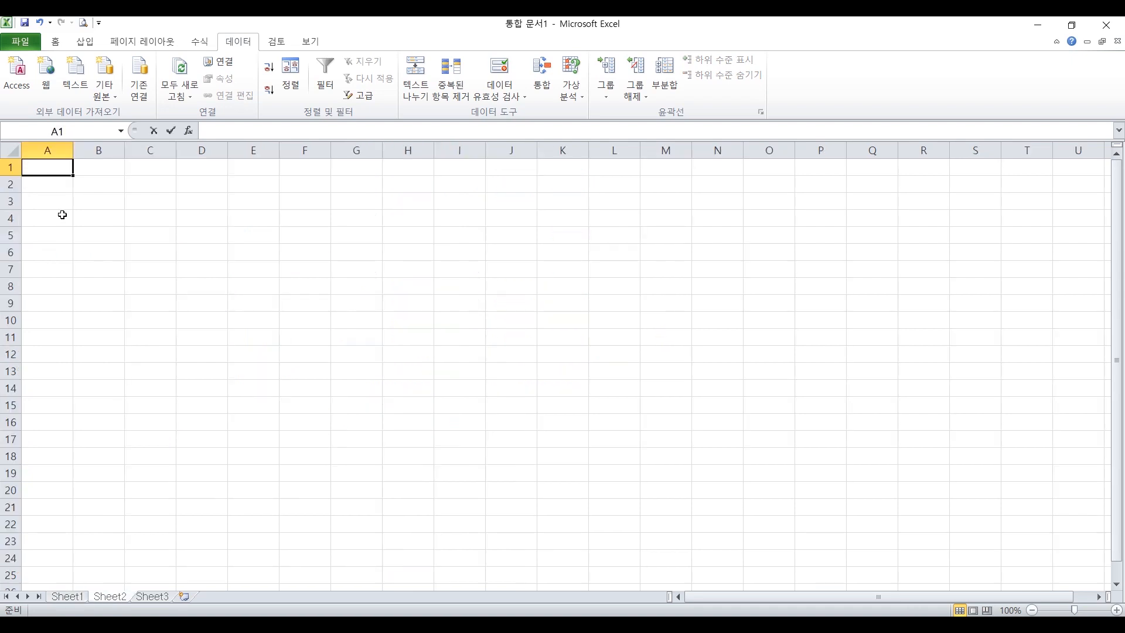
type("2dnj")
key("BackSpace")
key("BackSpace")
key("BackSpace")
type("워ㄹ 매출보고서")
key("Return")
key("Return")
- Enter the headers 거래처, 상품, 수량, 공급가, 부가세 and 합계 in A3:F3
type("거래처")
key("Tab")
type("상푸")
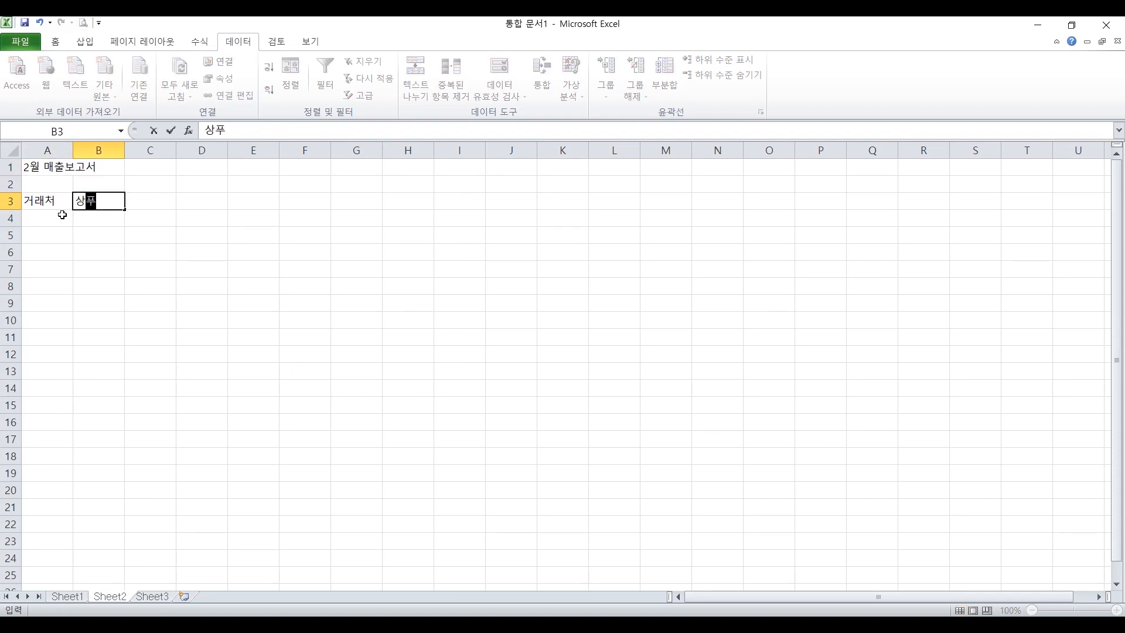
type("ㅁ")
key("Tab")
type("수량")
key("Tab")
type("공급가")
key("Tab")
type("ㅂ")
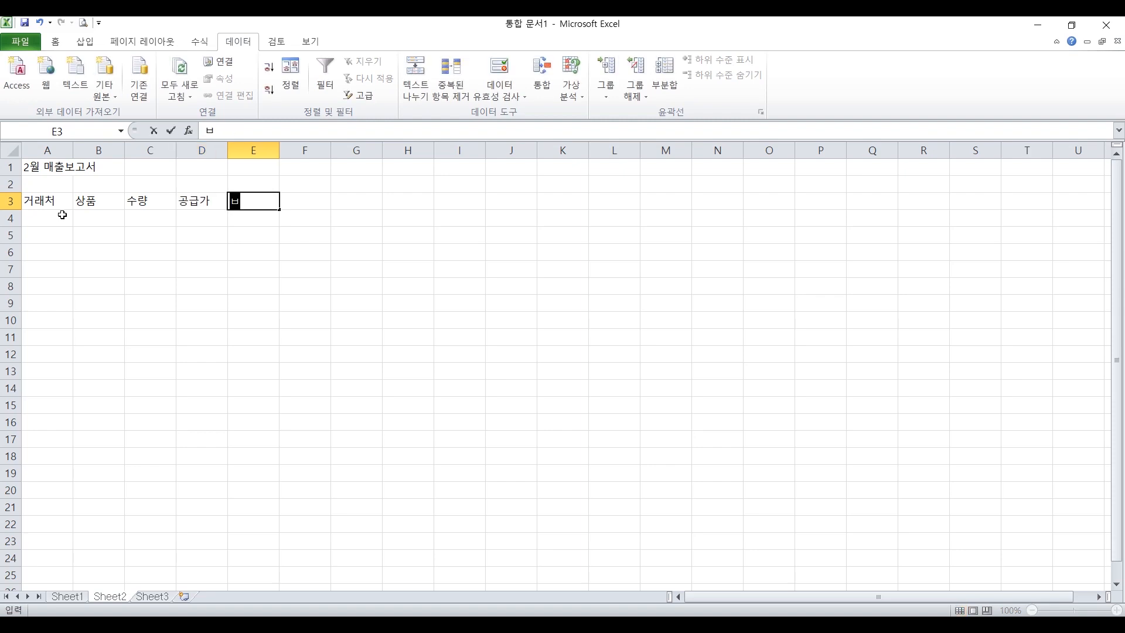
type("ㅜ가세")
key("Tab")
type("합계")
key("Down")
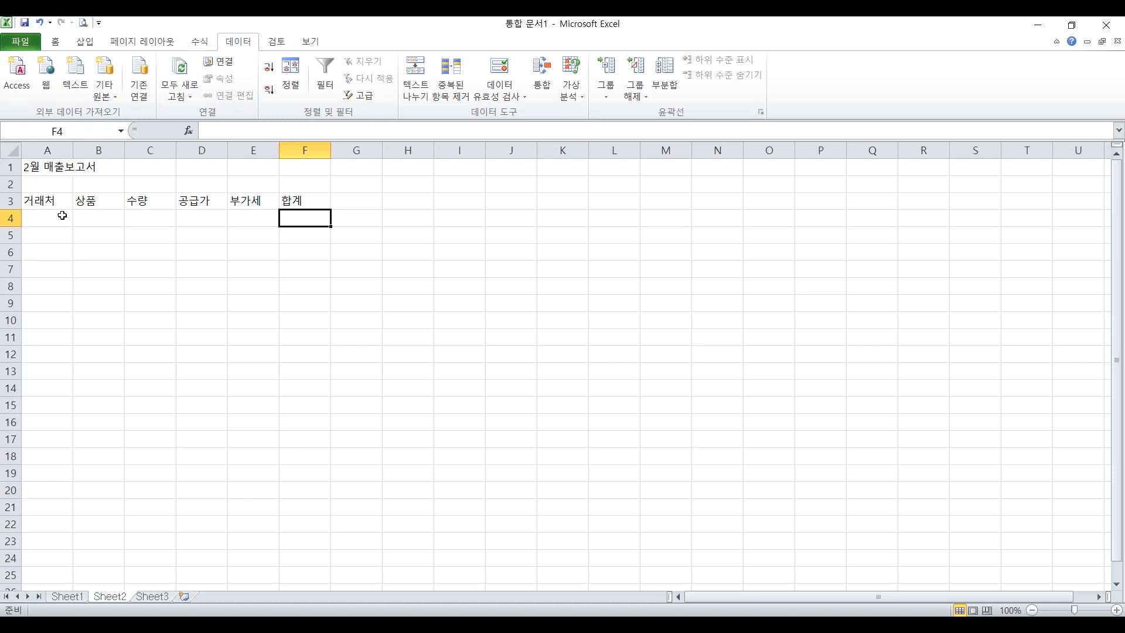
- Merge and center the title across A1:F1 and set its font size to 24
mouse_move(61, 166)
left_mouse_down()
mouse_move(311, 167)
mouse_move(44, 165)
left_mouse_up()
left_click(410, 89)
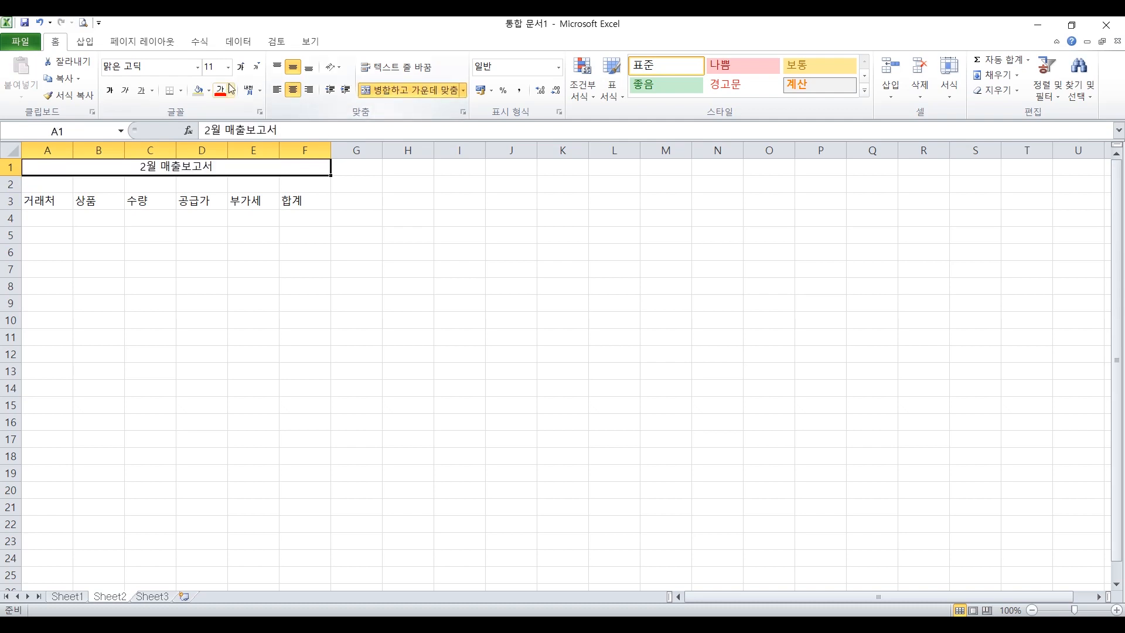
left_click(229, 68)
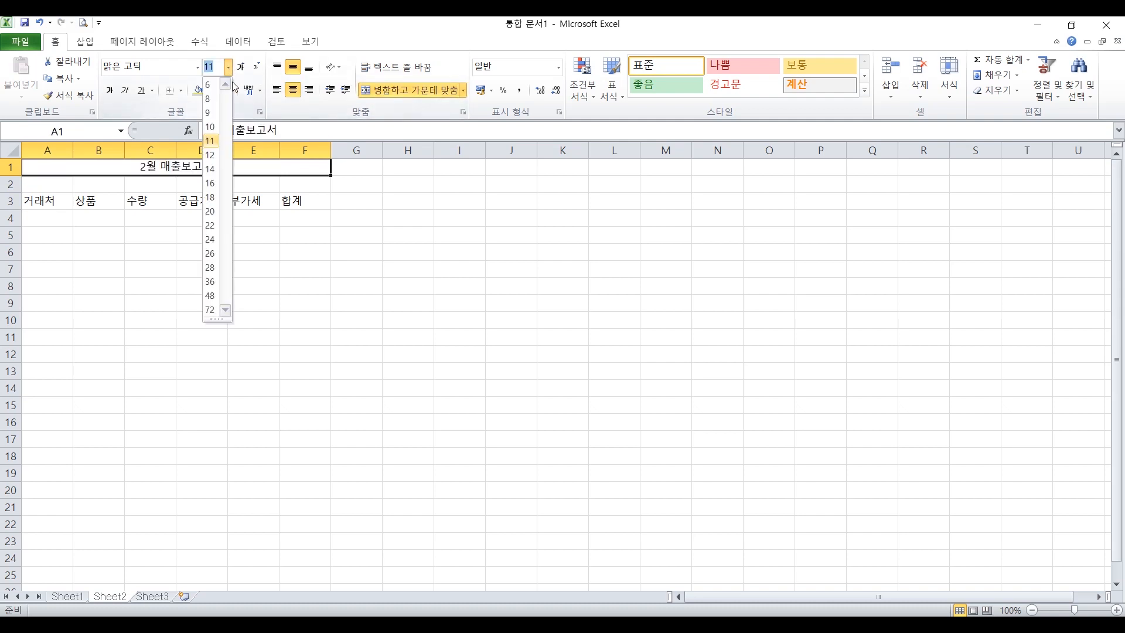
left_click(215, 245)
- Fill the header row A3:F3 with light gray
left_click_drag(64, 220, 301, 220)
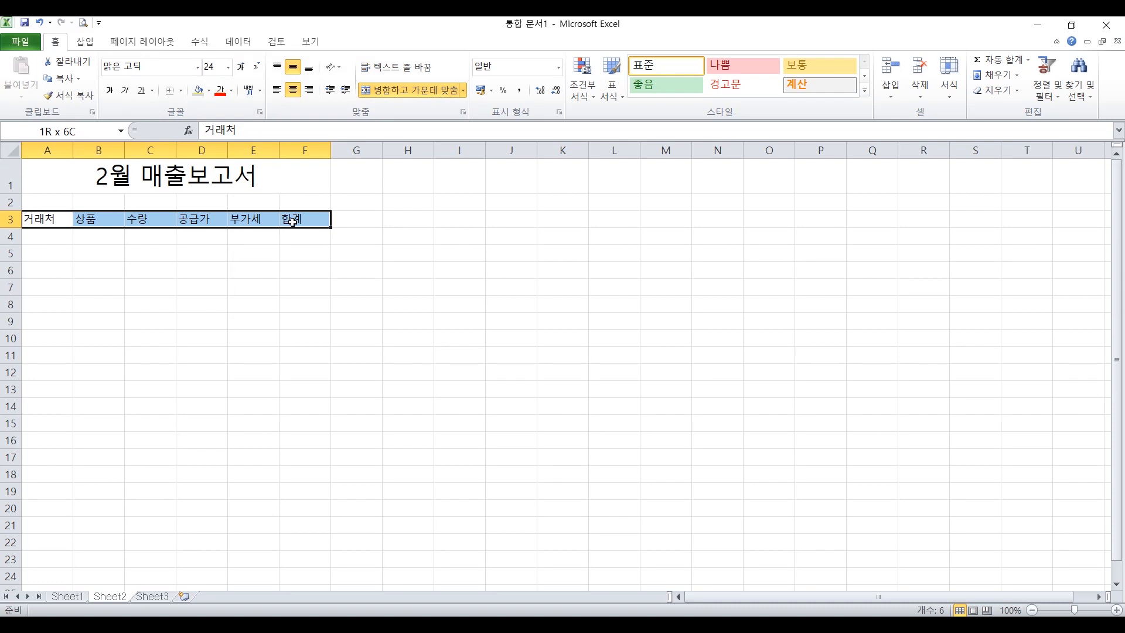
left_click(199, 89)
left_click(193, 249)
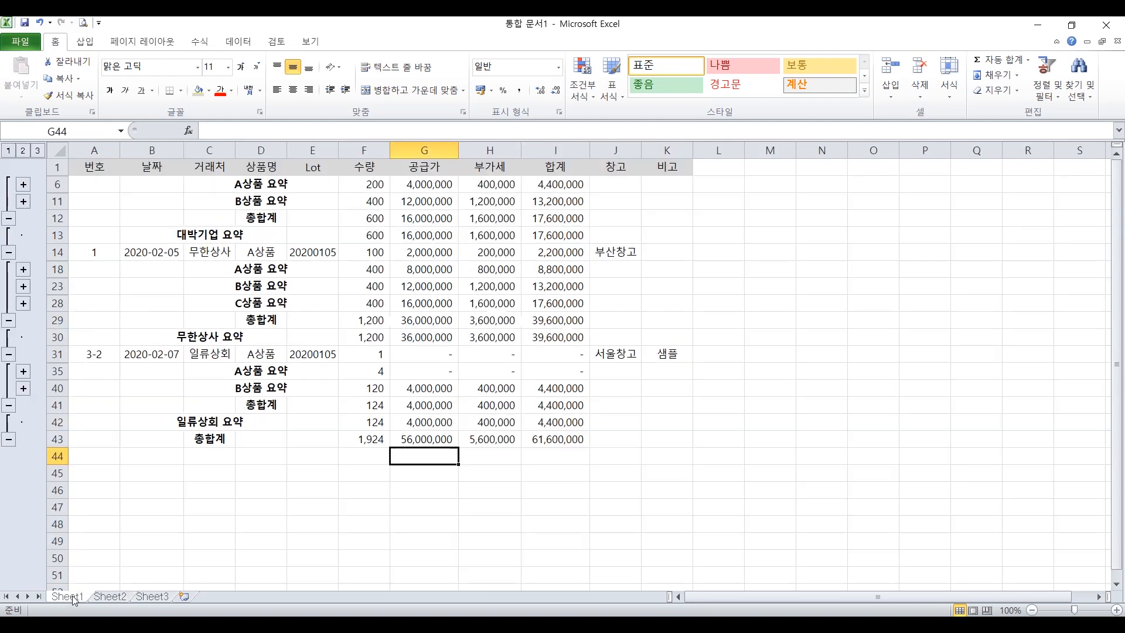
- Copy the 대박기업 A상품 요약 row D6:I6 from Sheet1 and paste it as values at A4 of Sheet2
left_click(293, 497)
left_click_drag(264, 186, 547, 182)
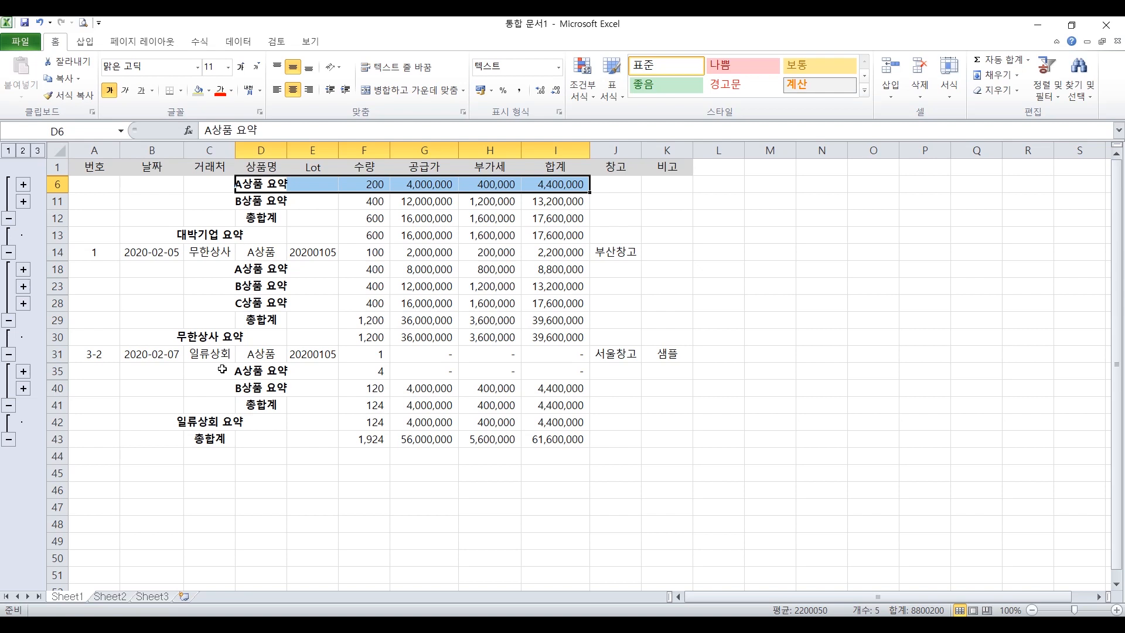
key("ctrl+c")
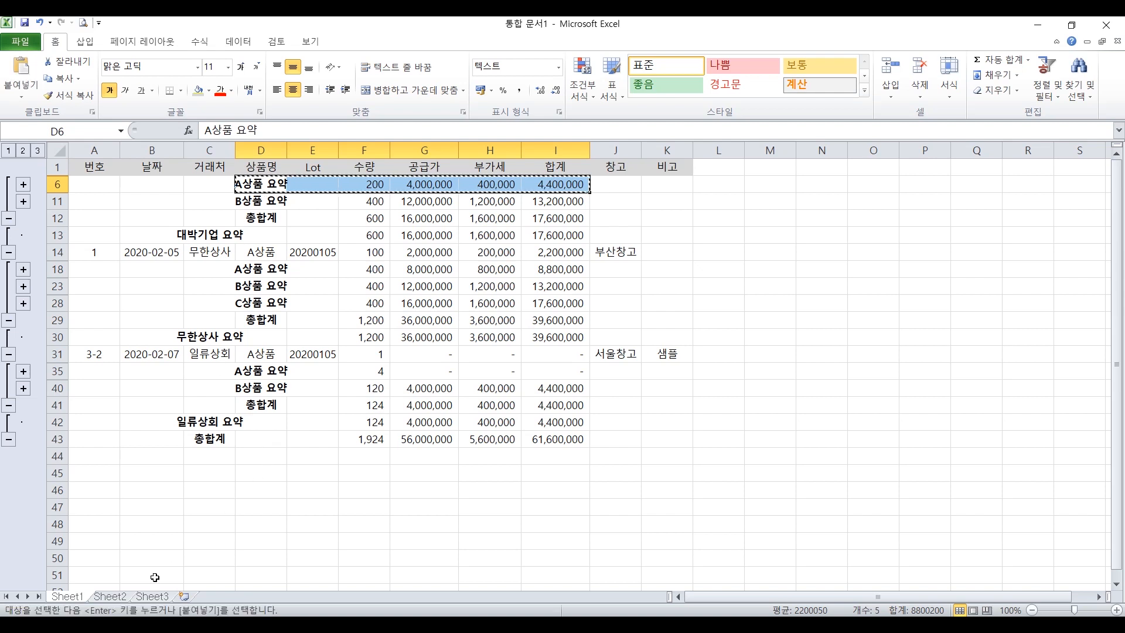
left_click(110, 595)
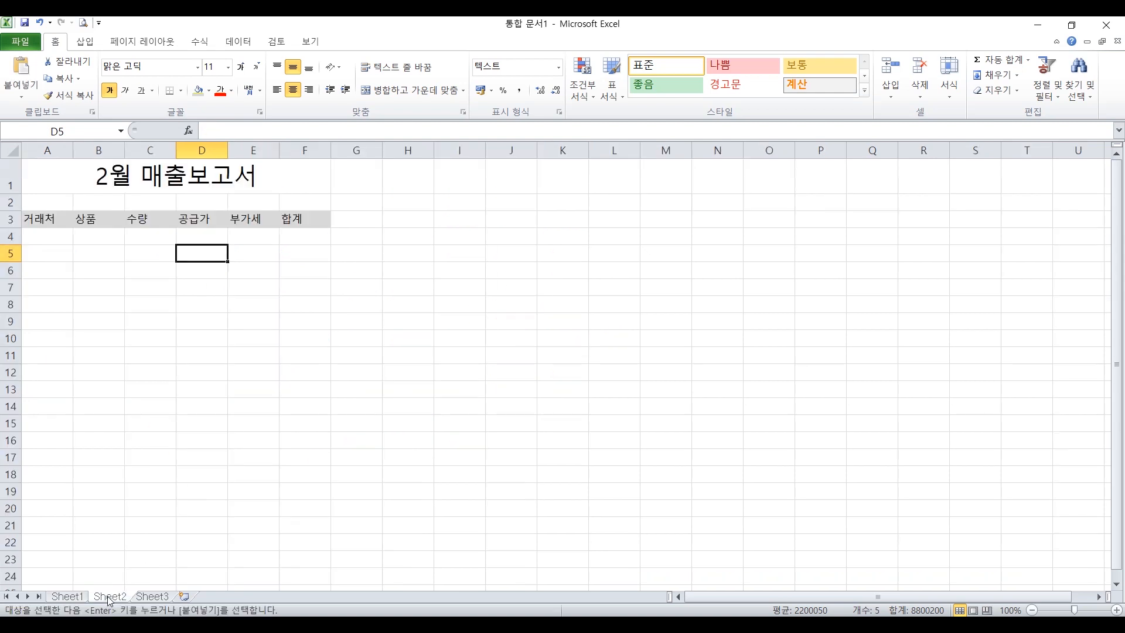
right_click(59, 229)
left_click(110, 288)
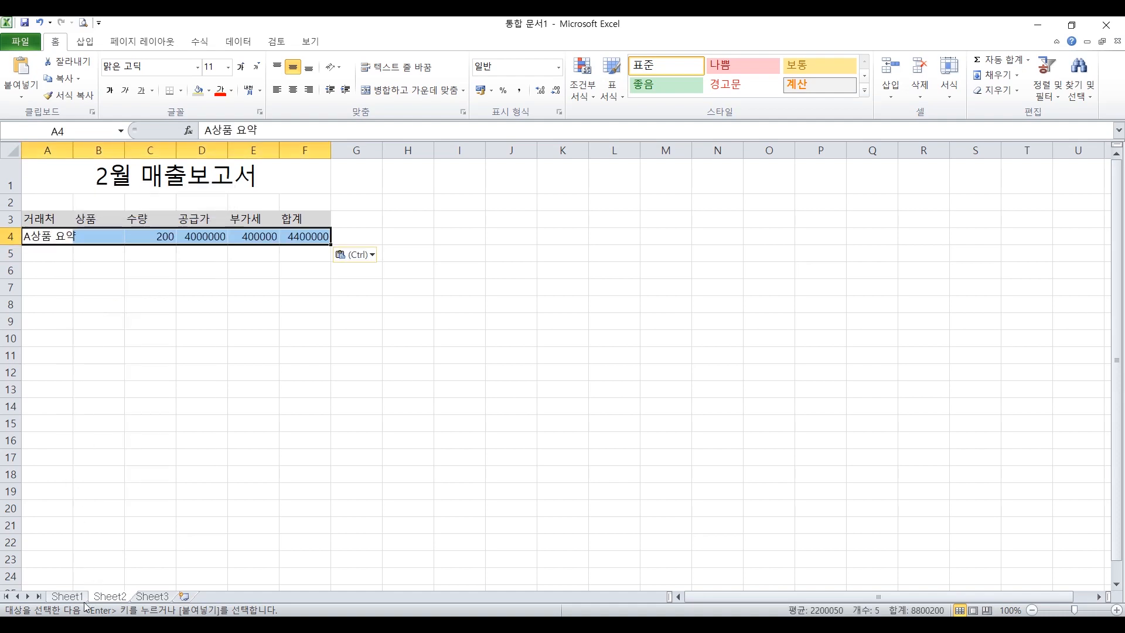
right_click(52, 237)
left_click(103, 295)
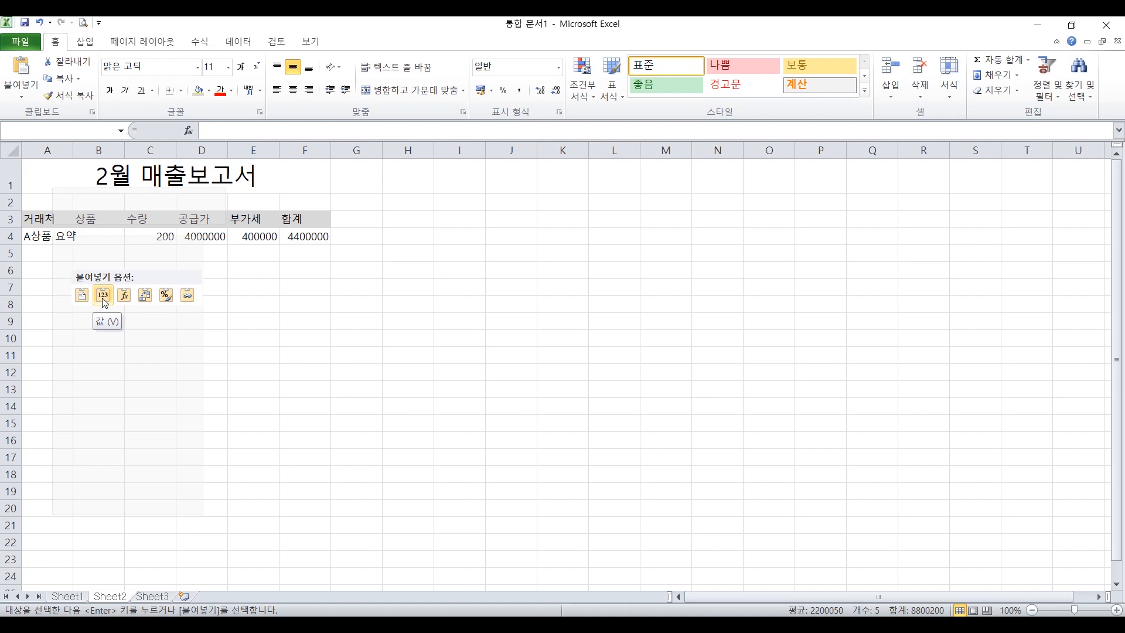
left_click(102, 295)
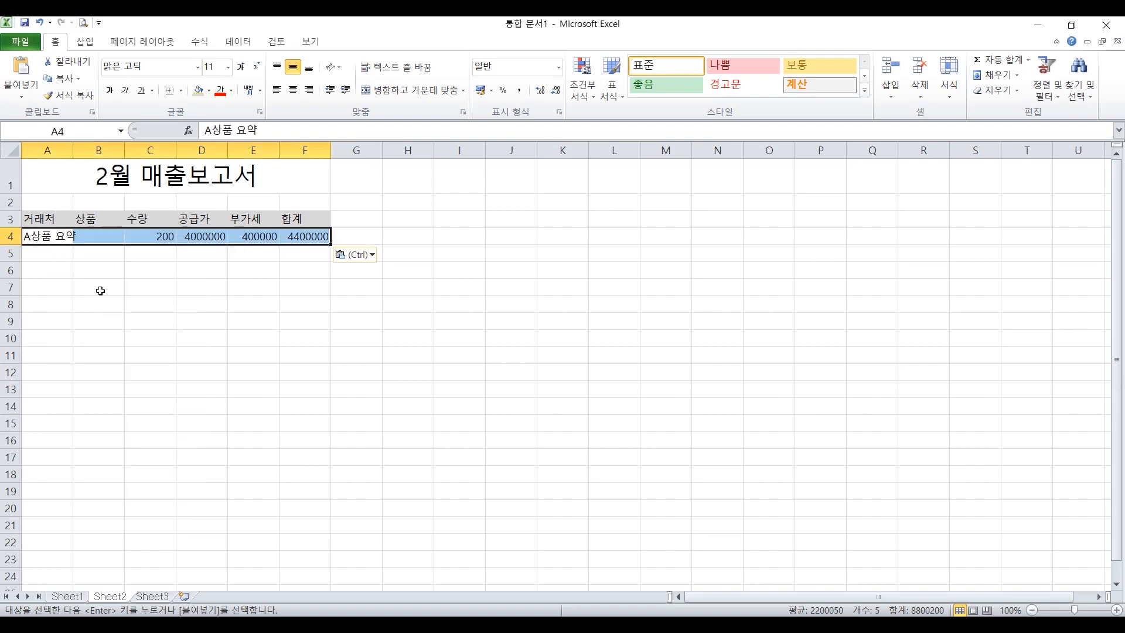
left_click(99, 270)
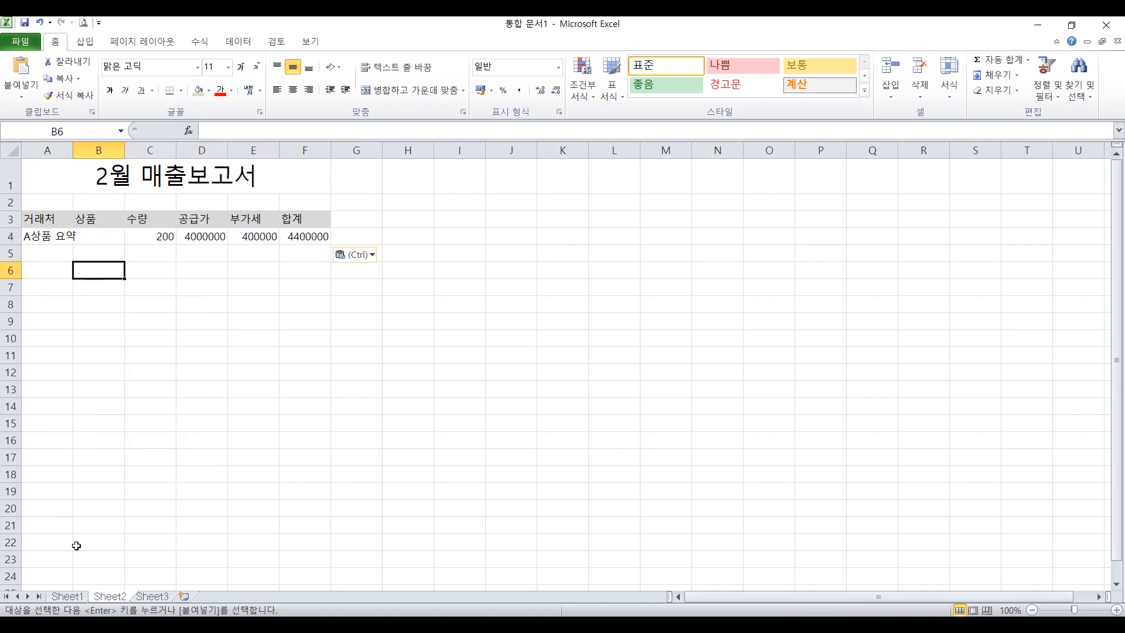
- Copy the 대박기업 B상품 요약 row D11:I11 from Sheet1 and paste it as values at A5 of Sheet2
left_click(67, 596)
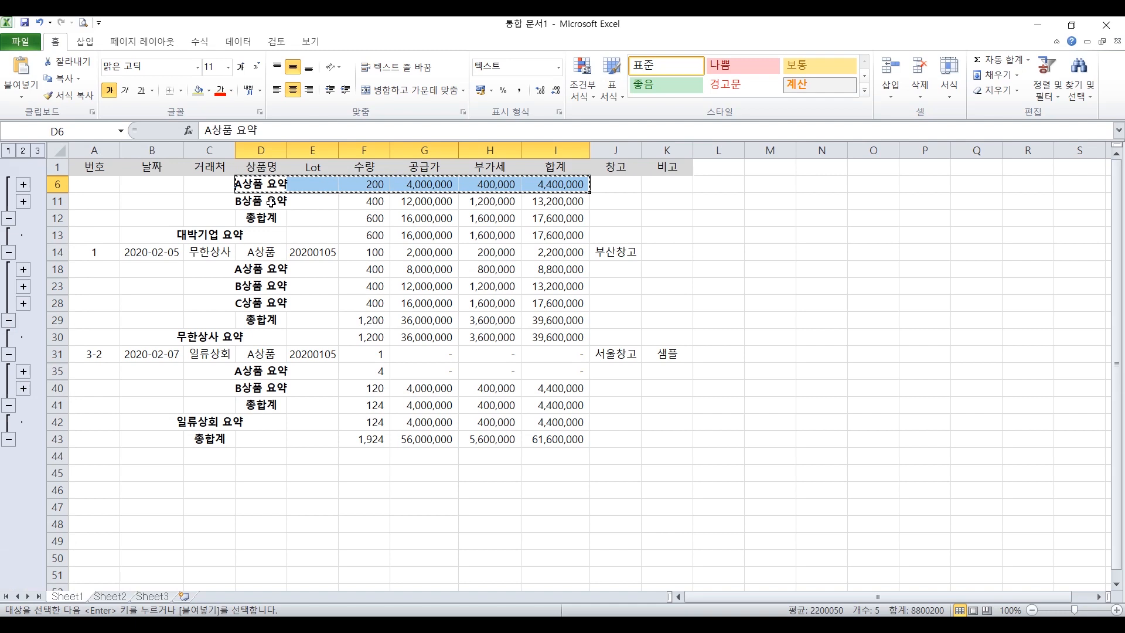
left_click_drag(271, 202, 556, 202)
key("ctrl+c")
left_click(110, 597)
left_click(50, 252)
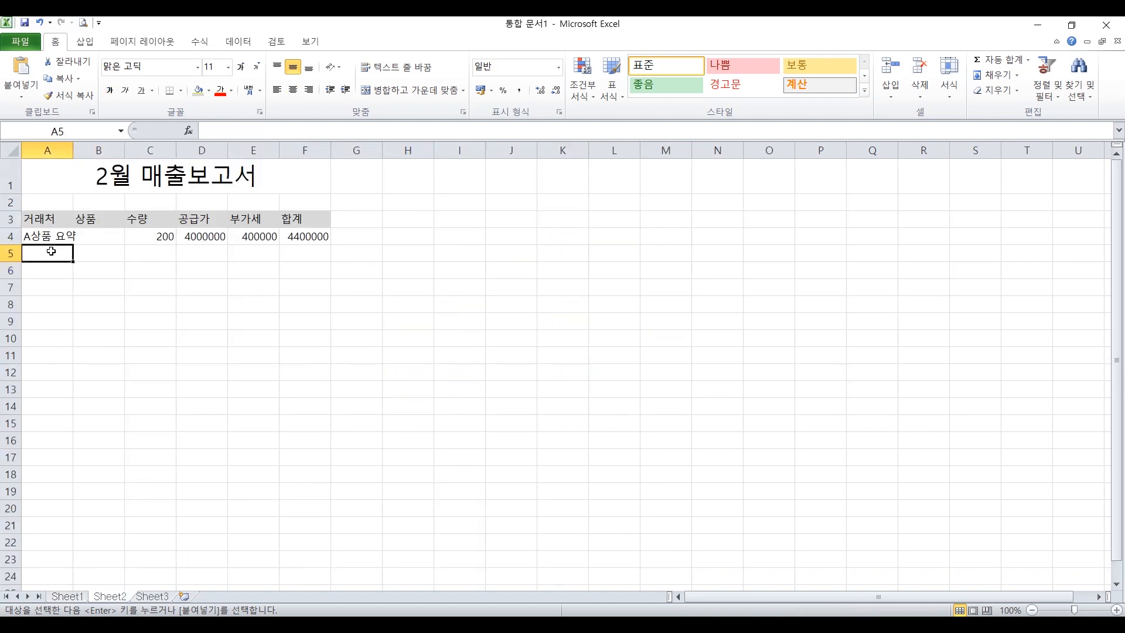
right_click(51, 252)
left_click(102, 311)
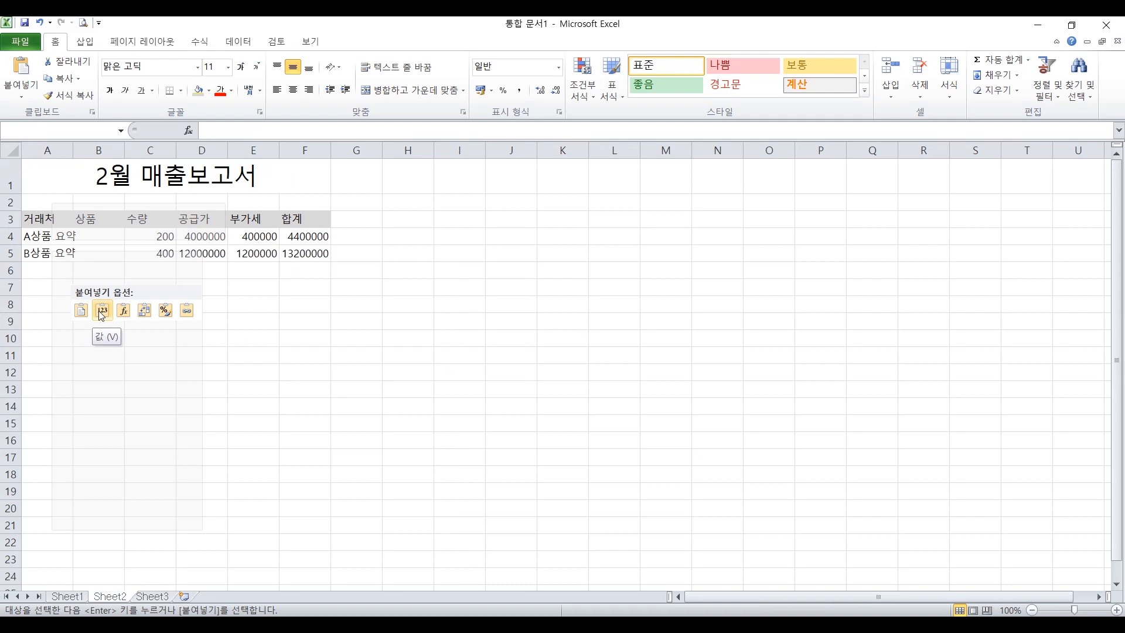
left_click(40, 273)
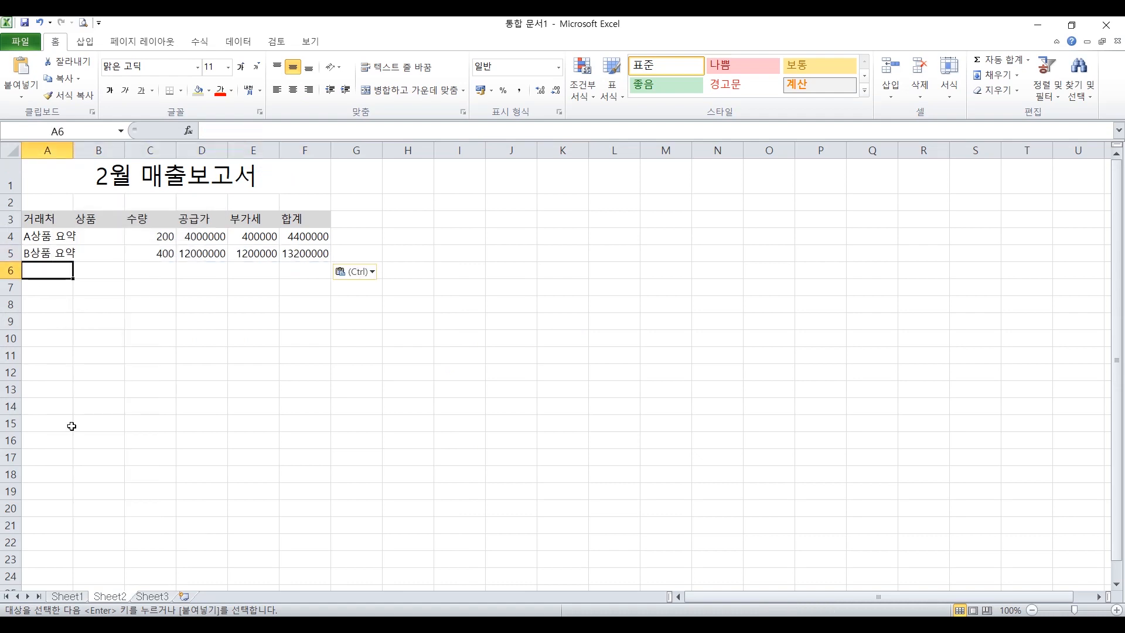
- Copy the 대박기업 요약 row C13:I13 from Sheet1 and paste it as values at A6 of Sheet2
left_click(67, 596)
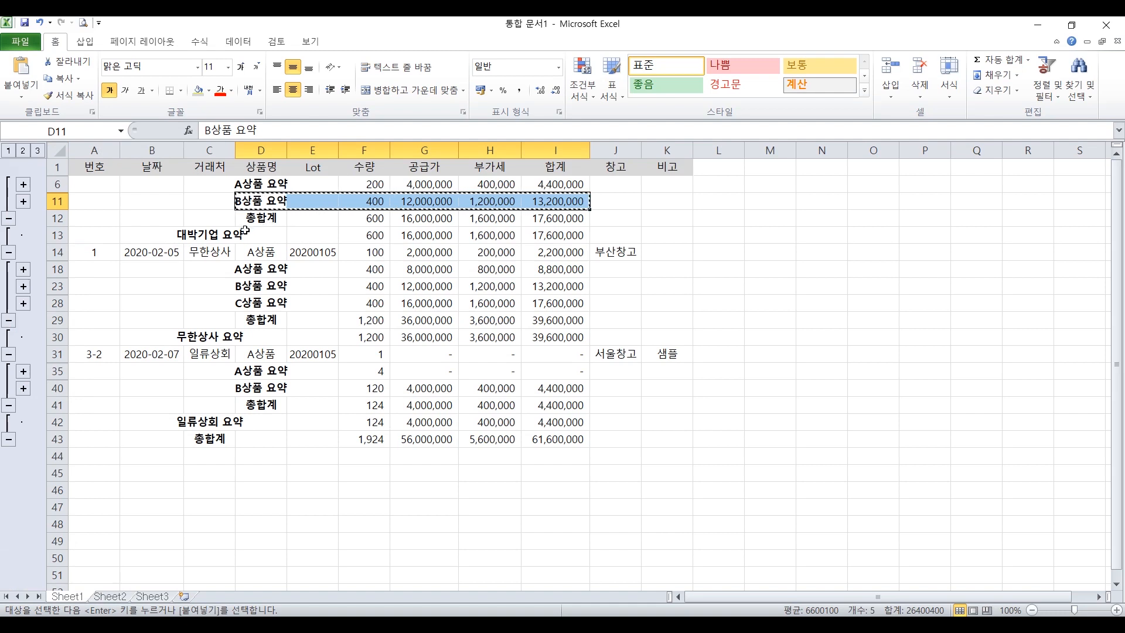
left_click_drag(212, 234, 572, 235)
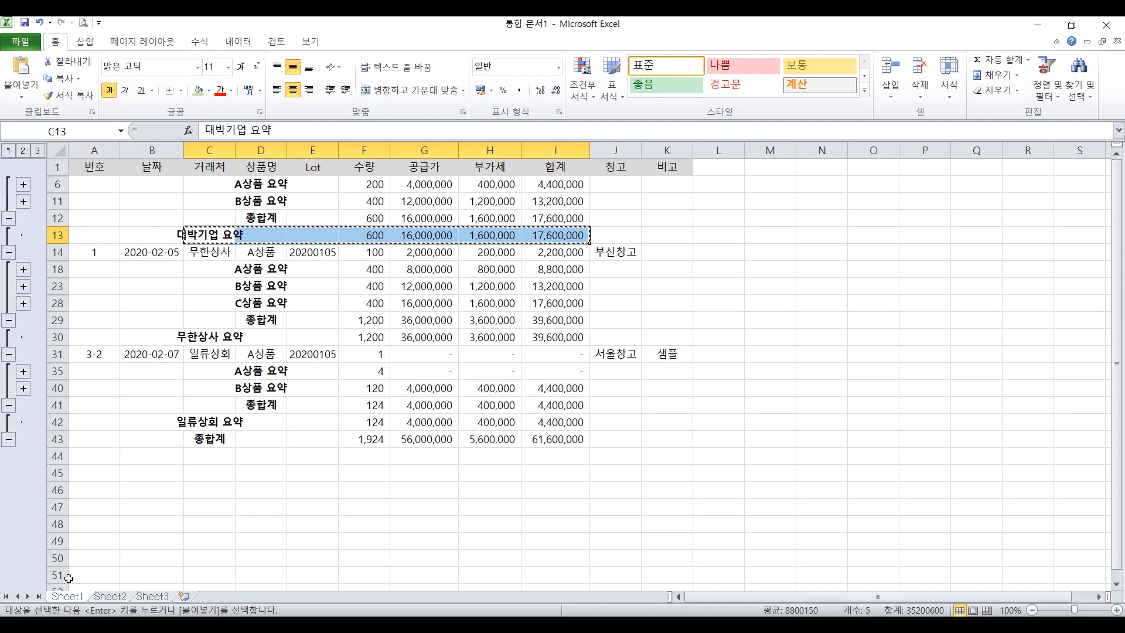
left_click(109, 596)
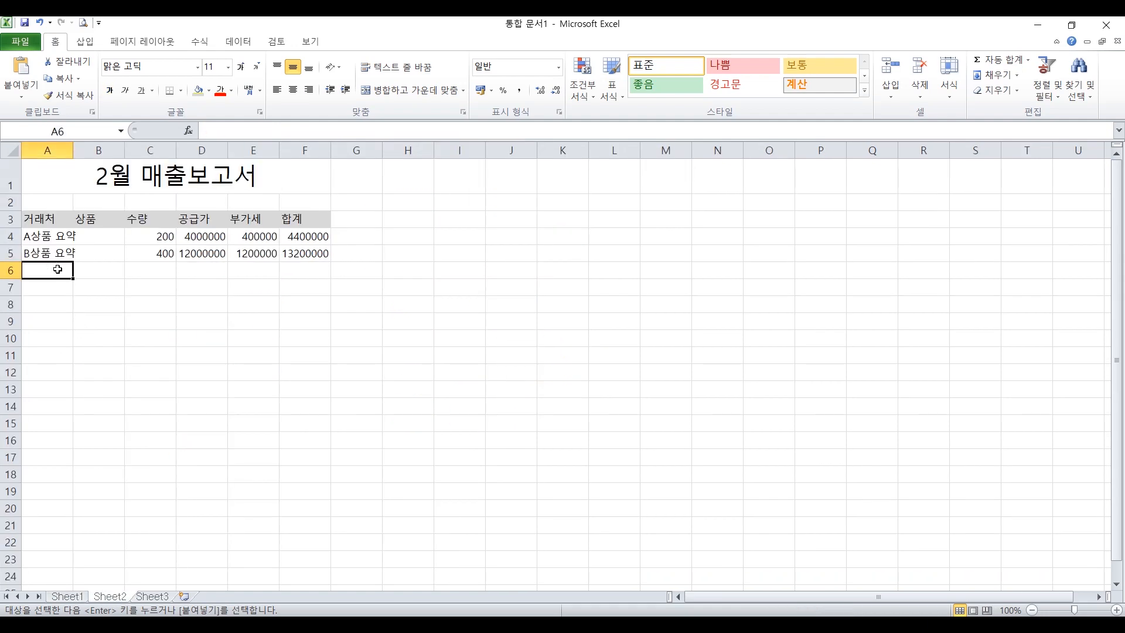
right_click(57, 268)
left_click(94, 332)
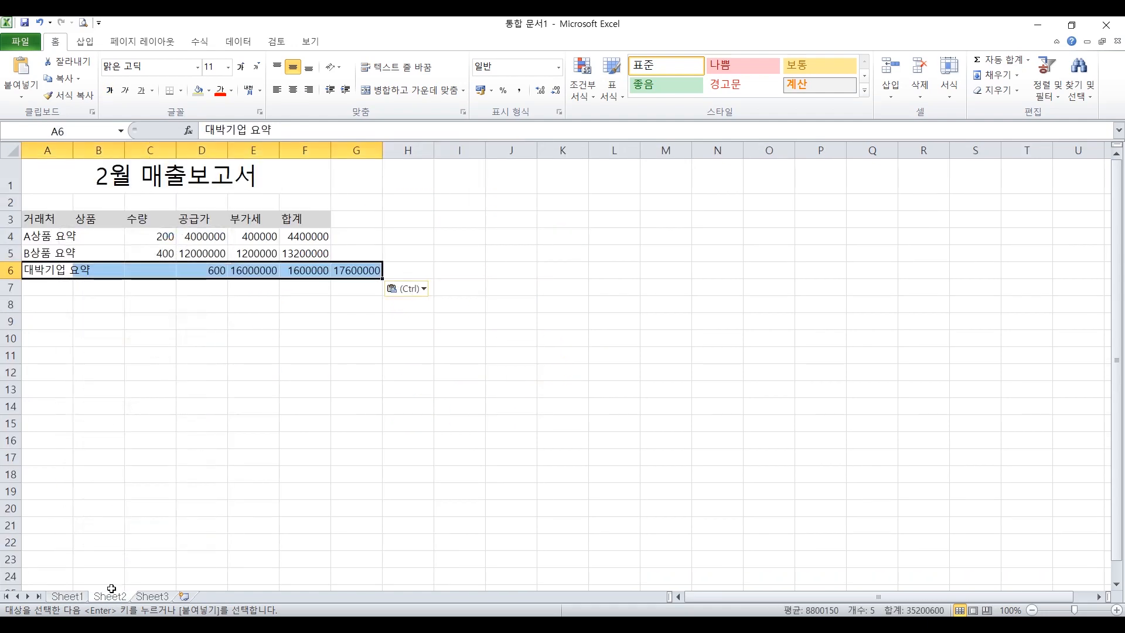
- Copy 무한상사's A, B and C상품 요약 rows (D:I of rows 18, 23 and 28) from Sheet1 and paste them as values at A7 of Sheet2
left_click(66, 596)
left_click_drag(257, 269, 548, 269)
left_click_drag(263, 286, 554, 286)
left_click_drag(267, 302, 539, 302)
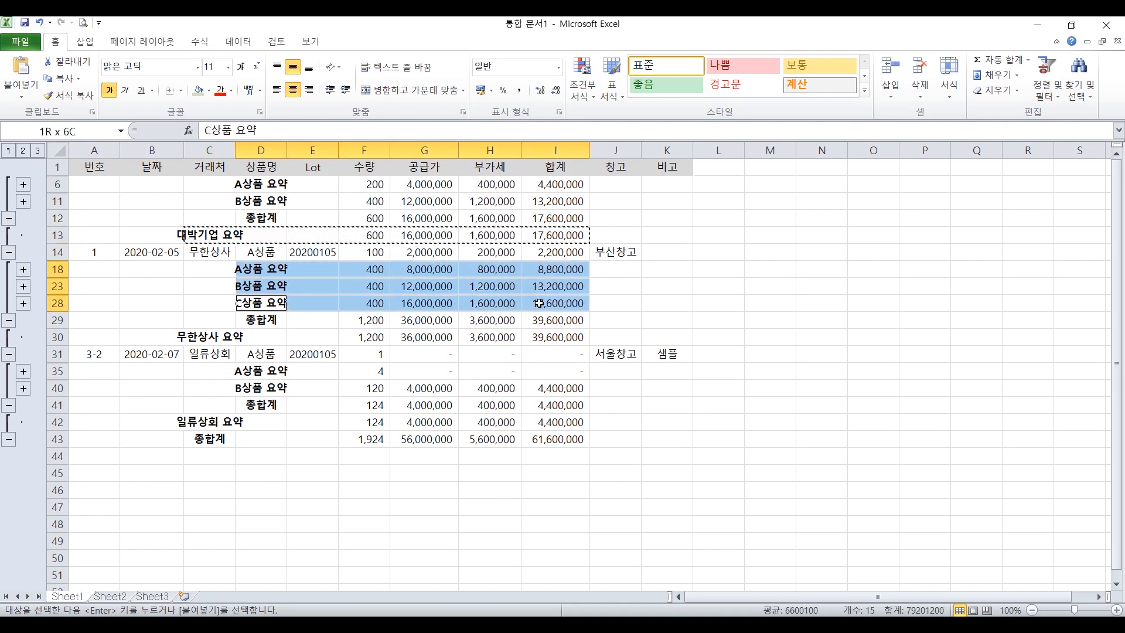
left_click(121, 597)
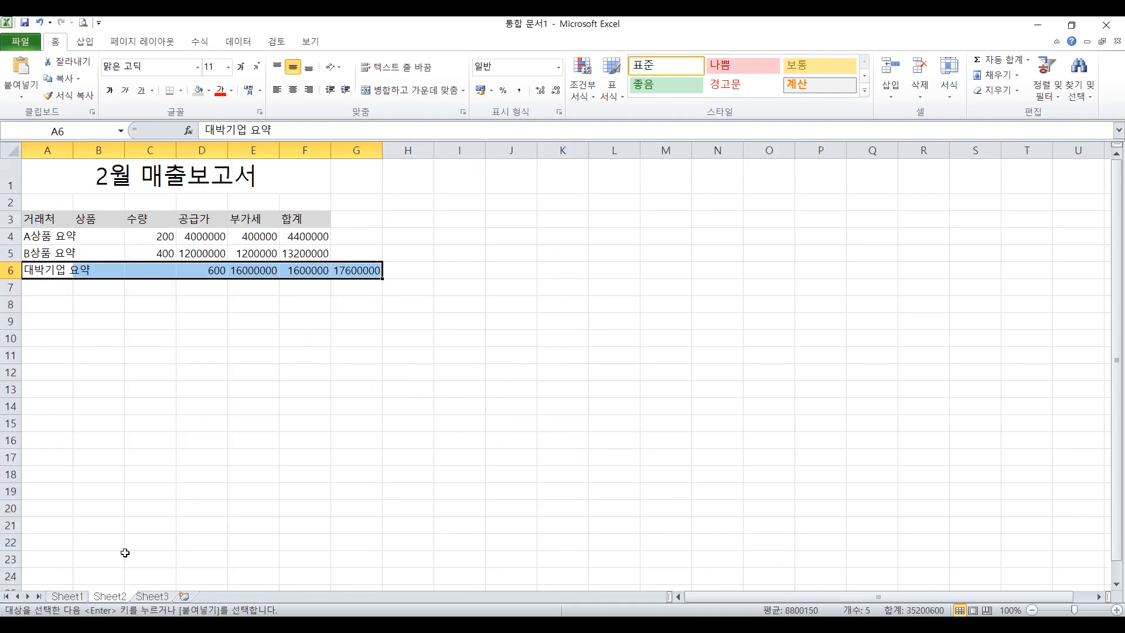
left_click(56, 287)
right_click(56, 287)
left_click(110, 350)
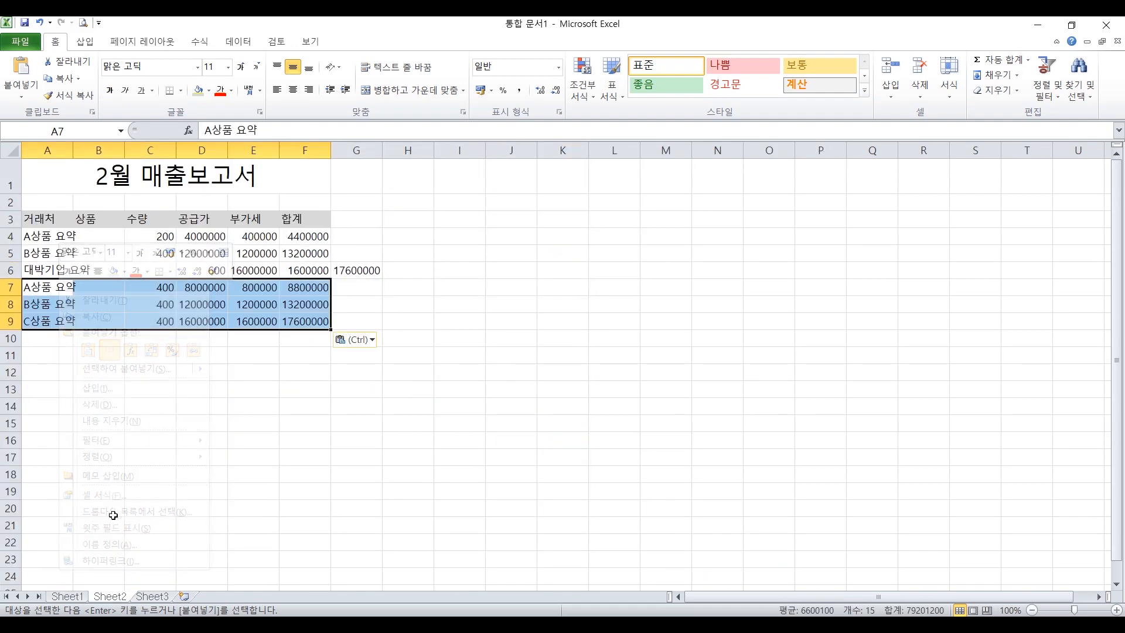
- Copy the 무한상사 요약 row C30:I30 from Sheet1 and paste it as values at A10 of Sheet2
left_click(69, 596)
left_click(206, 335)
left_click_drag(206, 335, 555, 337)
left_click(108, 596)
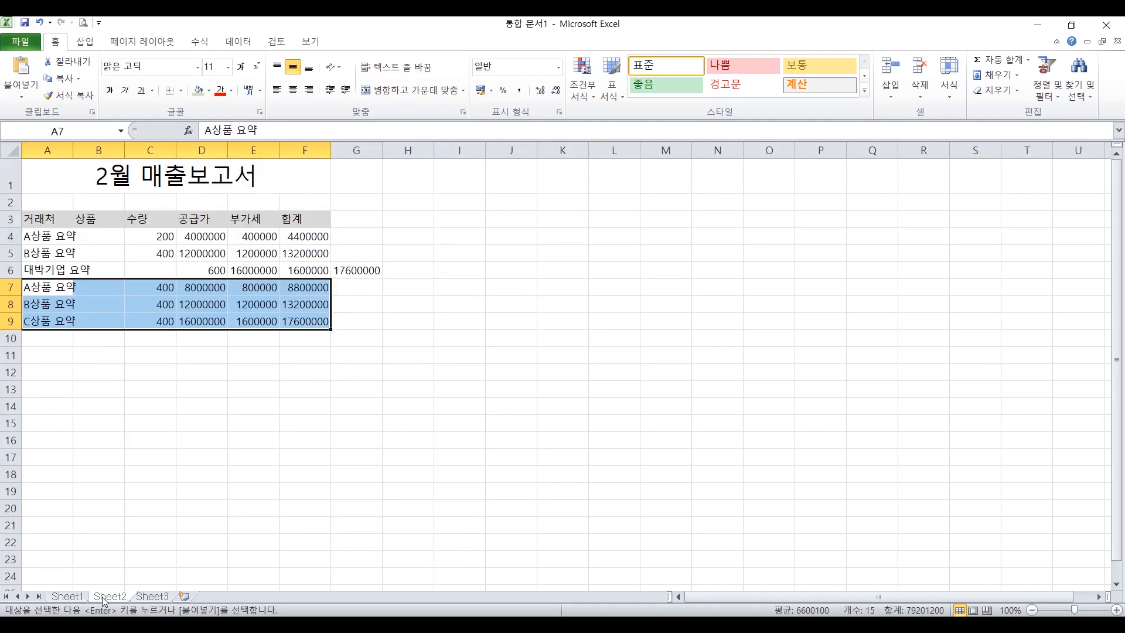
left_click(44, 338)
right_click(47, 340)
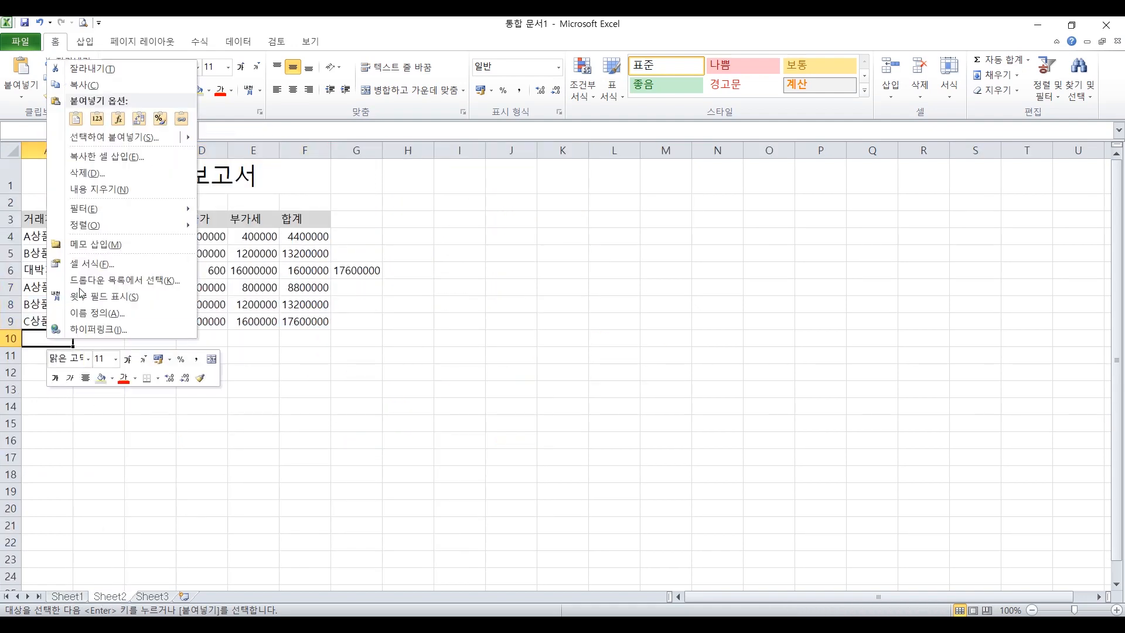
left_click(97, 119)
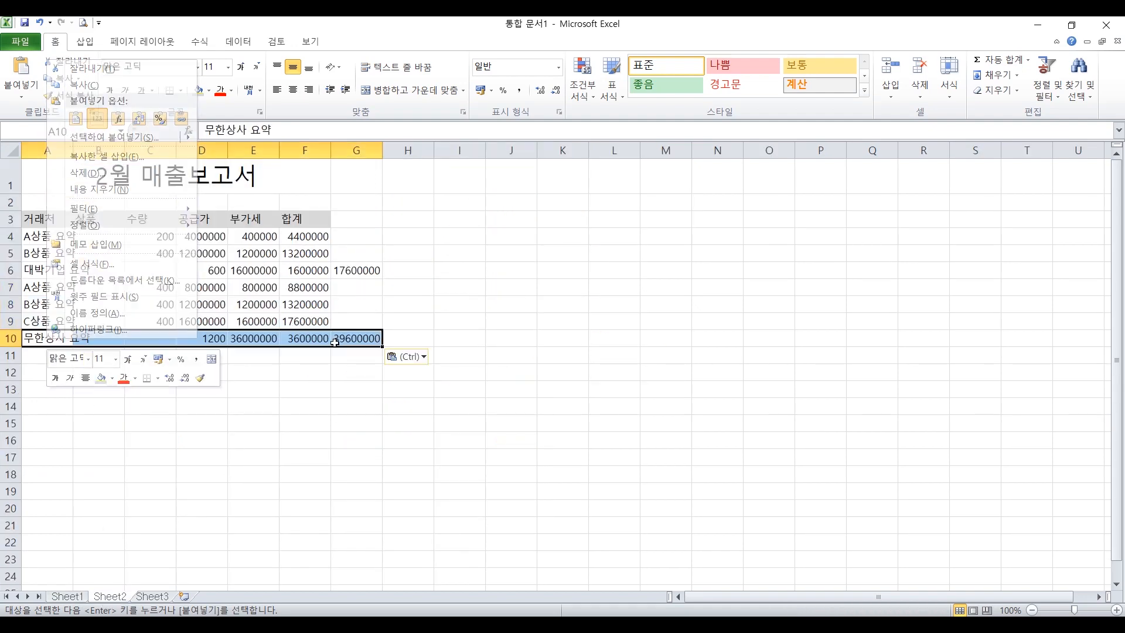
- Copy 일류상회's A and B상품 요약 rows (D:I of rows 35 and 40) from Sheet1 and paste them as values at A11 of Sheet2
left_click(75, 598)
left_click_drag(258, 371, 551, 372)
left_click_drag(275, 388, 547, 384, "ctrl")
key("ctrl+c")
left_click(110, 595)
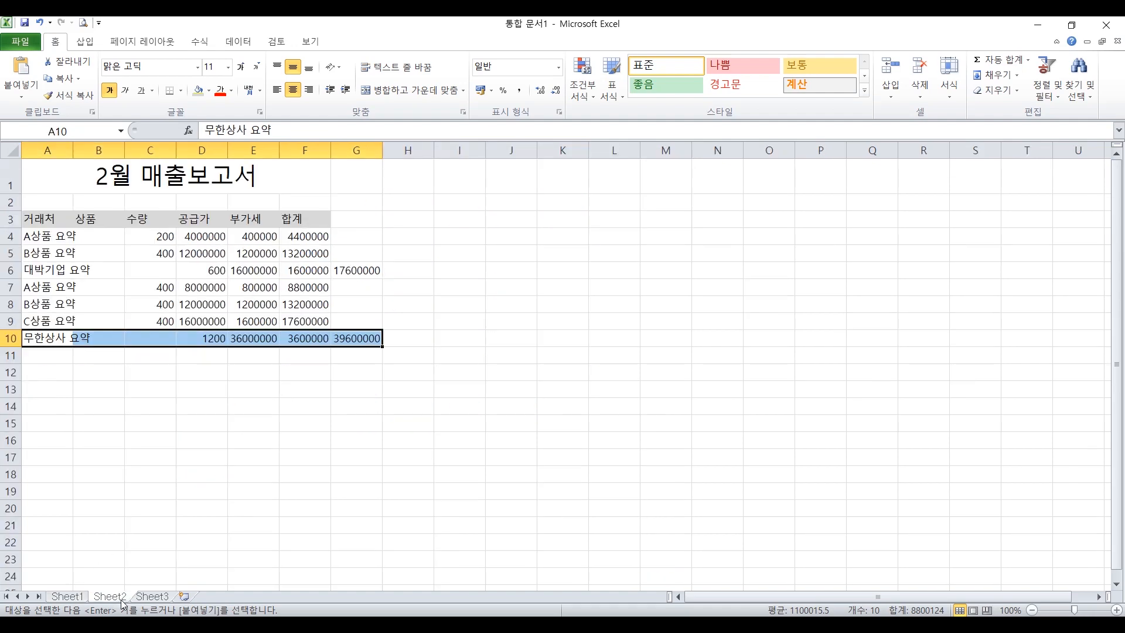
right_click(47, 356)
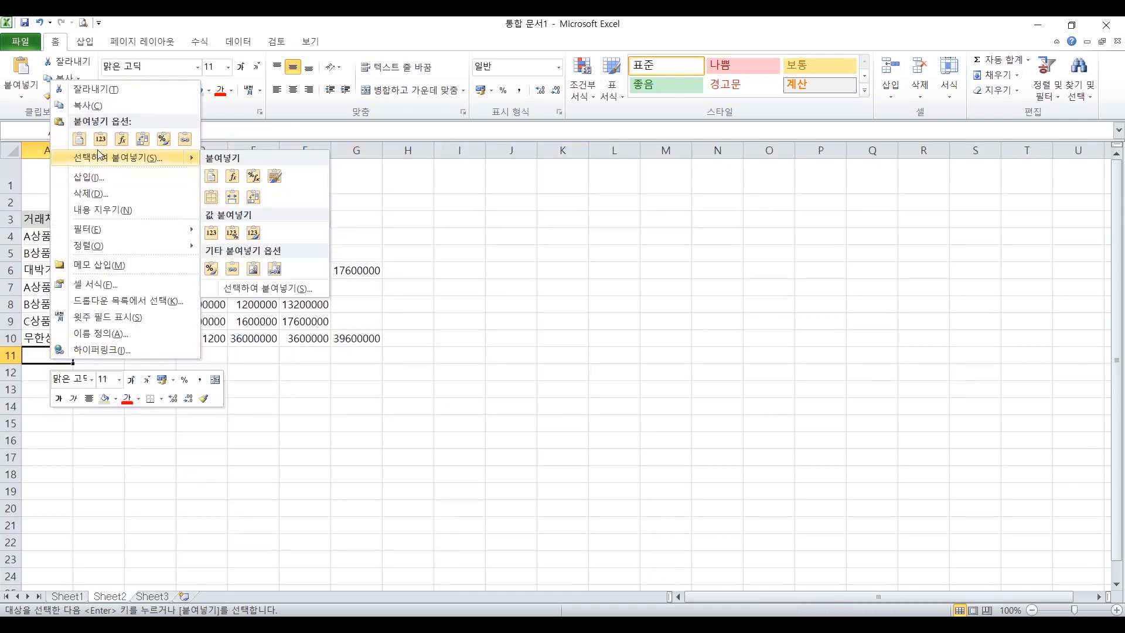
left_click(101, 141)
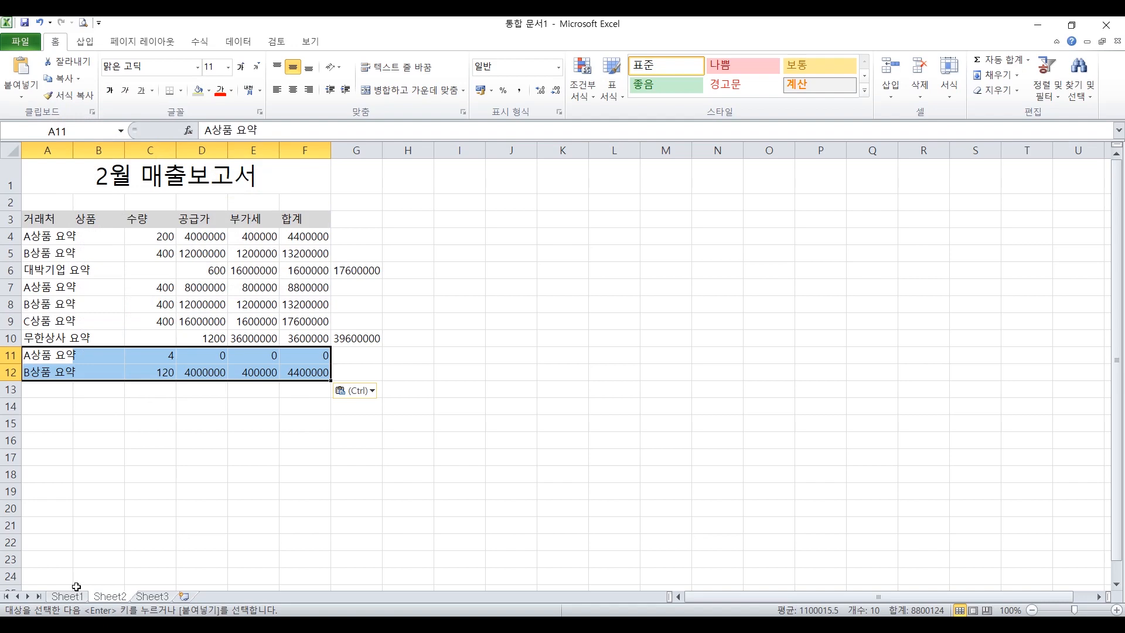
- Copy the 일류상회 요약 row C42:I42 from Sheet1 and paste it as values at A13 of Sheet2
left_click(75, 596)
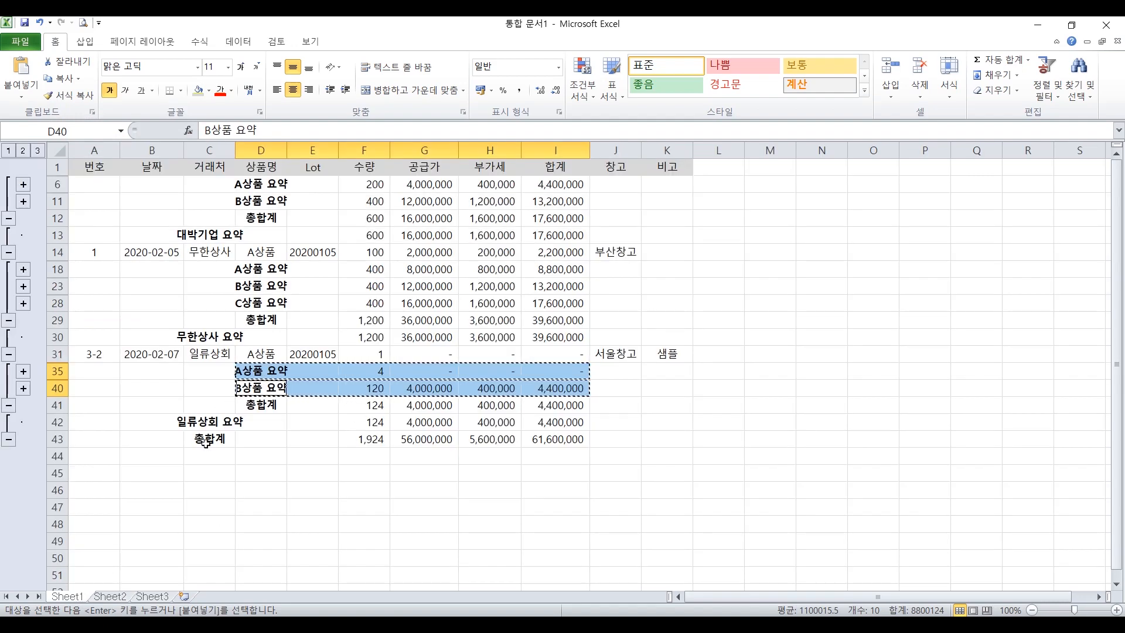
left_click_drag(205, 424, 550, 421)
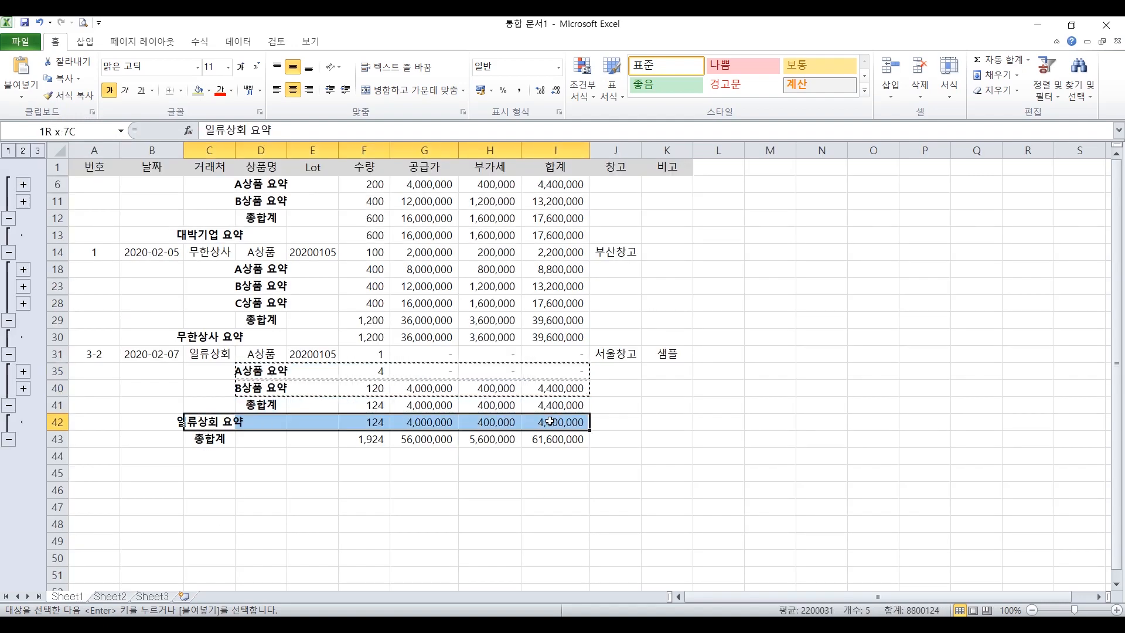
left_click(110, 596)
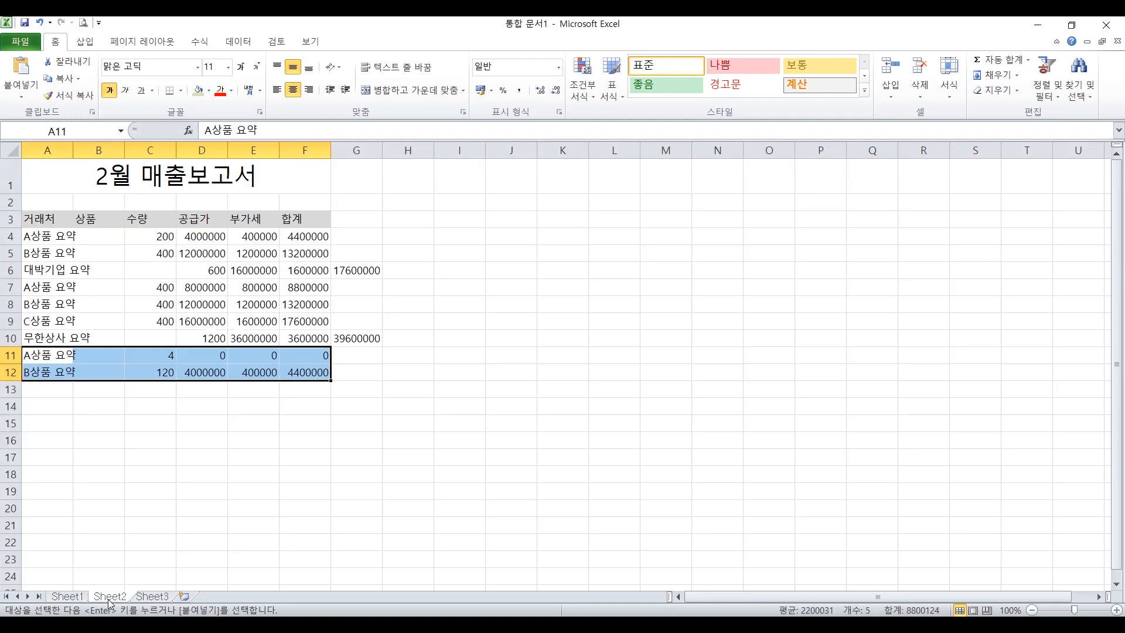
left_click(59, 390)
right_click(59, 390)
left_click(118, 174)
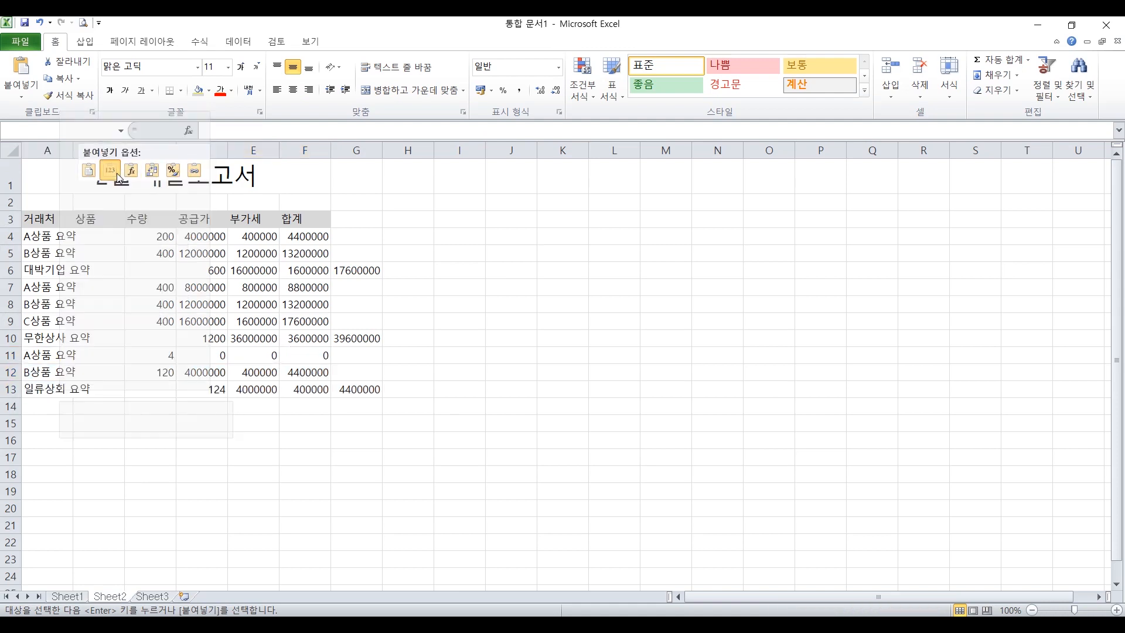
- Align the pasted rows with the headers by moving product names into column B and the customer subtotal figures into C:F
left_click_drag(69, 238, 100, 253)
left_click_drag(206, 269, 302, 282)
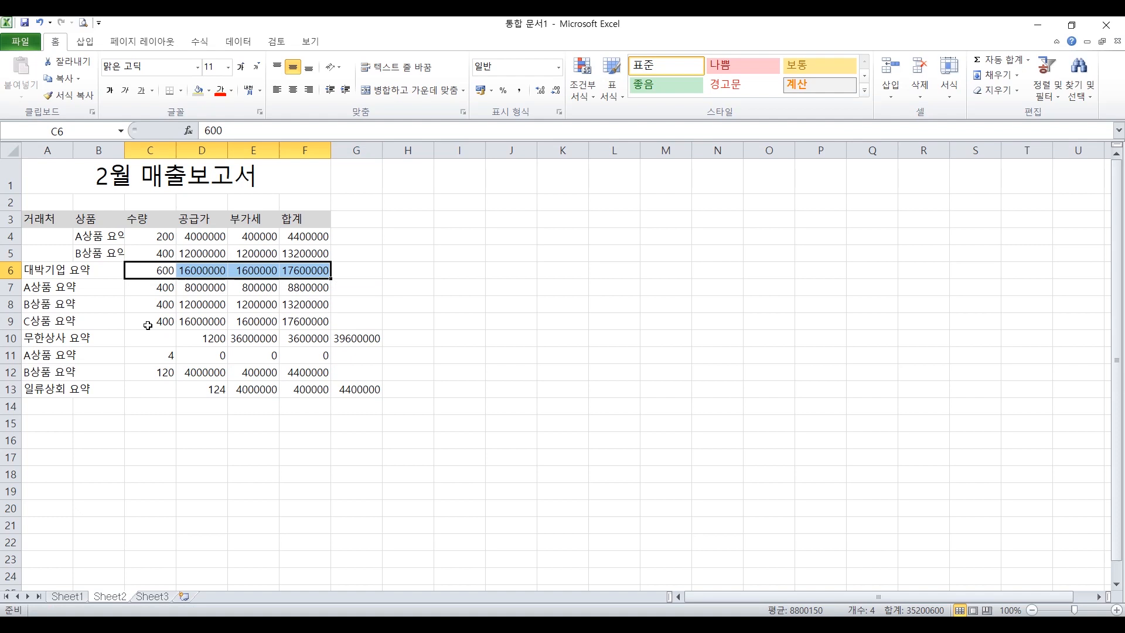
left_click_drag(53, 289, 97, 312)
left_click_drag(188, 341, 304, 350)
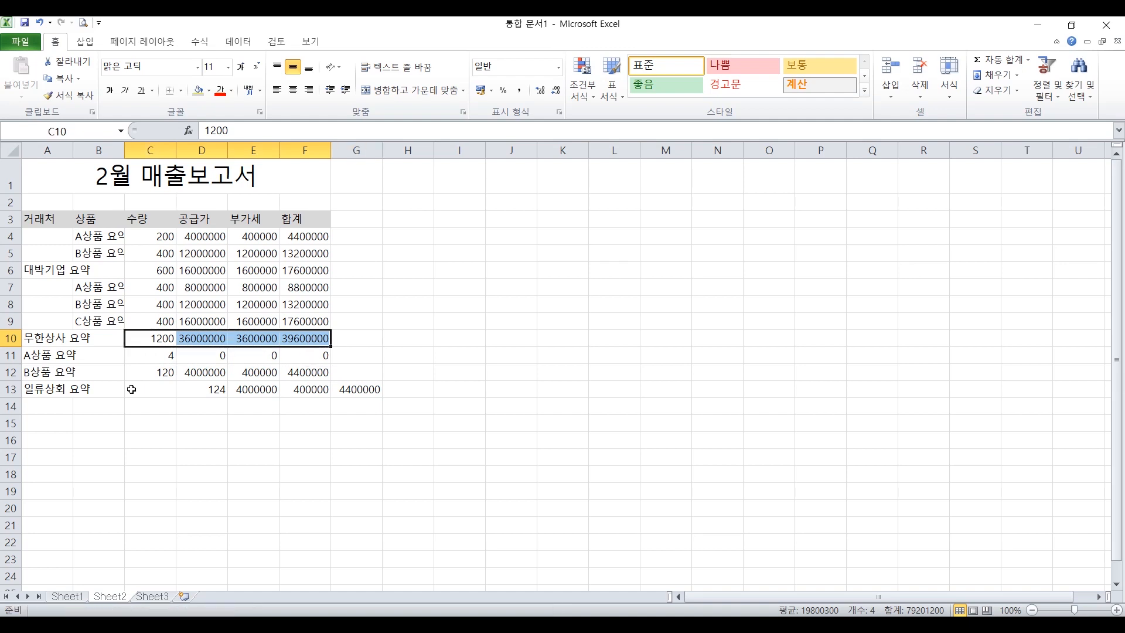
left_click_drag(56, 360, 122, 365)
left_click_drag(218, 392, 320, 392)
- Remove the word 요약 from the product names in B4:B5, B7:B9 and B11:B12
left_click(107, 240)
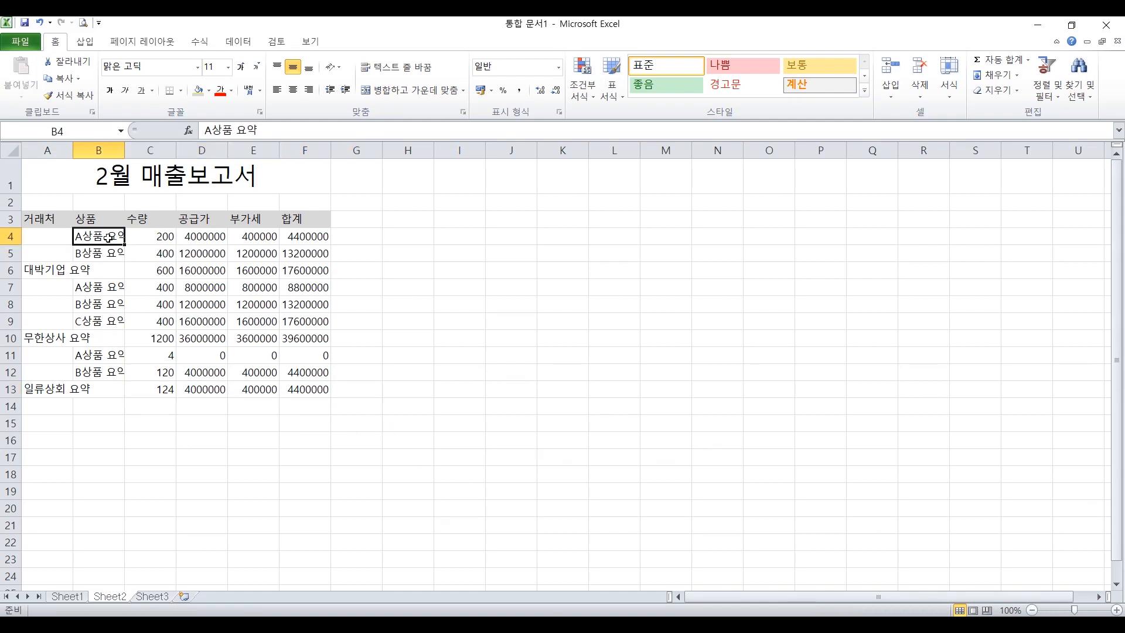
double_click(107, 240)
double_click(114, 236)
key("Delete")
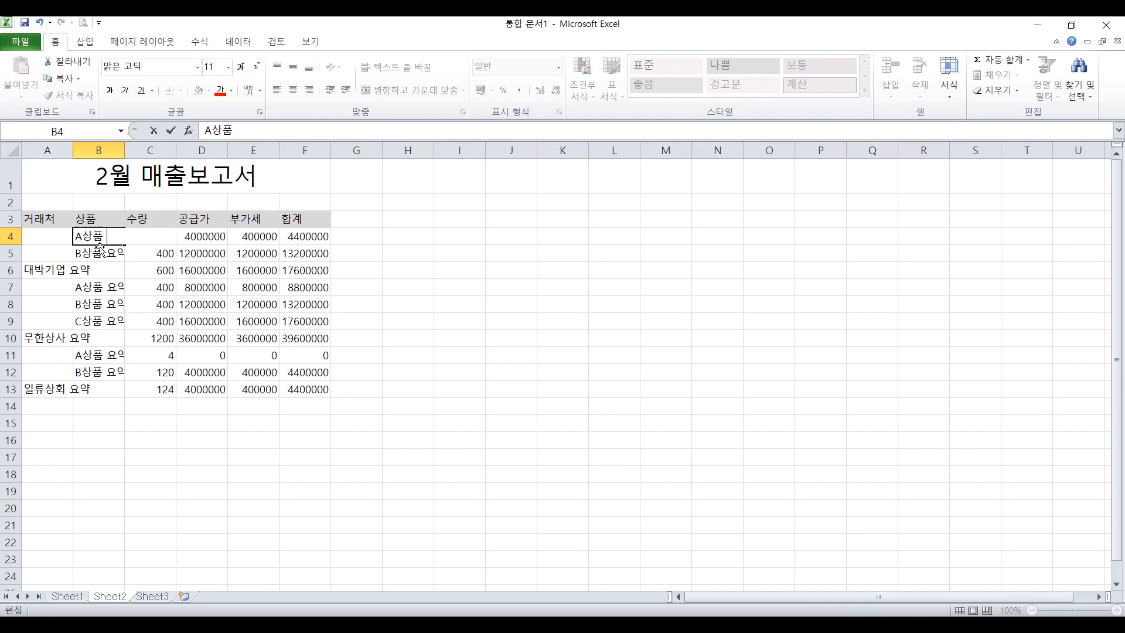
left_click(100, 249)
double_click(104, 248)
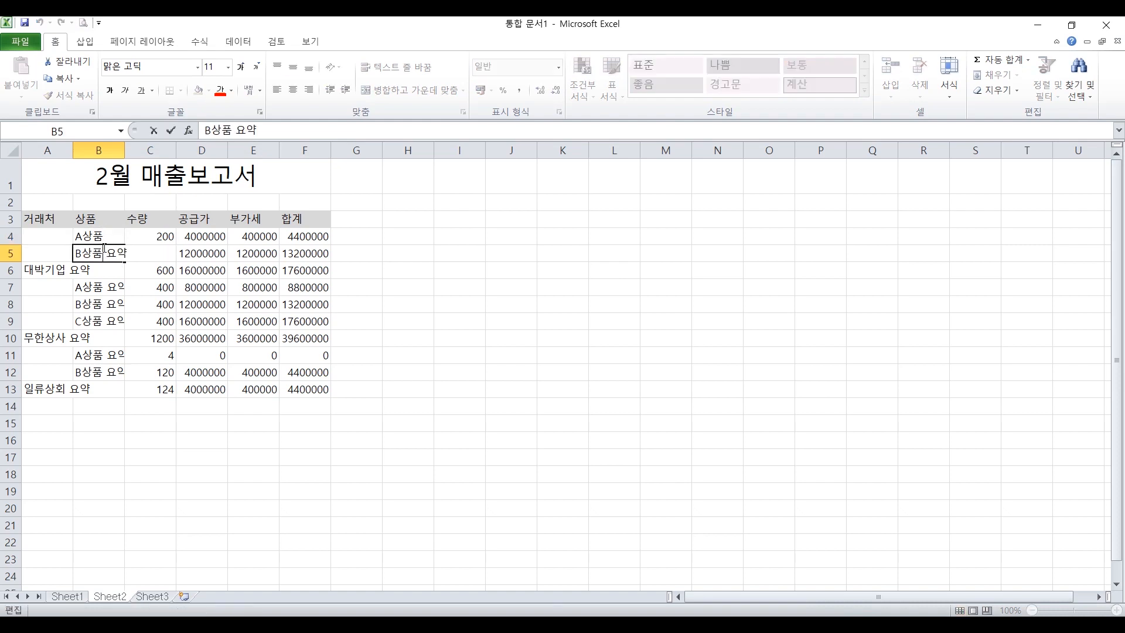
left_click_drag(106, 254, 135, 325)
key("Delete")
double_click(104, 287)
key("Delete")
double_click(104, 303)
key("Delete")
double_click(103, 323)
key("Delete")
double_click(105, 360)
key("Delete")
left_click_drag(105, 360, 93, 388)
key("Return")
double_click(105, 374)
key("Delete")
- Remove the word 요약 from the customer names in A13, A10 and A6
double_click(68, 386)
key("Delete")
double_click(56, 337)
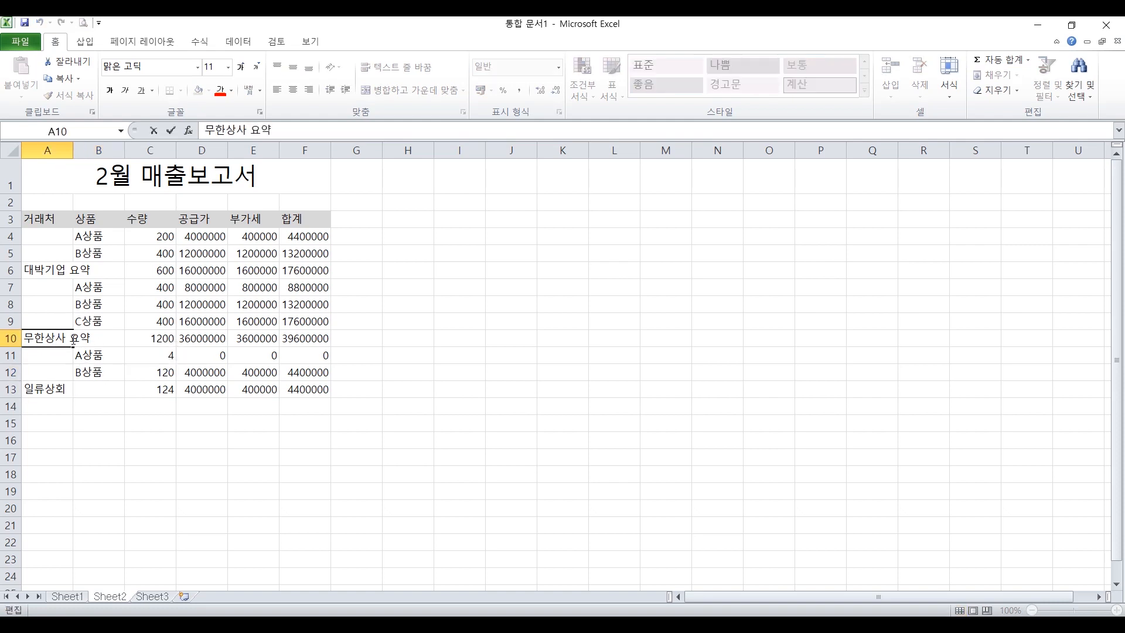
left_click_drag(72, 339, 93, 340)
key("Delete")
left_click(66, 270)
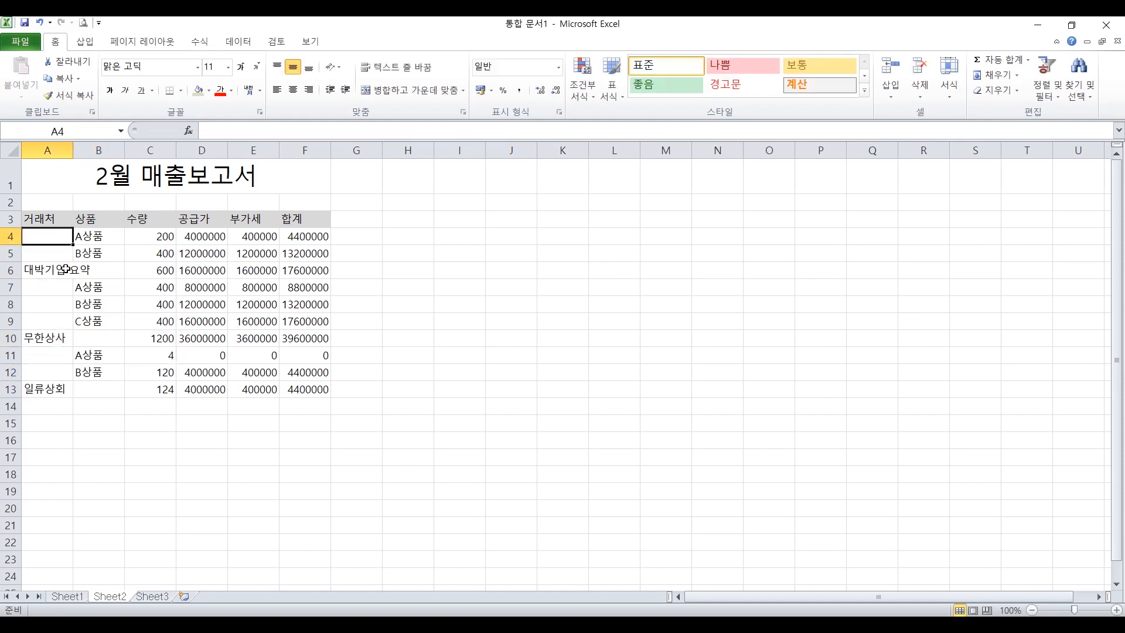
double_click(66, 270)
key("Delete")
- Merge and center each customer's name cells: A4:A6 for 대박기업, A7:A10 for 무한상사 and A11:A13 for 일류상회
left_click_drag(68, 270, 56, 232)
left_click(209, 424)
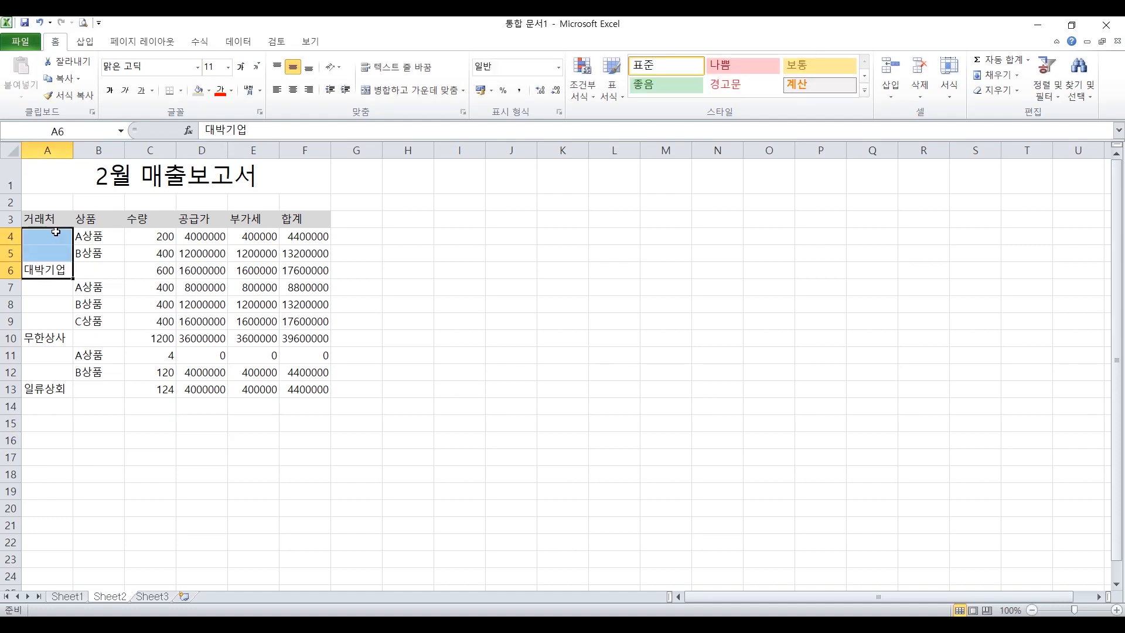
left_click(434, 92)
left_click_drag(63, 287, 56, 390)
left_click(413, 89)
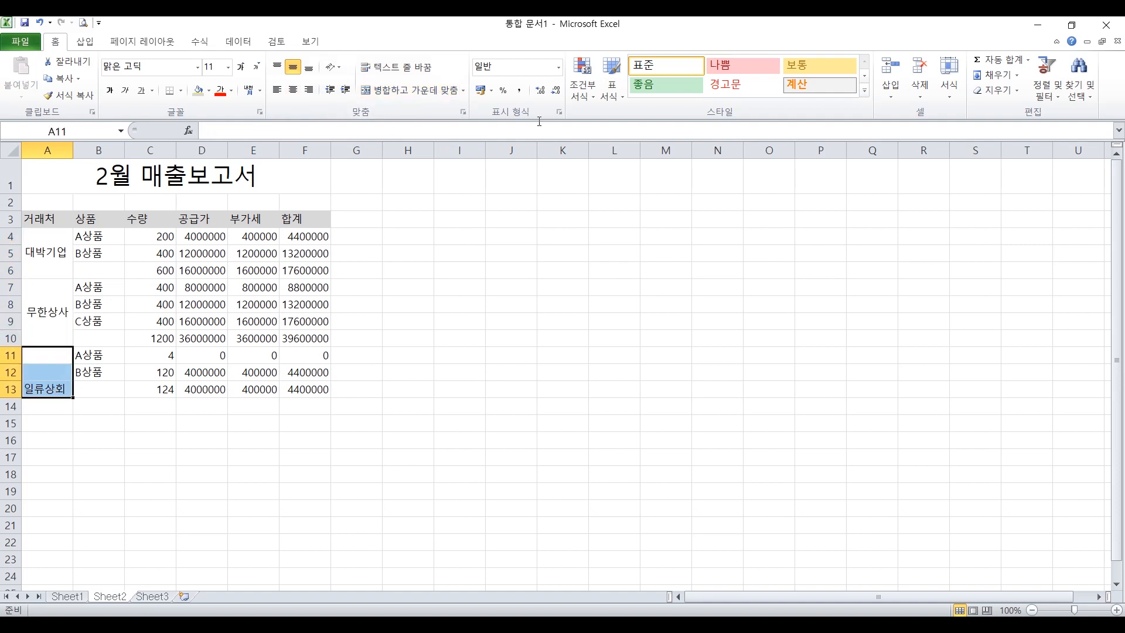
left_click(387, 90)
- Enter 합계 as the label of each customer's subtotal row in B6, B10 and B13
left_click(102, 271)
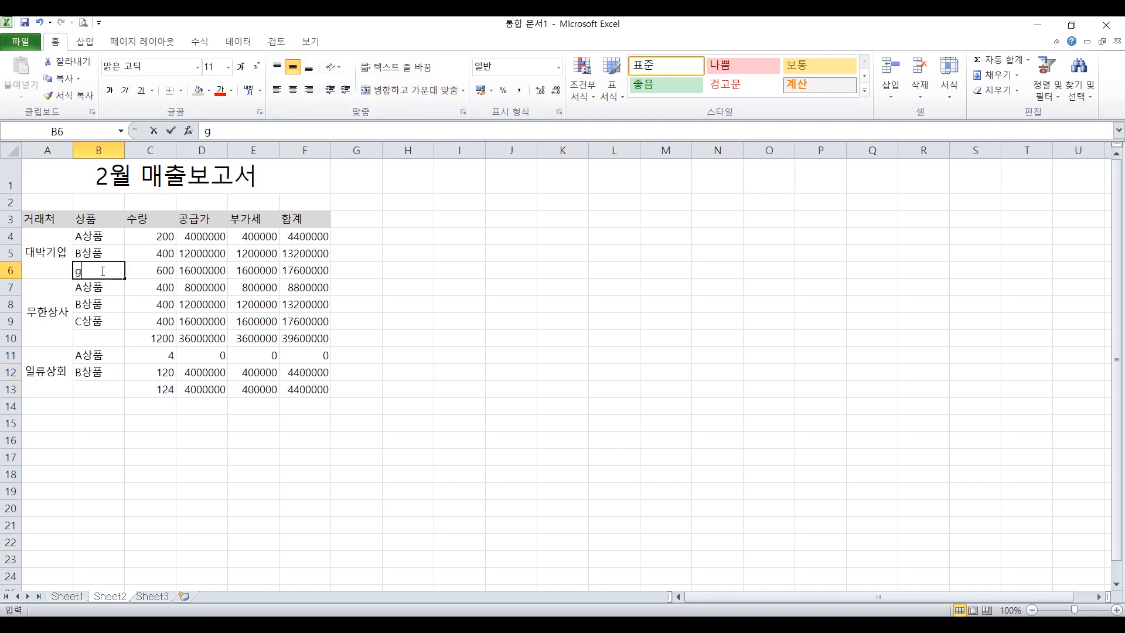
type("gkqrP")
key("Return")
key("Down")
key("Down")
key("Down")
type("gkqrP")
key("Return")
key("Down")
key("Down")
type("gkqrP")
key("Return")
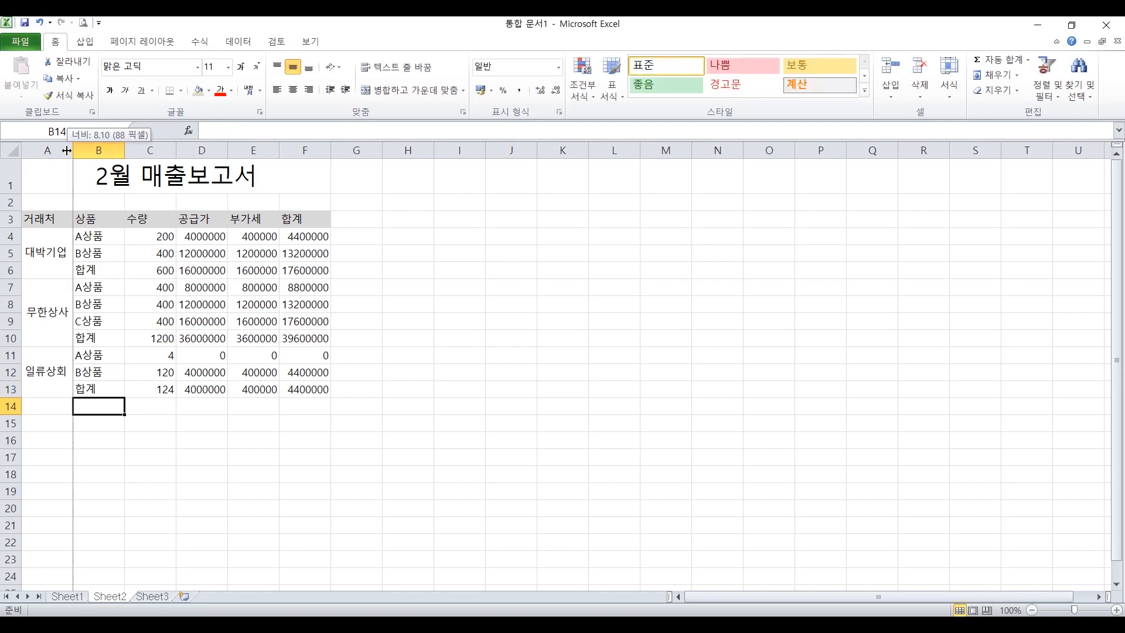
- Widen columns A to F equally and center their contents horizontally
left_click_drag(47, 150, 363, 158)
left_click(294, 89)
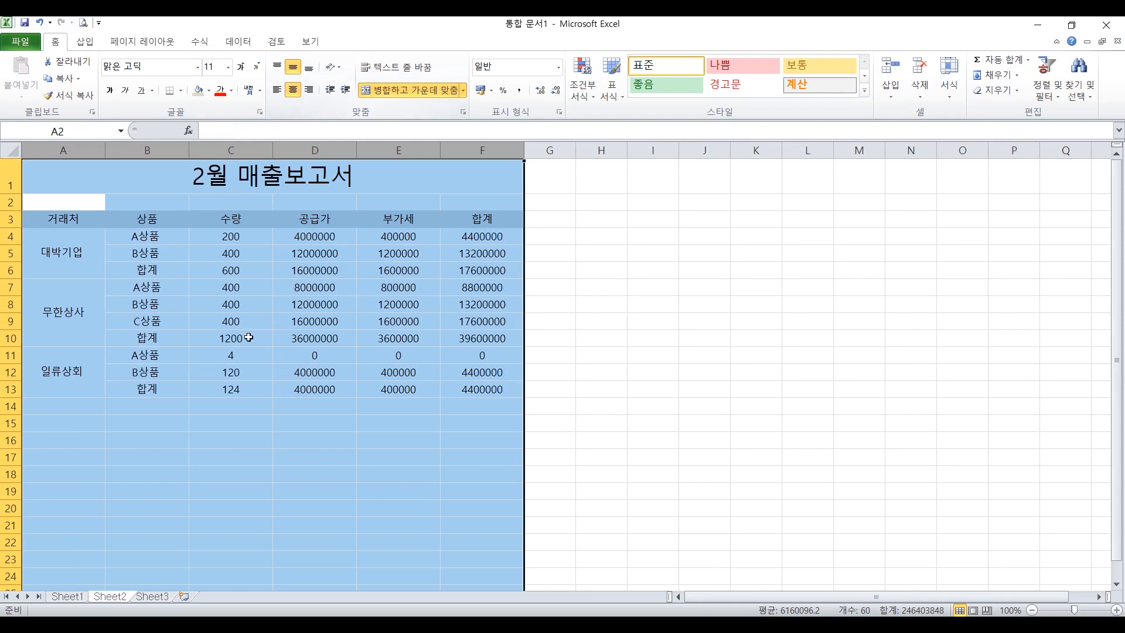
- Apply the comma number style to columns C to F
left_click_drag(230, 151, 482, 151)
left_click(520, 91)
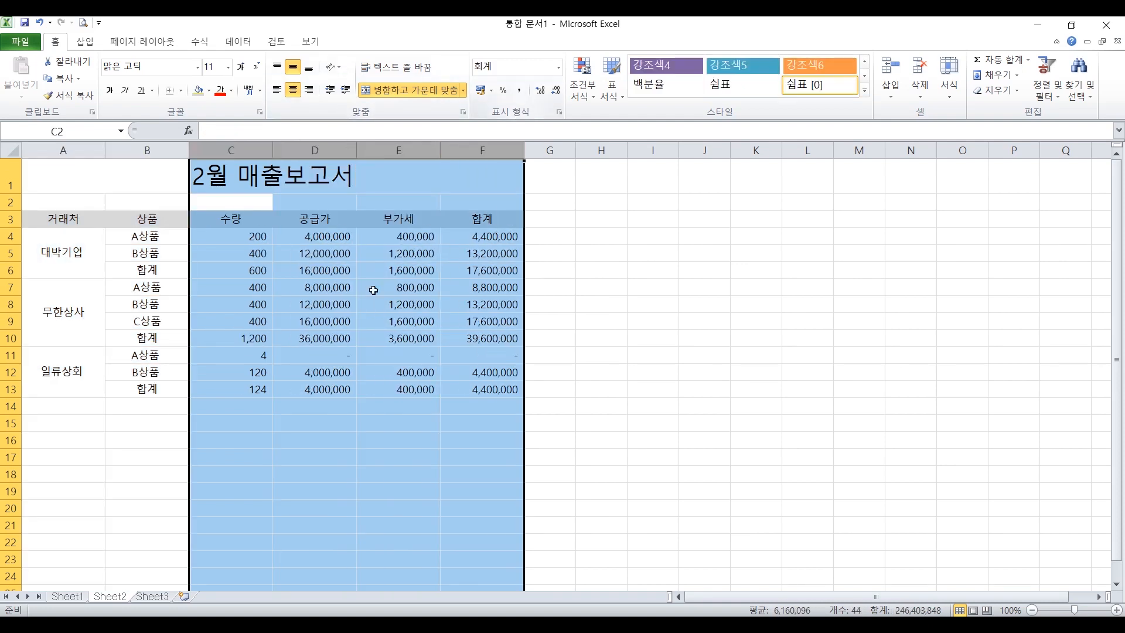
left_click(292, 361)
- Widen columns D to F a little further and narrow column C to a width of 10.90
left_click_drag(325, 151, 565, 150)
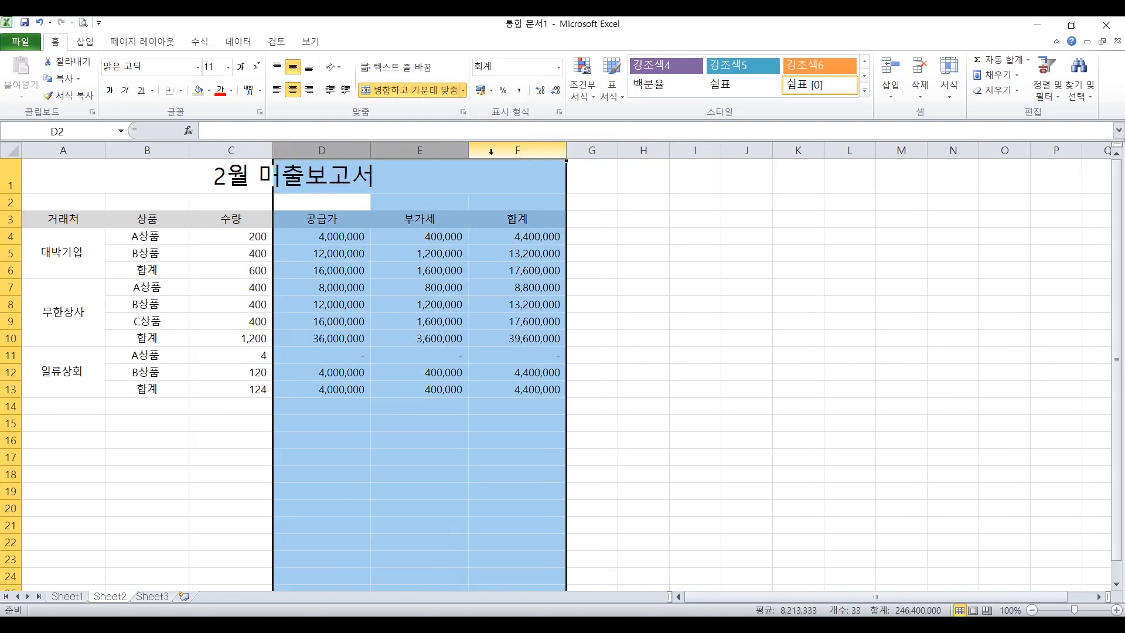
left_click_drag(272, 150, 256, 150)
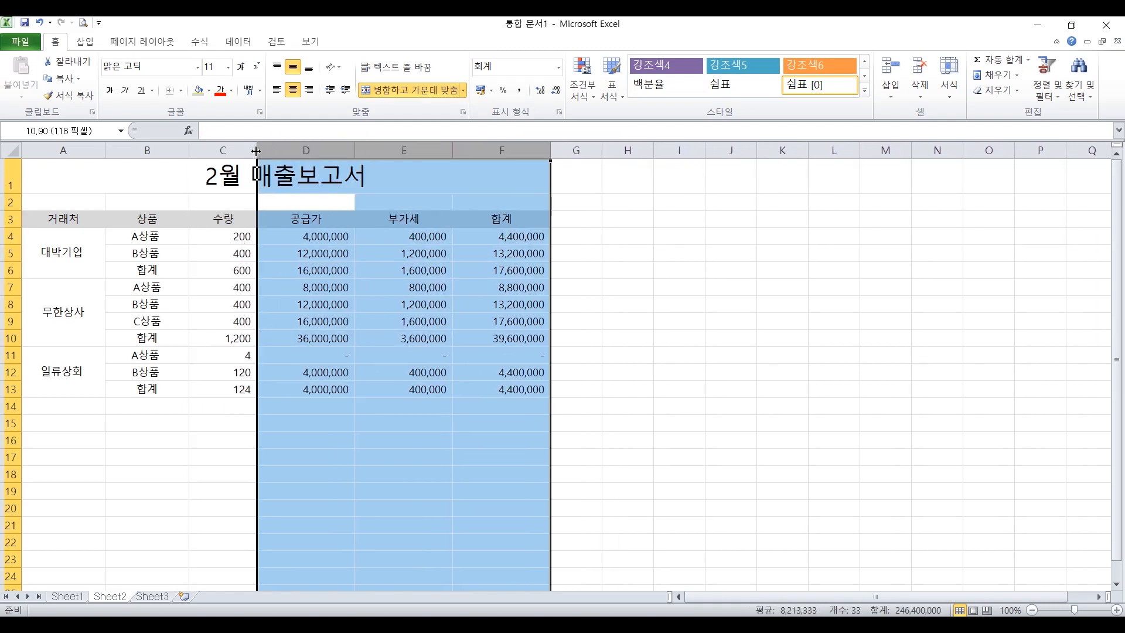
left_click(214, 404)
- Enter 총합계 in A14 below the customer rows and switch to Sheet1
left_click(98, 408)
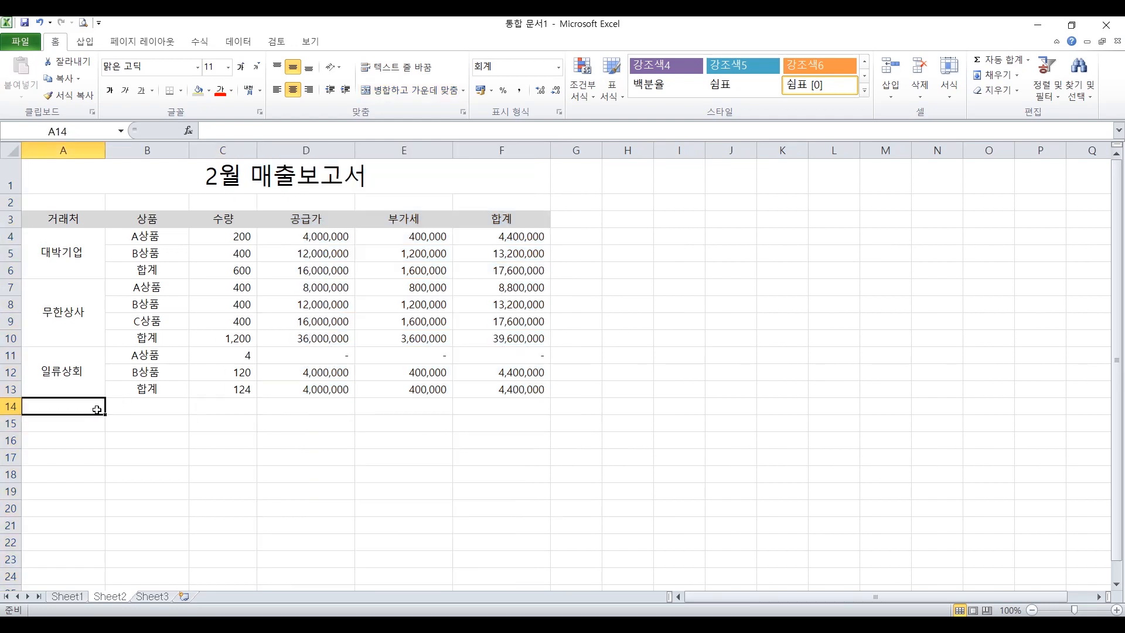
type("총하ㅂ계")
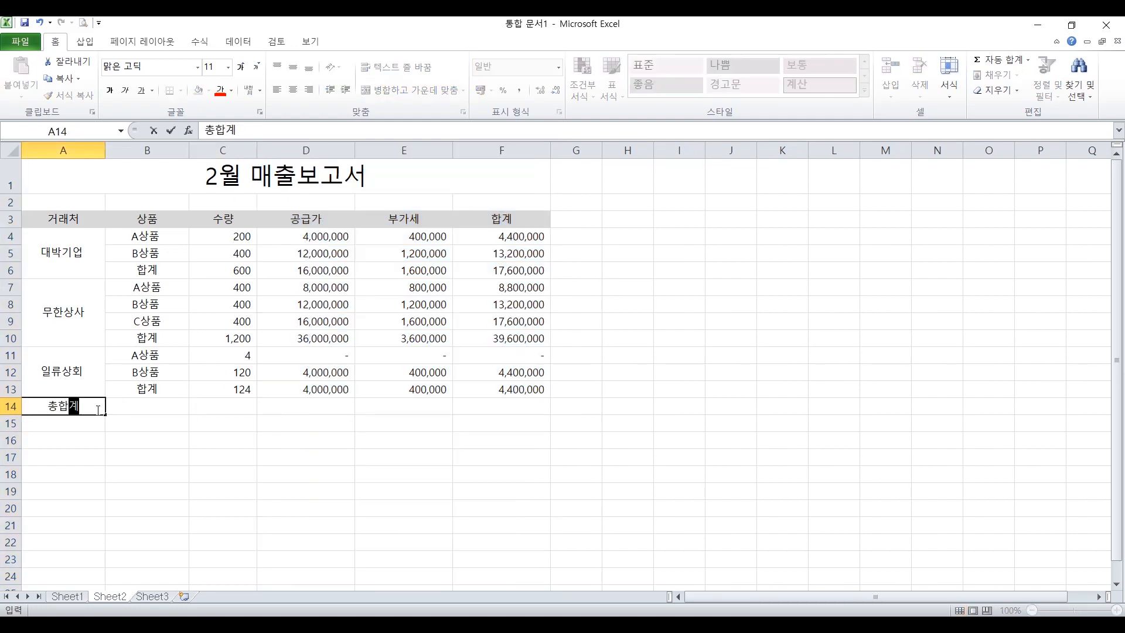
left_click(68, 596)
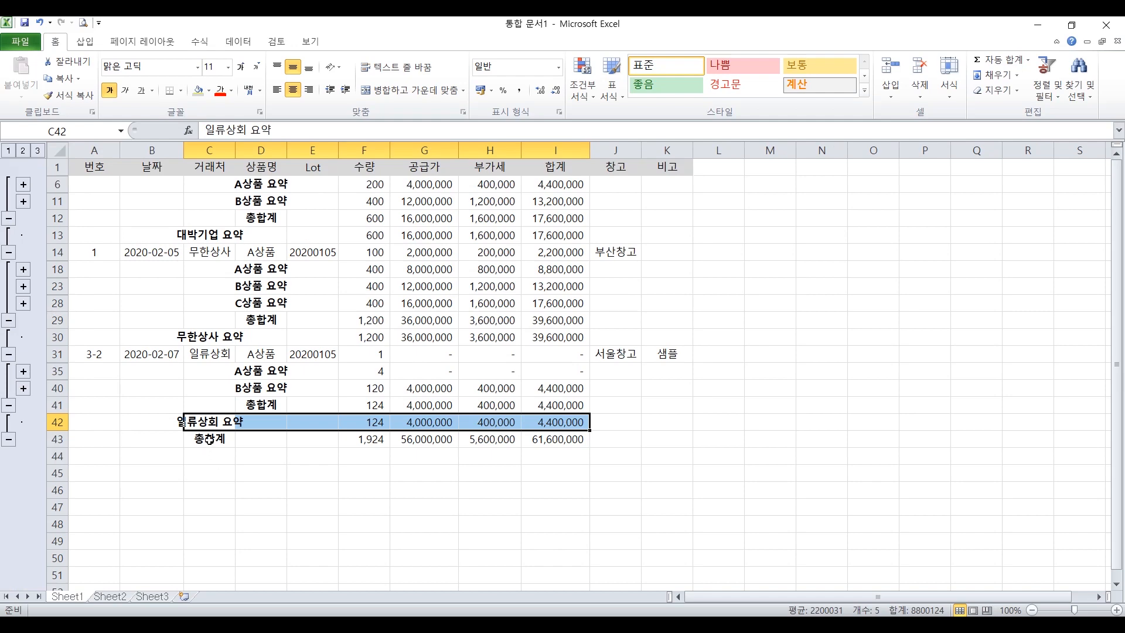
- Copy the 총합계 row's totals from C43:I43 on Sheet1 and paste them as values into row 14 of Sheet2, filling C14:F14
left_click_drag(210, 439, 555, 446)
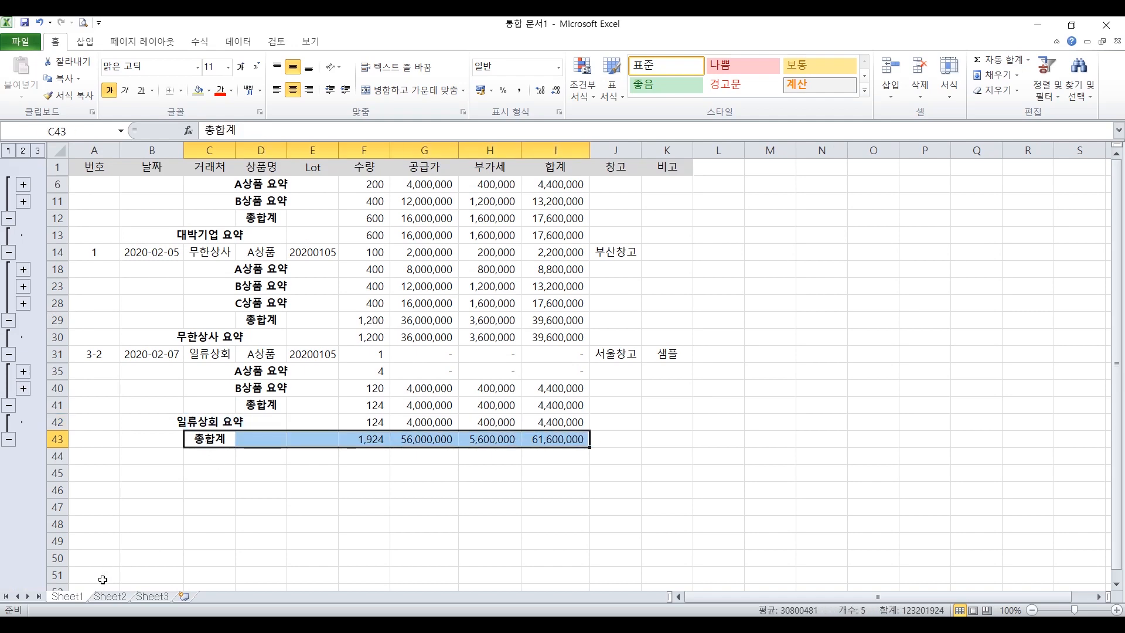
key("ctrl+c")
left_click(111, 596)
right_click(87, 403)
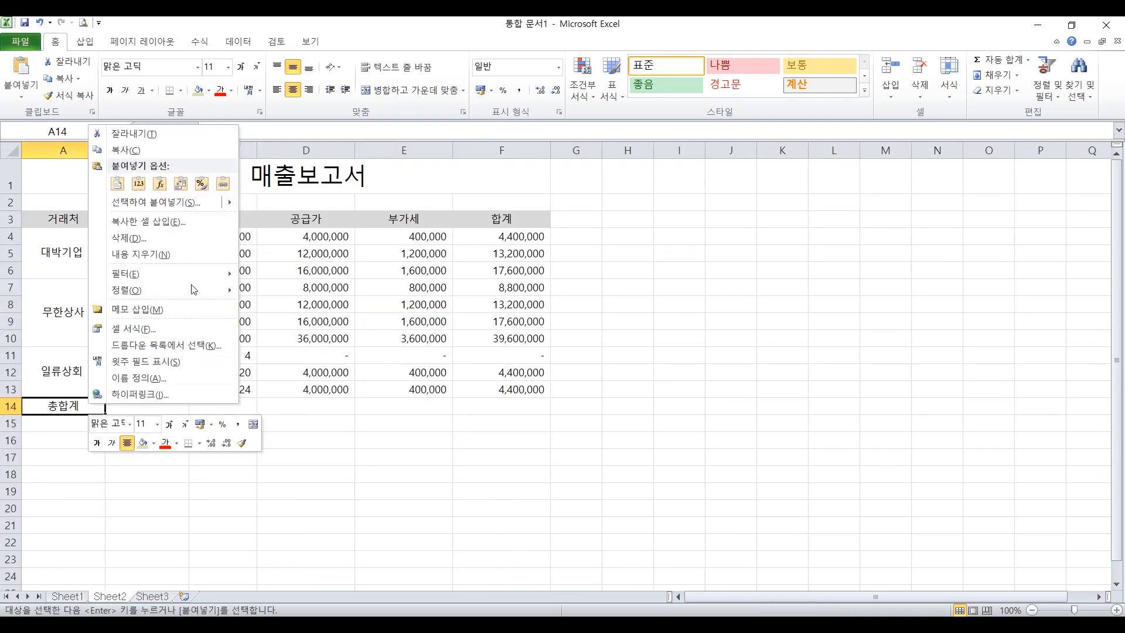
left_click(150, 187)
left_click(309, 433)
left_click_drag(326, 408, 422, 416)
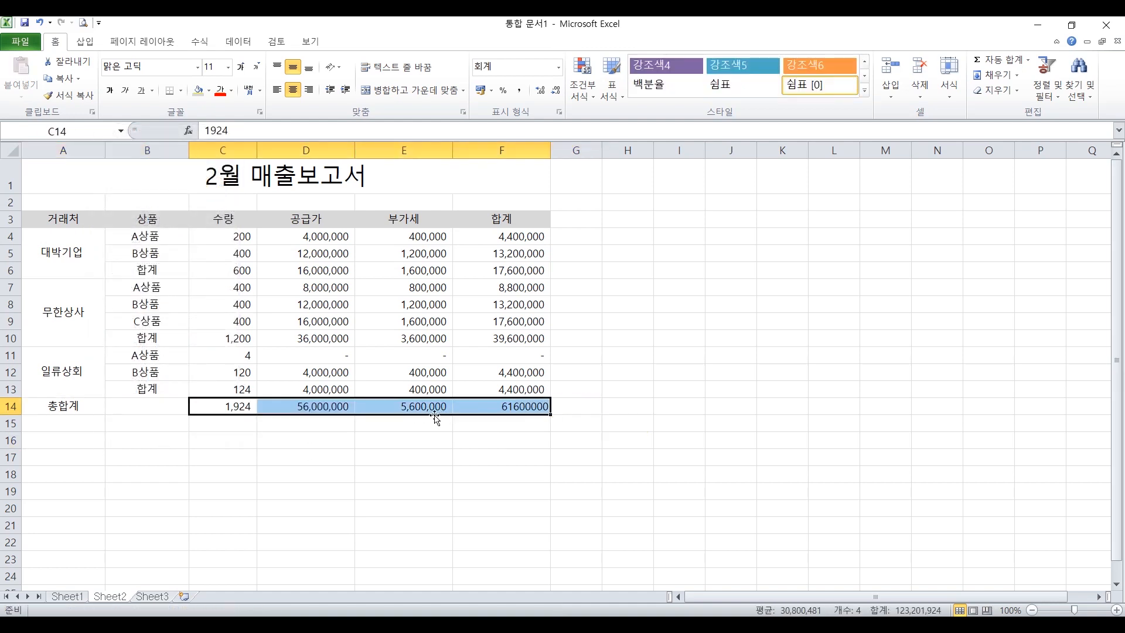
left_click(342, 447)
- Merge and center the 총합계 label across A14:B14 and apply the comma number style to F14
left_click_drag(82, 404, 130, 409)
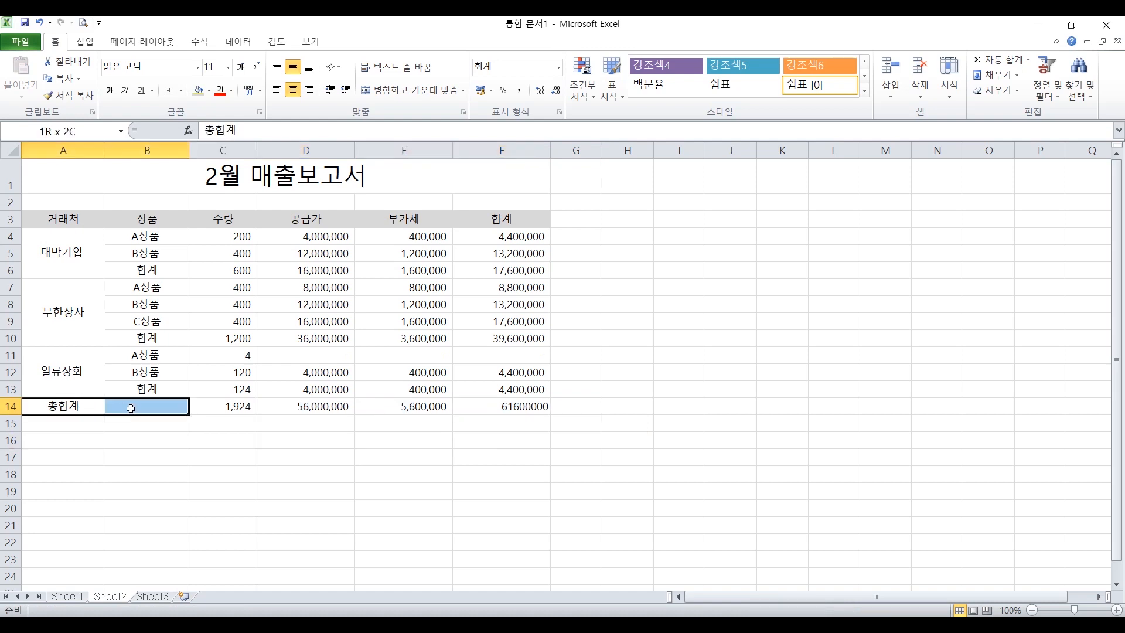
left_click(419, 91)
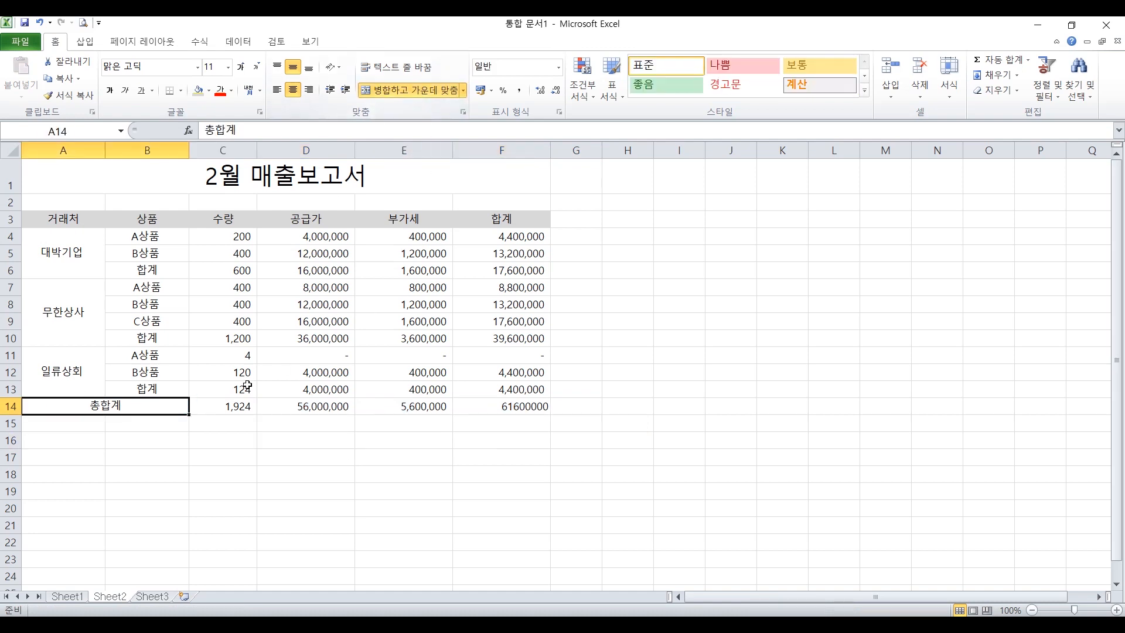
left_click(501, 406)
left_click(519, 91)
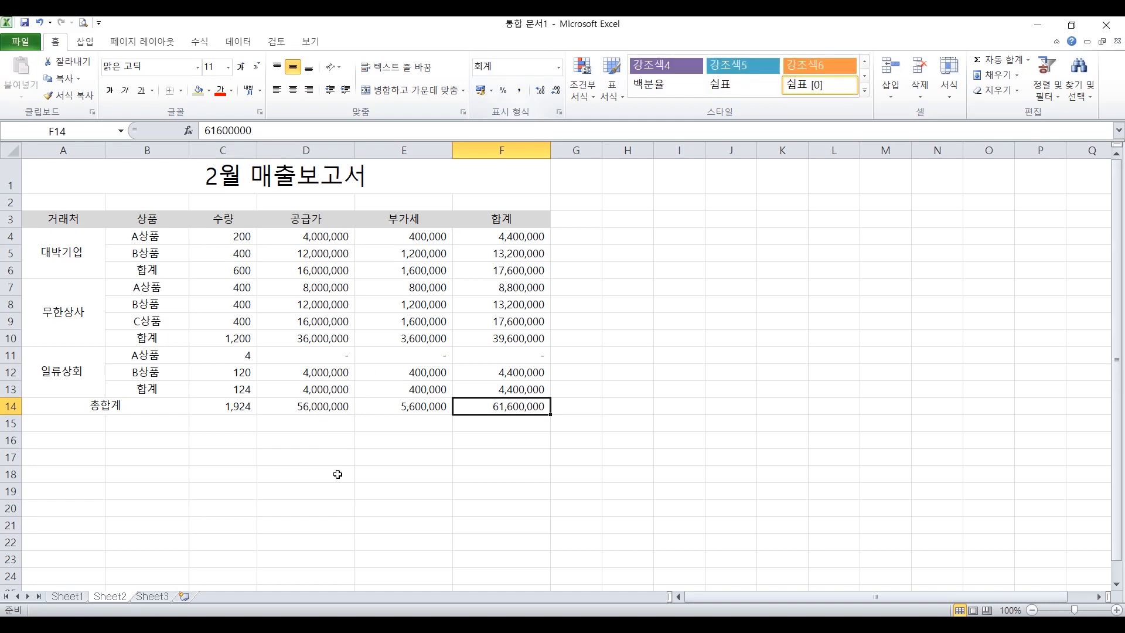
left_click(337, 474)
- Apply all borders to the report table A3:F14
left_click_drag(70, 217, 501, 406)
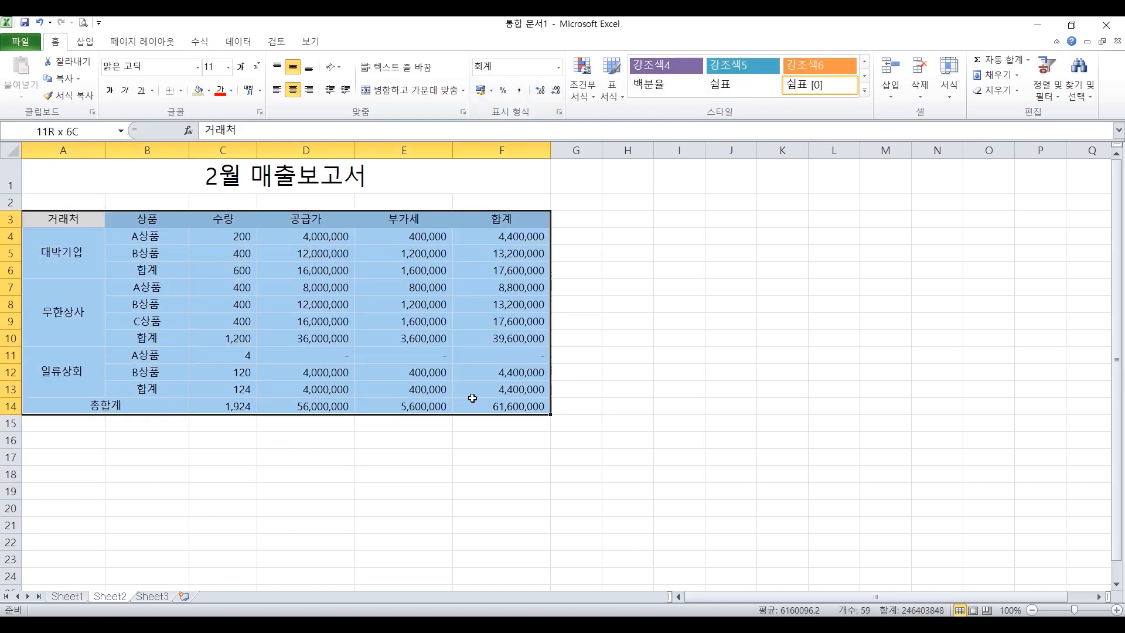
left_click(181, 90)
left_click(202, 208)
- Fill the 총합계 row A14:F14 with gray and make its text bold
left_click_drag(149, 406, 516, 410)
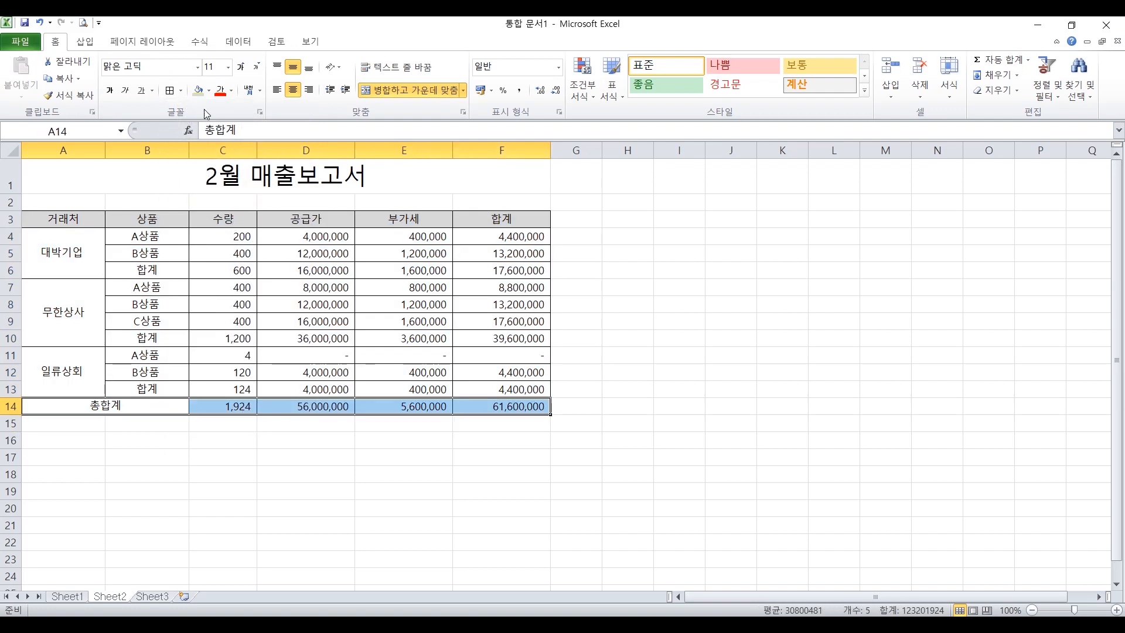
left_click(198, 90)
left_click(109, 90)
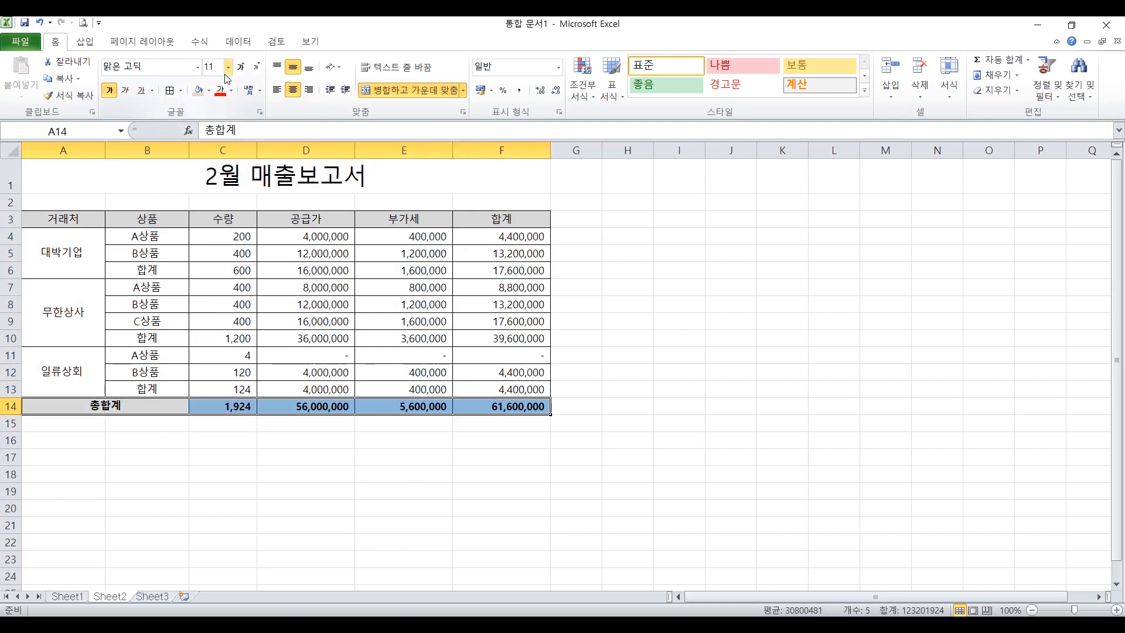
- Enlarge the 총합계 row's font to size 16
left_click(239, 67)
left_click(239, 67)
left_click(239, 66)
left_click(240, 67)
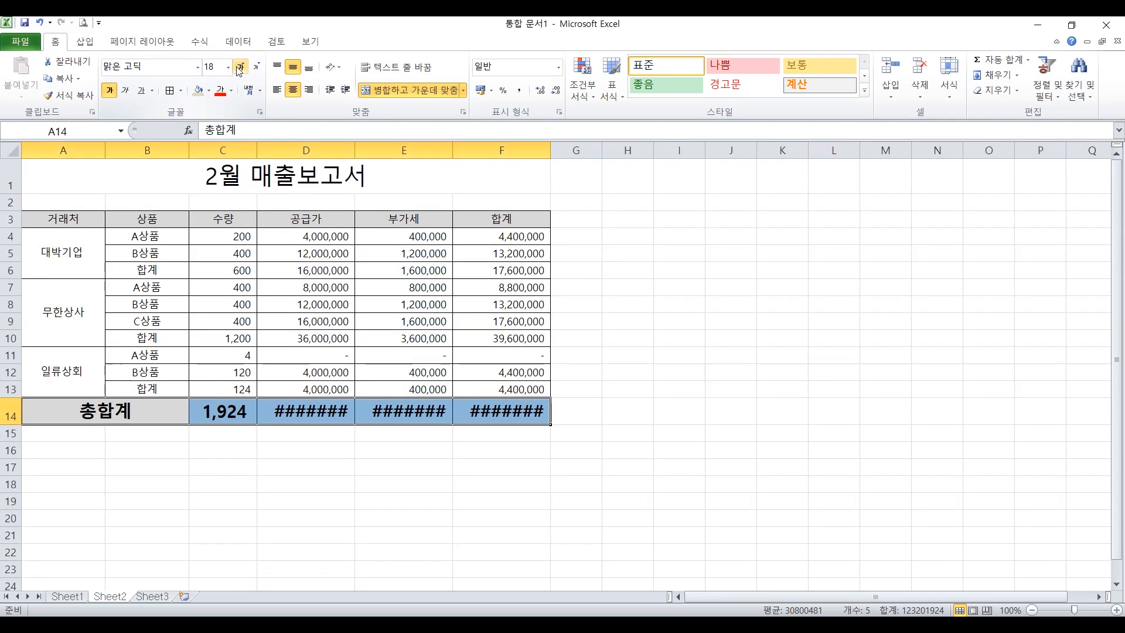
left_click(256, 67)
left_click(256, 67)
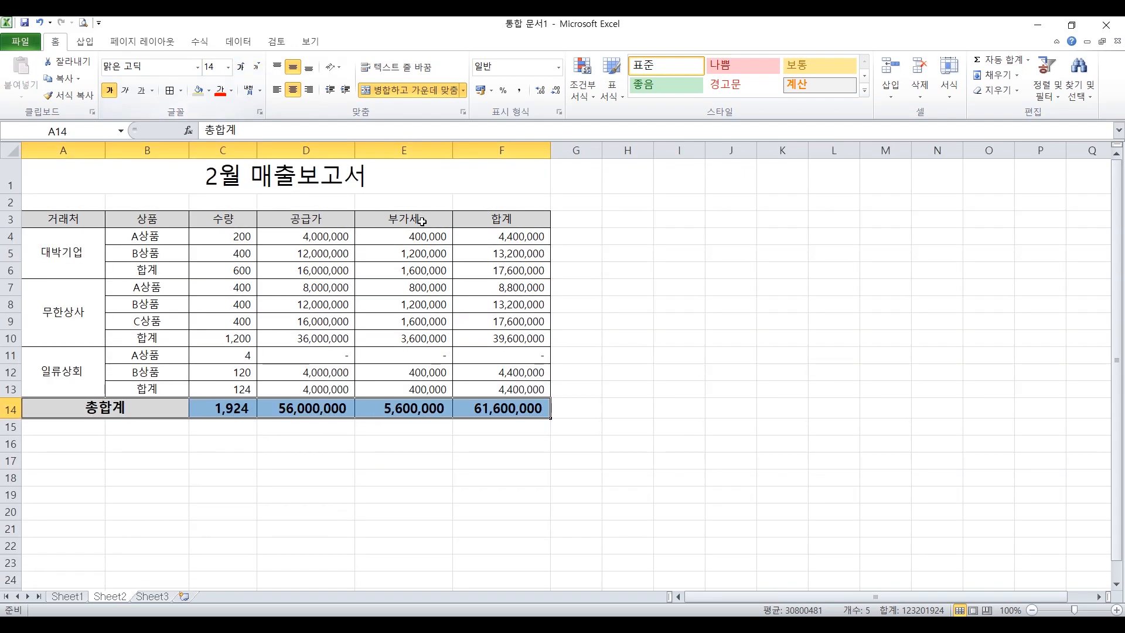
left_click(239, 67)
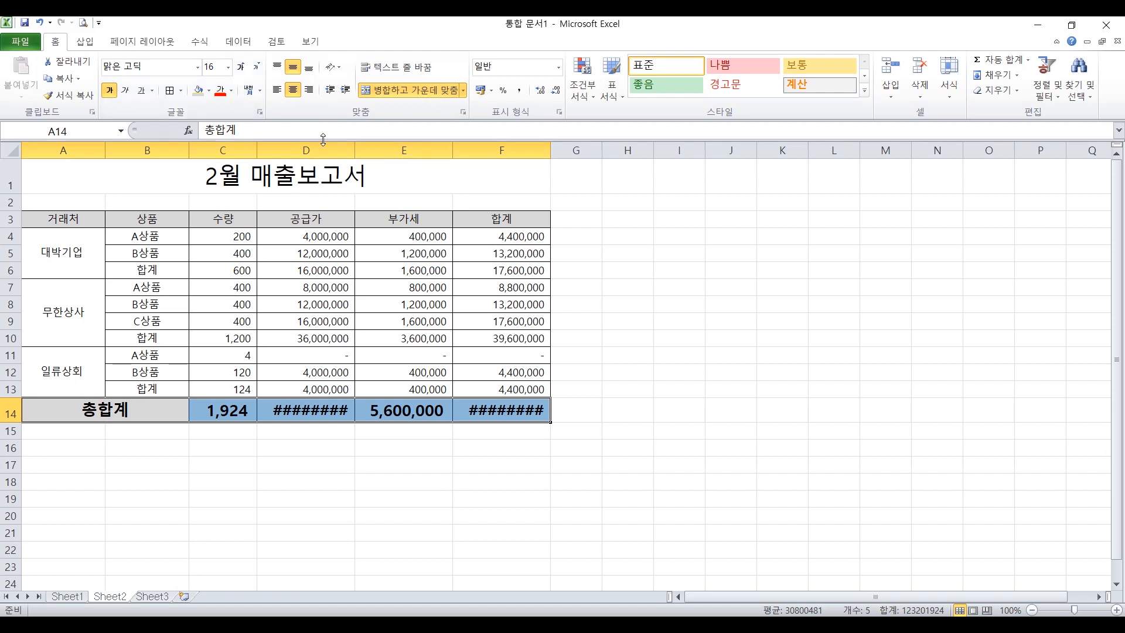
- Widen columns D and F slightly to fit the enlarged 총합계 amounts
left_click_drag(355, 147, 358, 146)
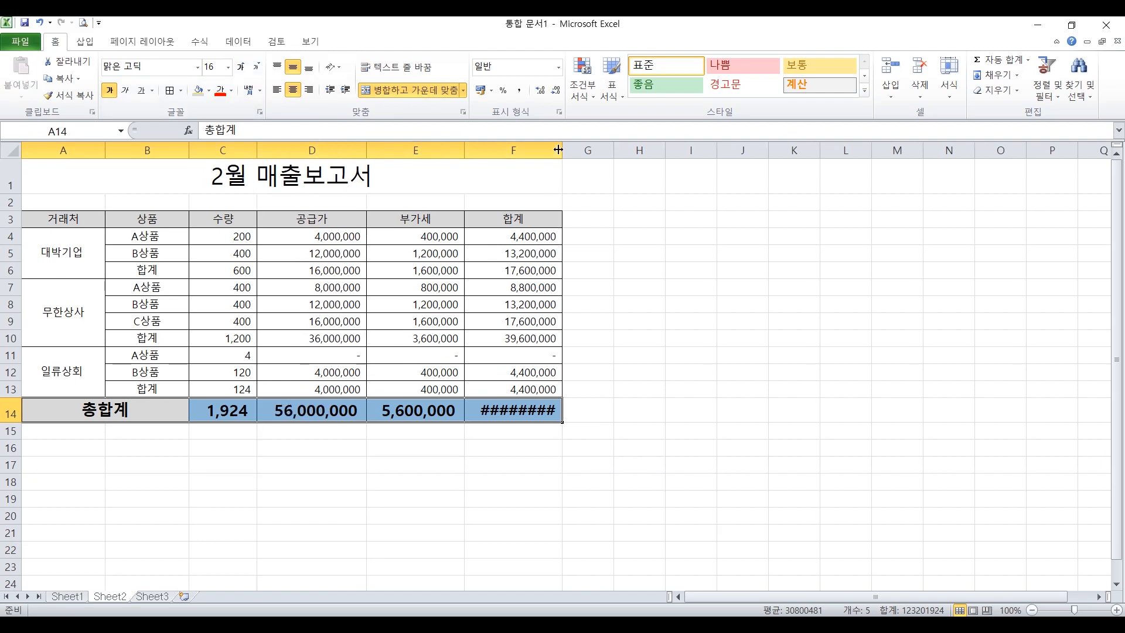
left_click_drag(560, 151, 572, 151)
left_click(440, 372)
- Fill the three customer 합계 rows, B6:F6, B10:F10 and B13:F13, with light gray
left_click_drag(147, 271, 571, 274)
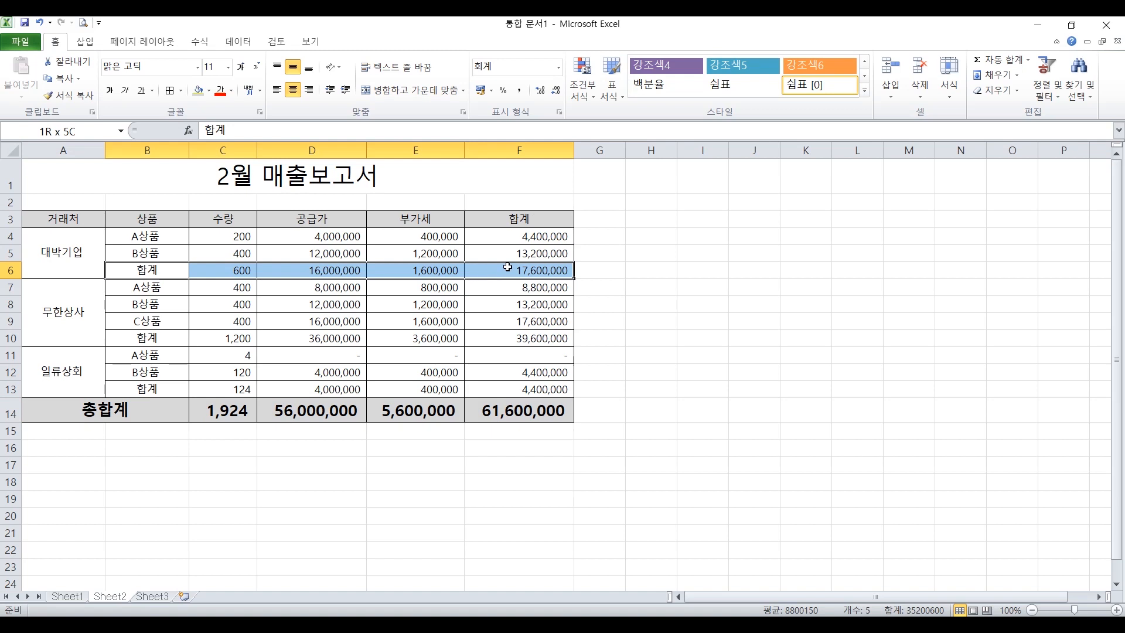
left_click(209, 90)
left_click(197, 138)
left_click_drag(182, 339, 544, 338)
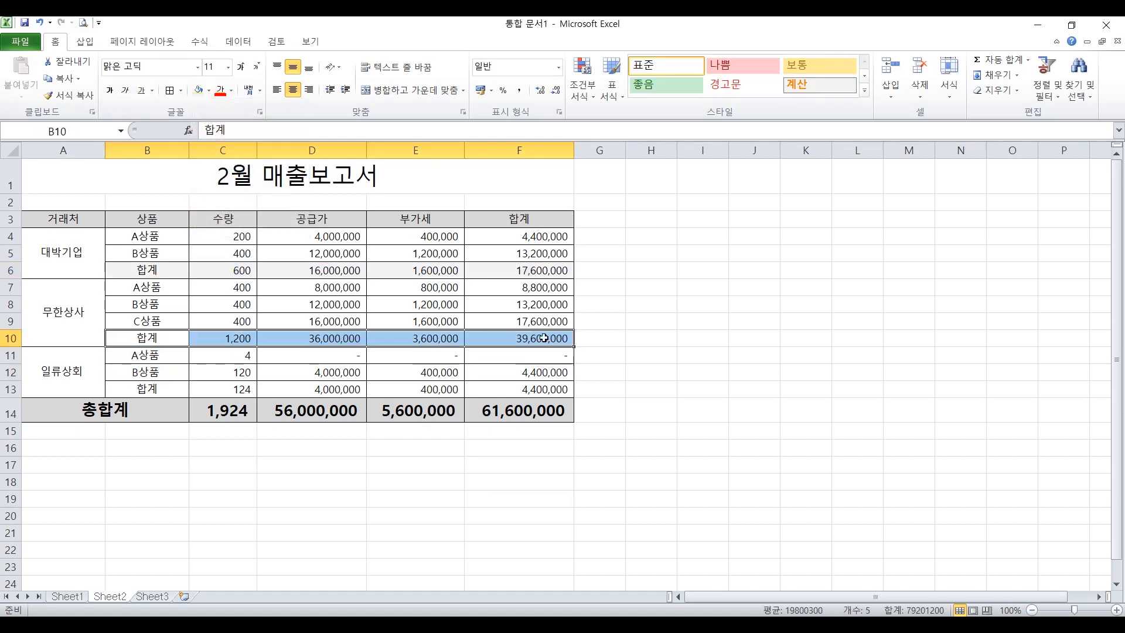
left_click(199, 90)
left_click_drag(170, 390, 556, 392)
left_click(200, 91)
left_click(242, 451)
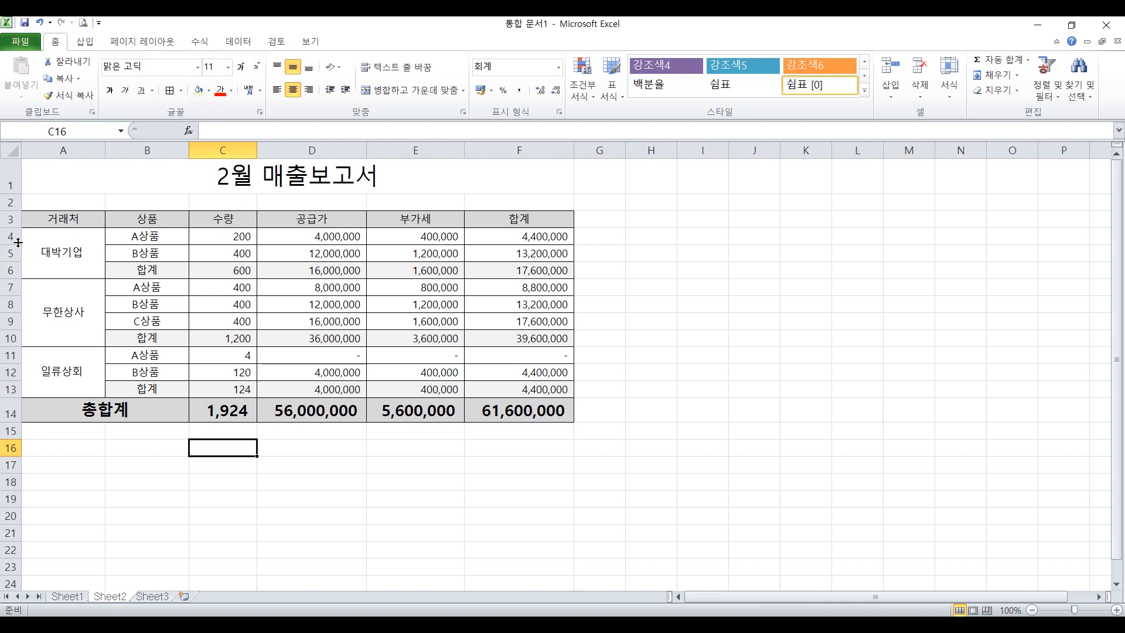
- Increase the height of rows 3 to 14 equally
left_click_drag(10, 223, 10, 415)
left_click_drag(14, 233, 3, 236)
left_click(391, 391)
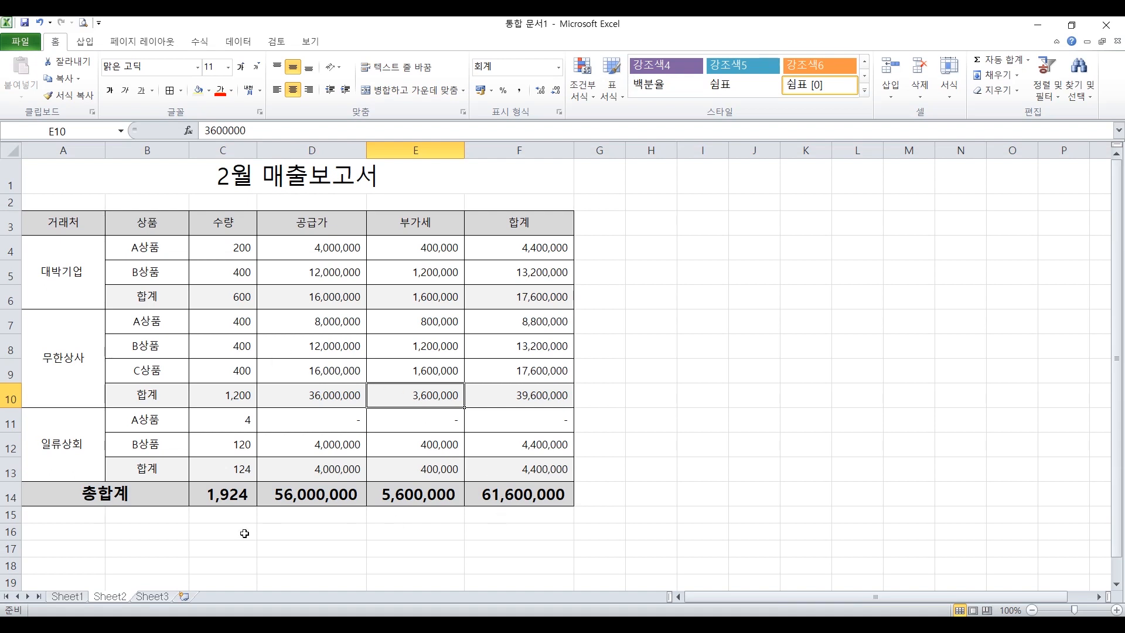
- Make the 총합계 row 14 and the title row 1 taller
left_click_drag(12, 505, 14, 514)
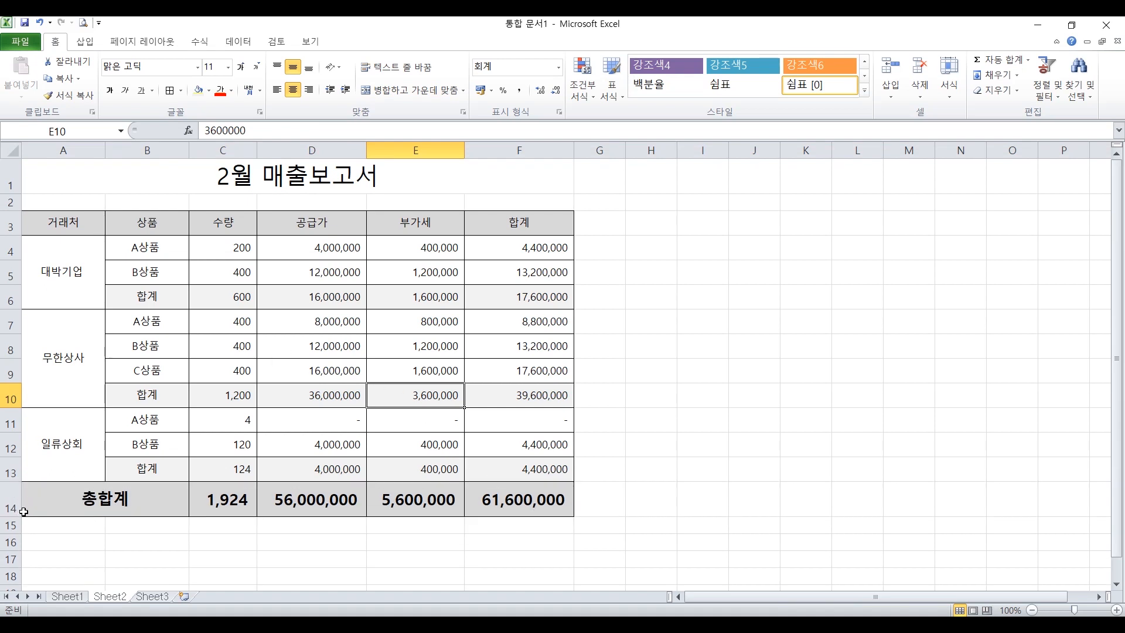
left_click(401, 477)
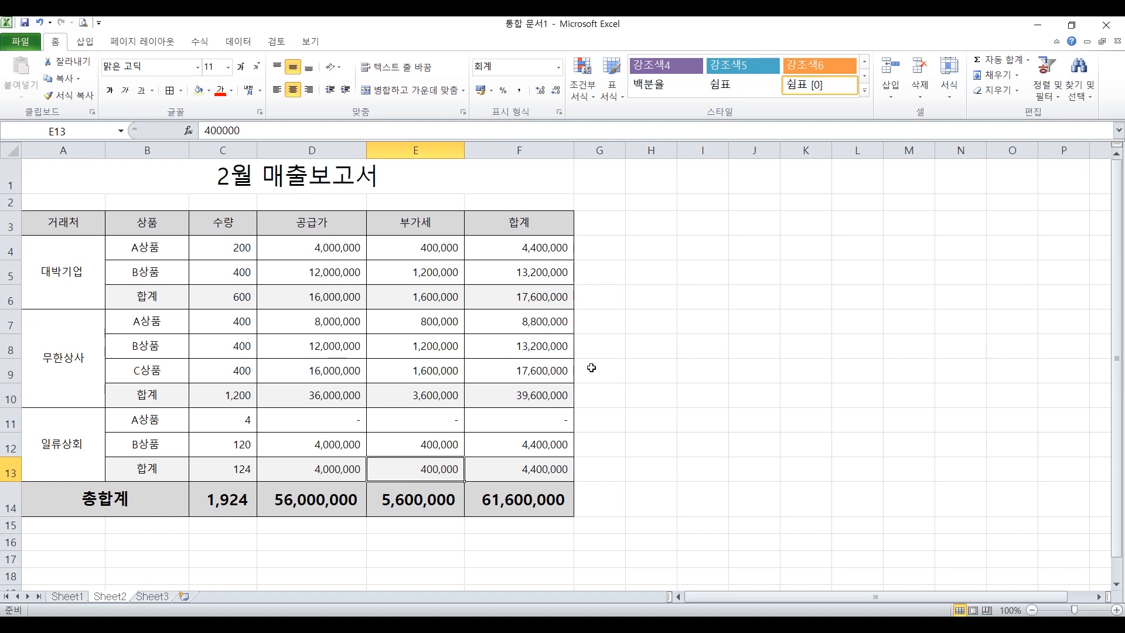
left_click_drag(12, 189, 11, 212)
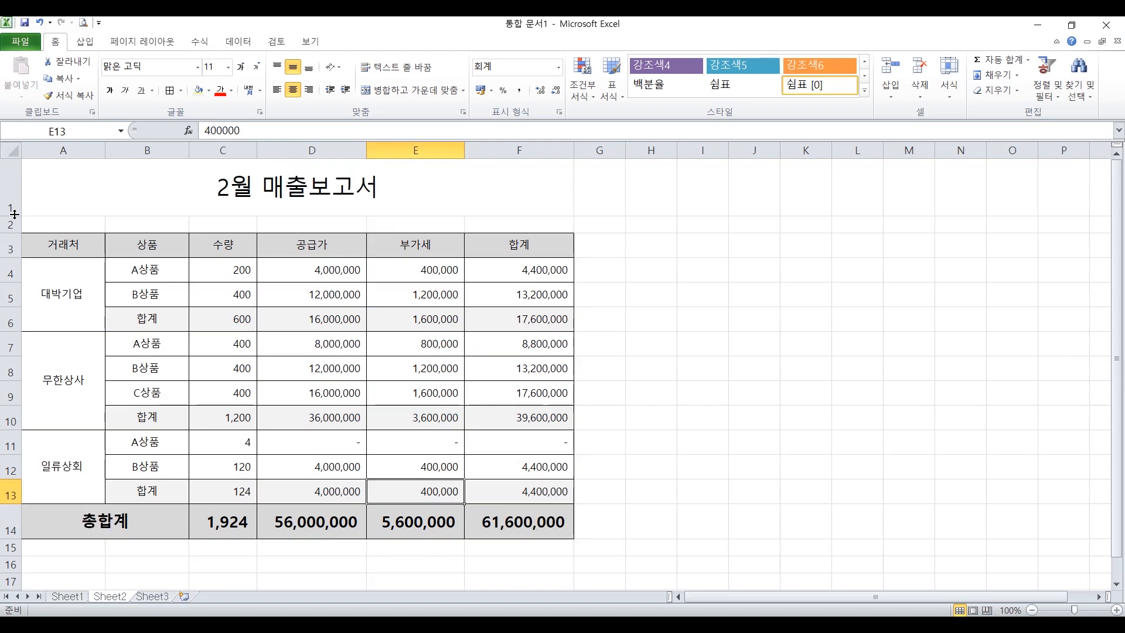
left_click(623, 413)
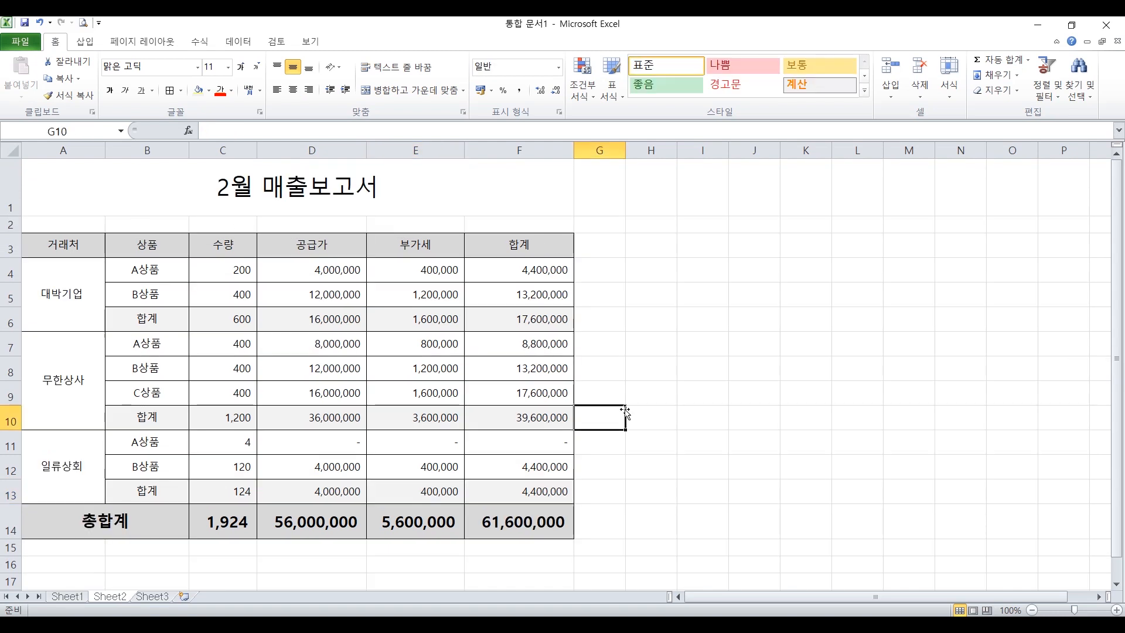